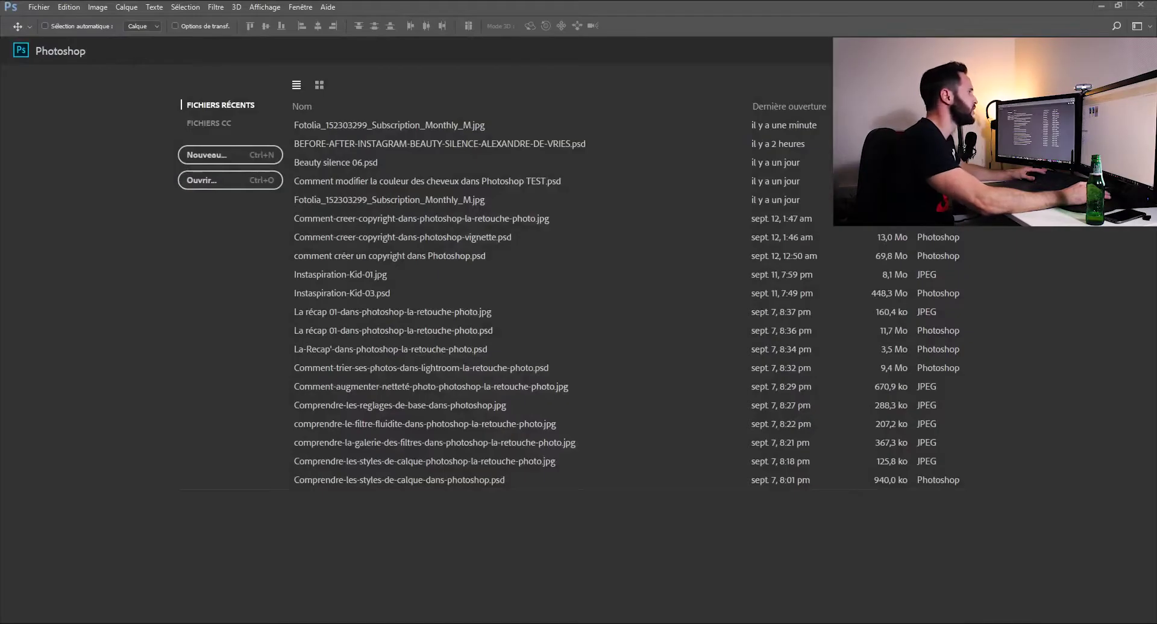
- Open the Fotolia_152303299_Subscription_Monthly_M.jpg portrait and display only its Blue channel
left_click_drag(1156, 379, 667, 306)
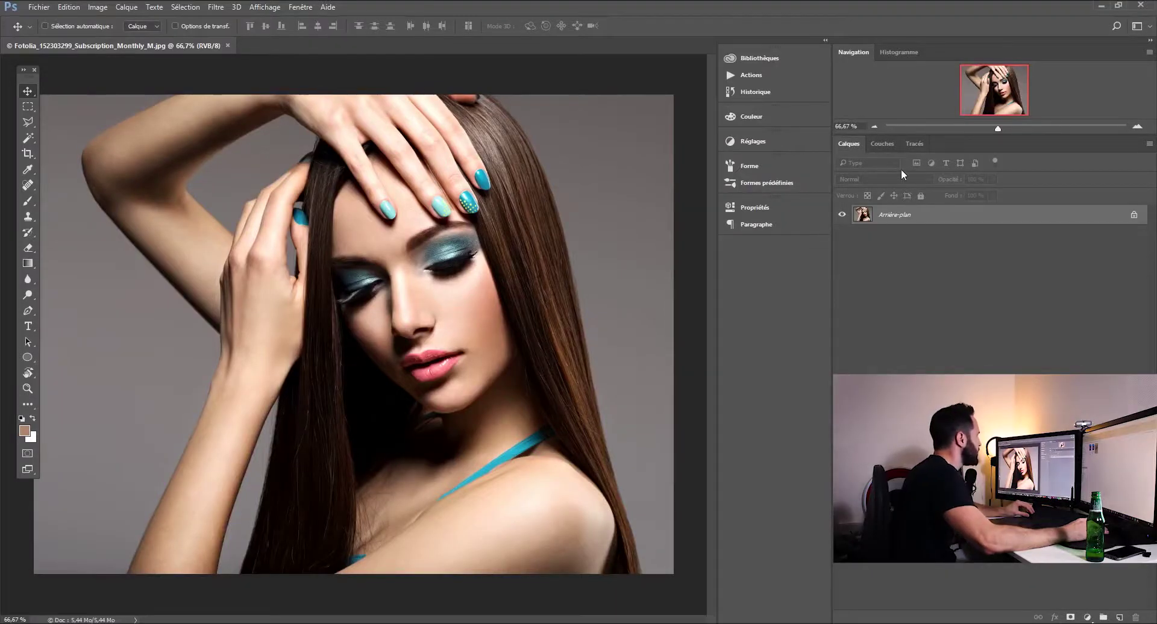
left_click(885, 144)
left_click(905, 218)
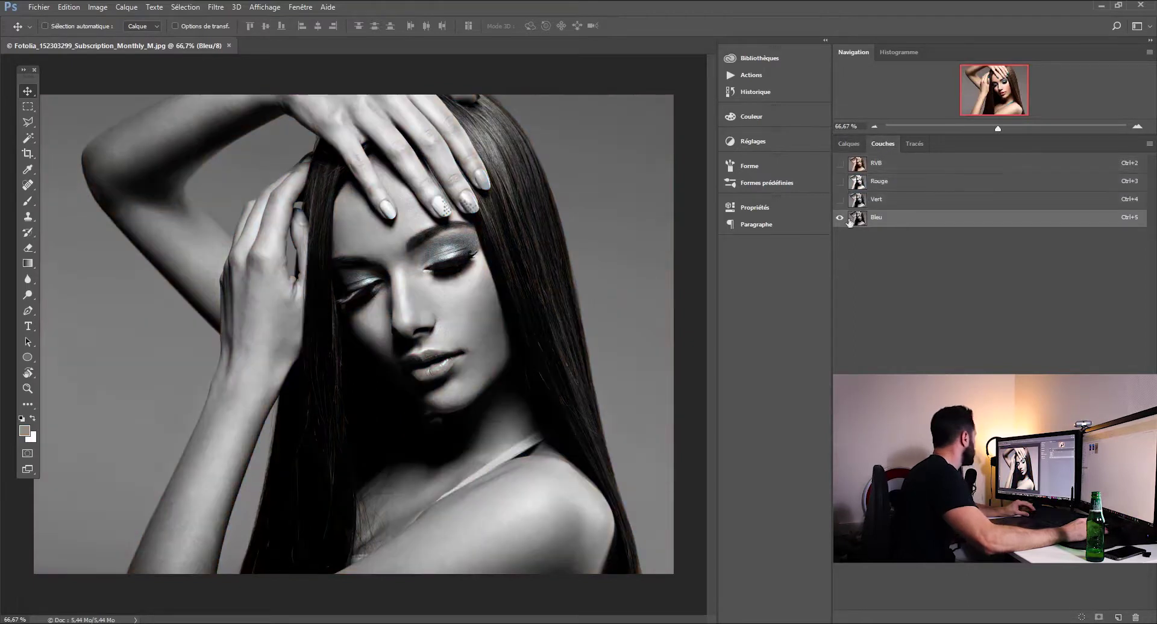
- Try selecting the grey background with the Magic Wand in the Red channel, and deselect it
left_click(28, 139)
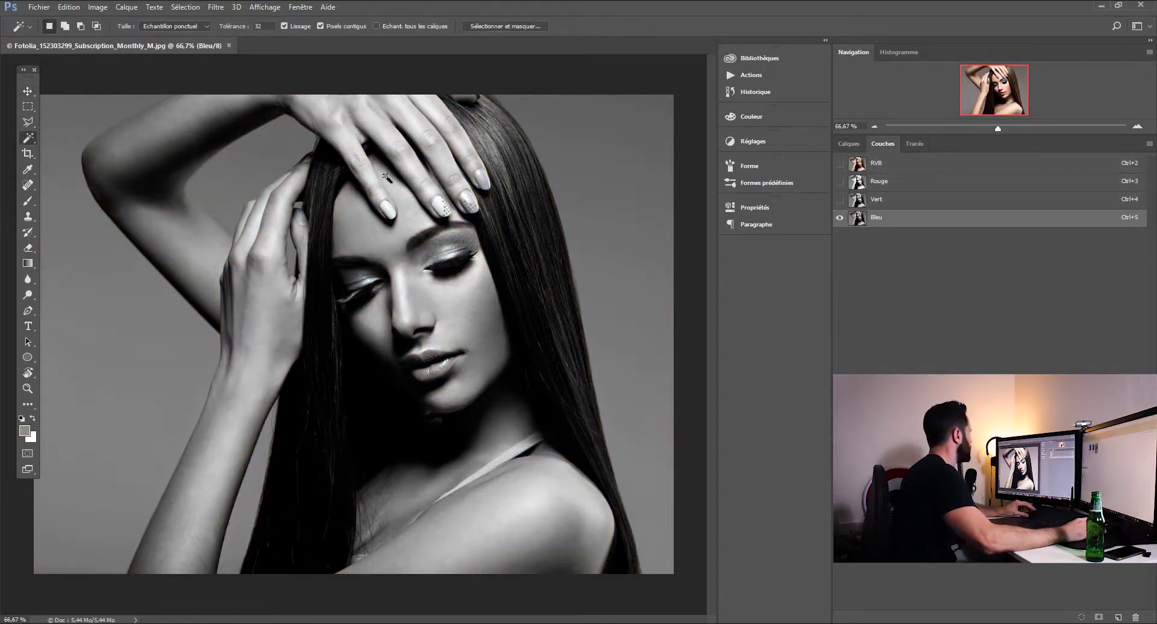
left_click(883, 182)
left_click(639, 195)
left_click(119, 385)
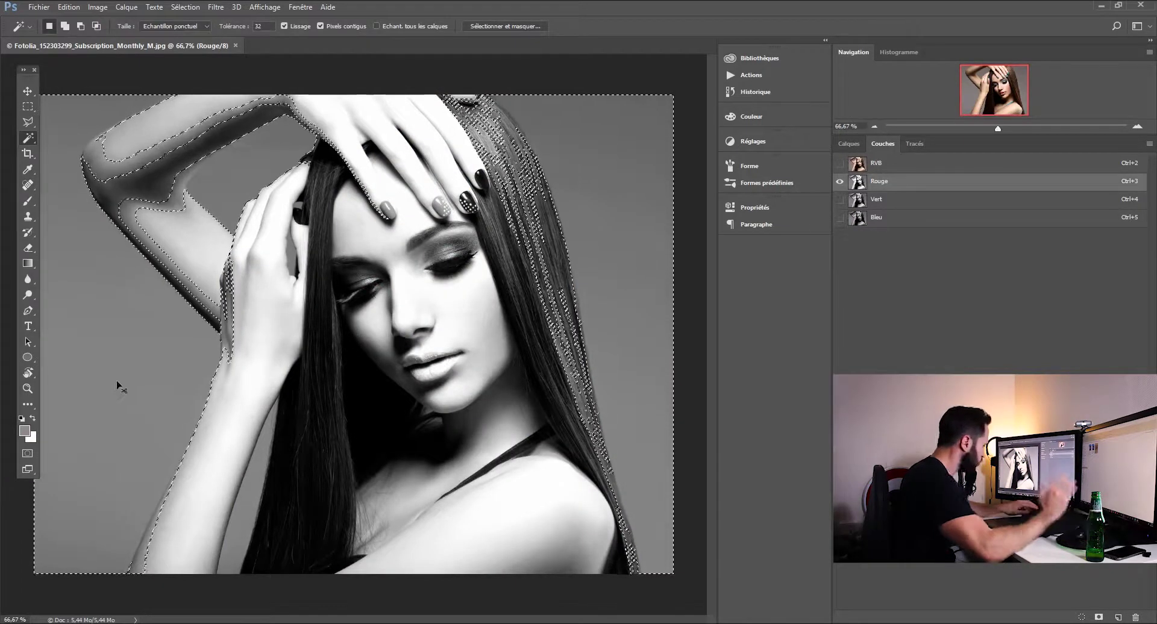
key("ctrl+d")
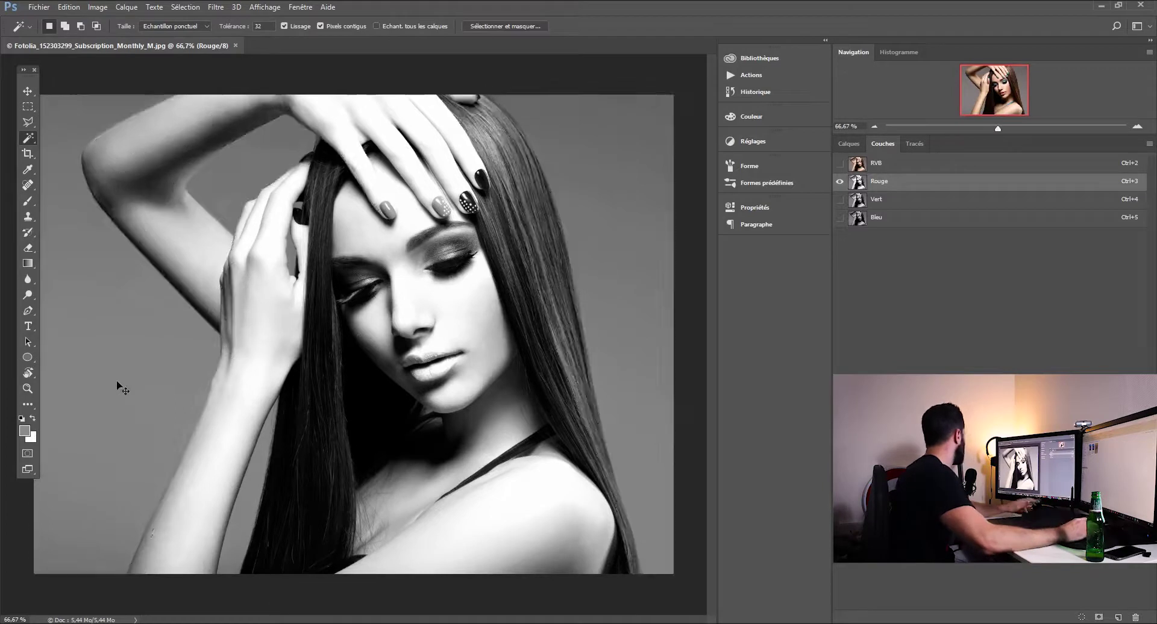
- Return to the Blue channel, test the Magic Wand on the background beside the long hair, and duplicate that channel
left_click(877, 219)
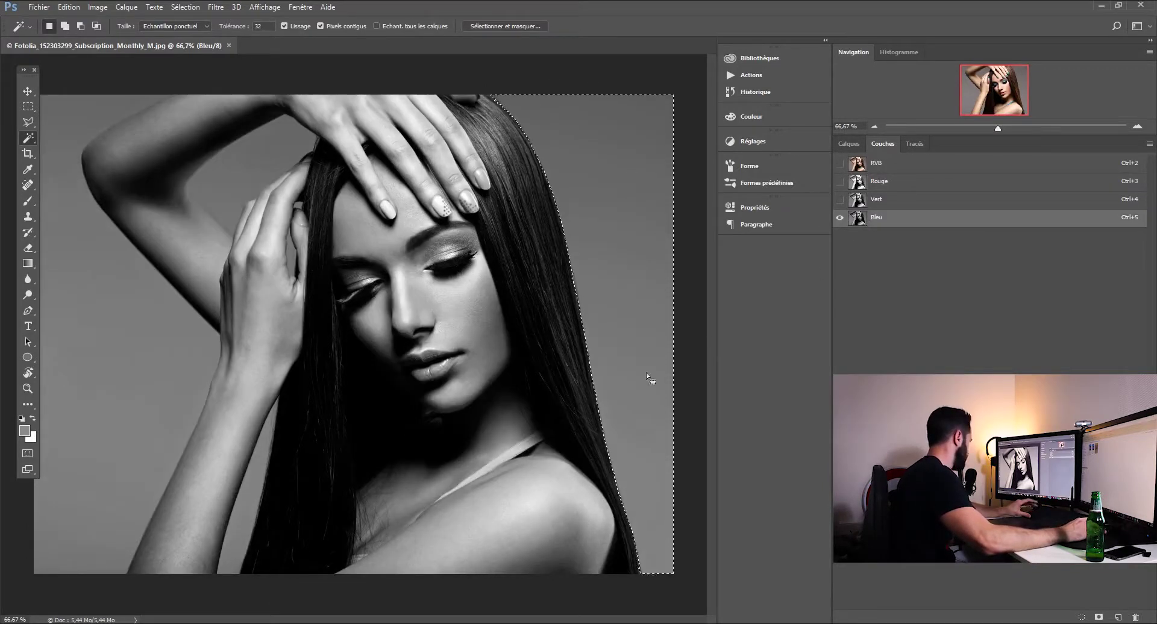
key("ctrl+d")
left_click_drag(923, 219, 1117, 617)
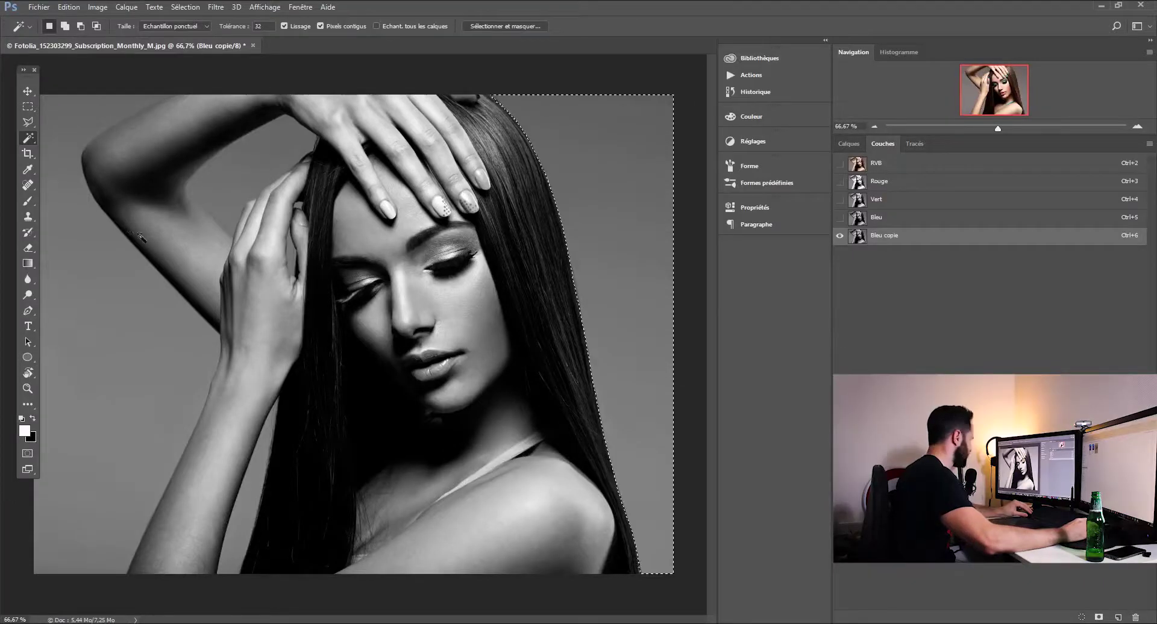
- Select the background beside the long hair with the Magic Wand and fill it with the white foreground colour, Normal mode, 100% opacity
left_click(26, 430)
left_click(621, 269)
left_click(68, 7)
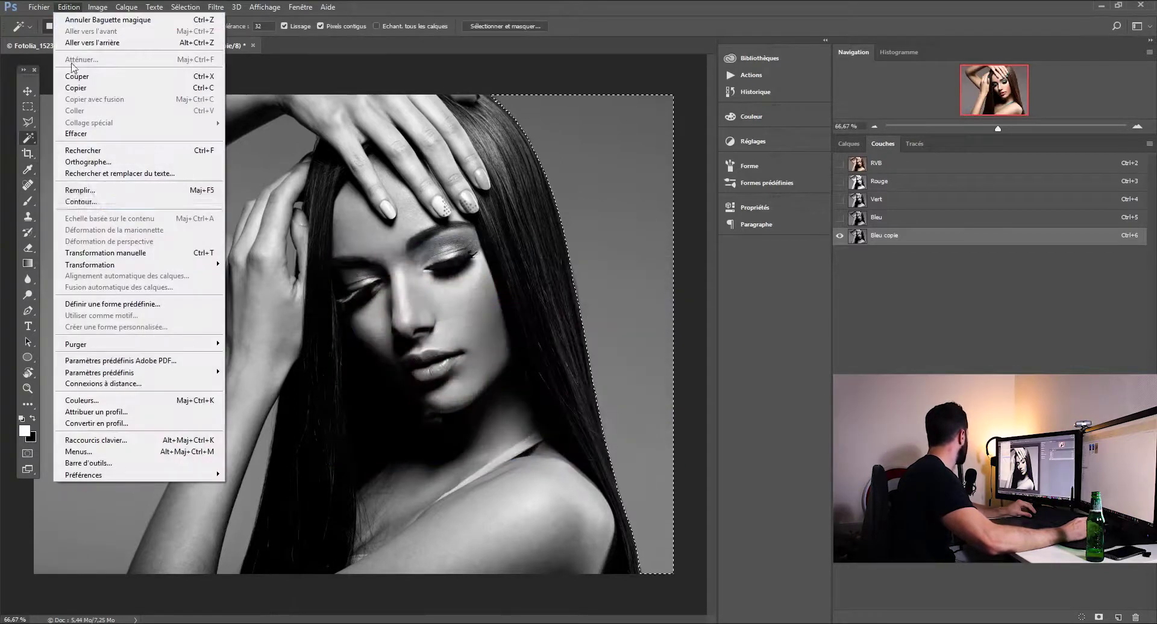
left_click(107, 190)
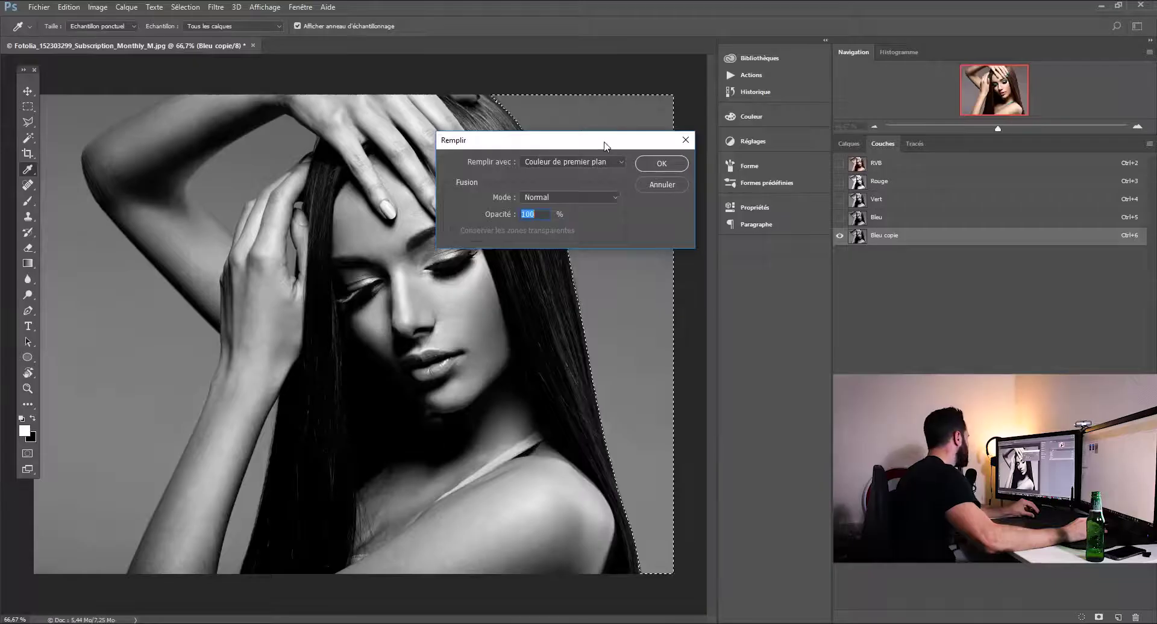
left_click_drag(605, 146, 483, 207)
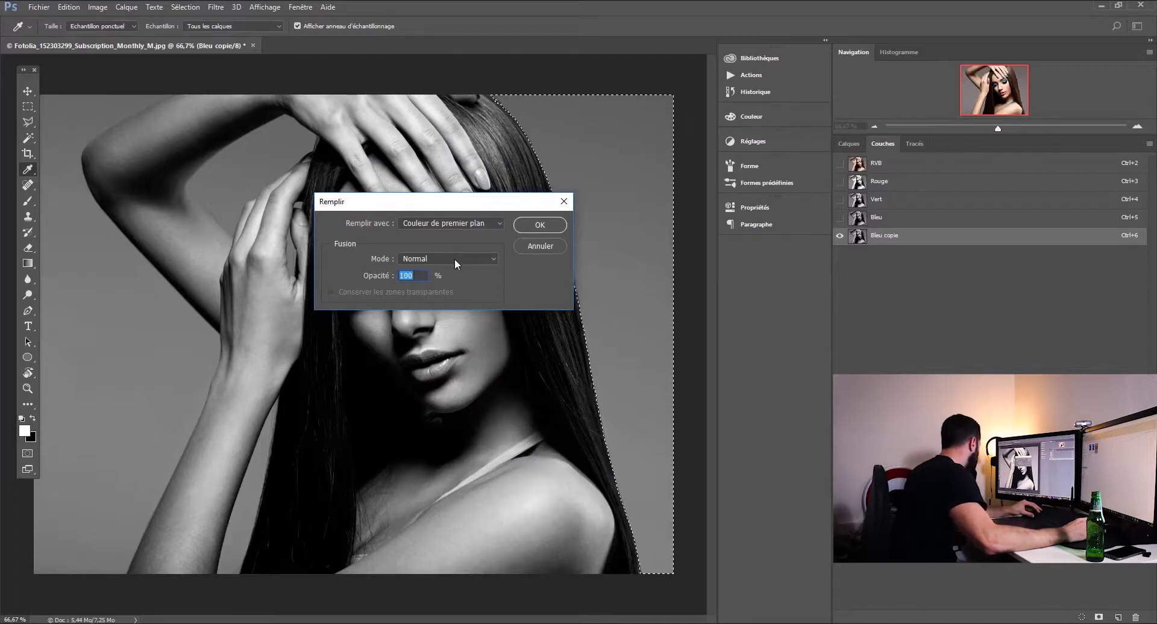
left_click(540, 224)
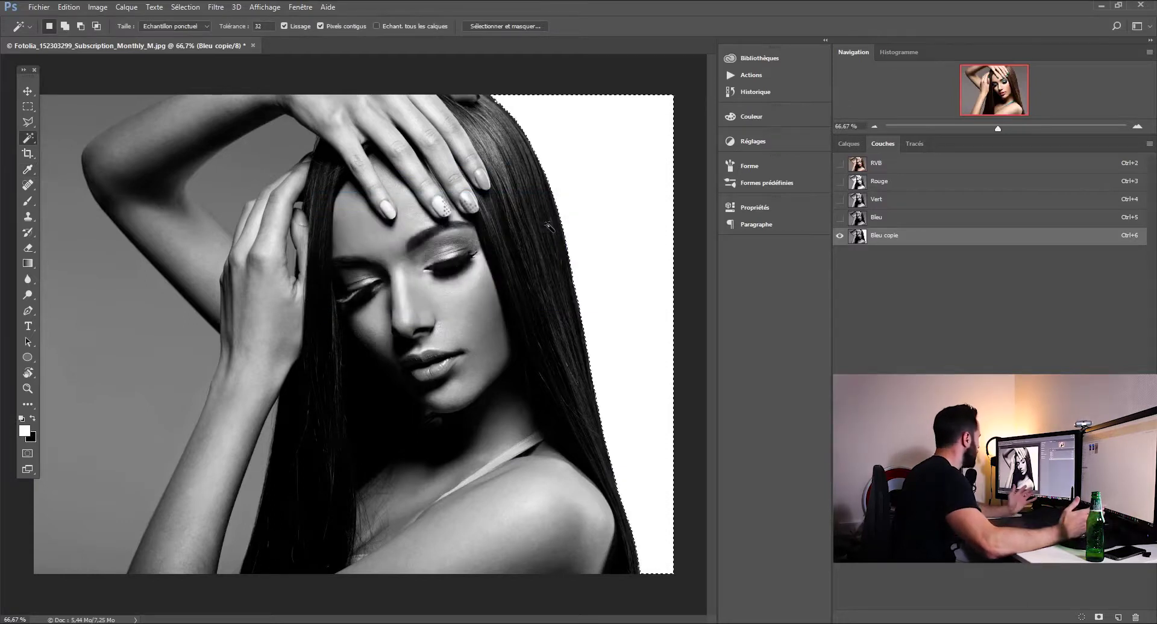
- Select the narrow gap between the forearm and the hair with the Magic Wand and paint it white with the 216 px hard brush
left_click(256, 163)
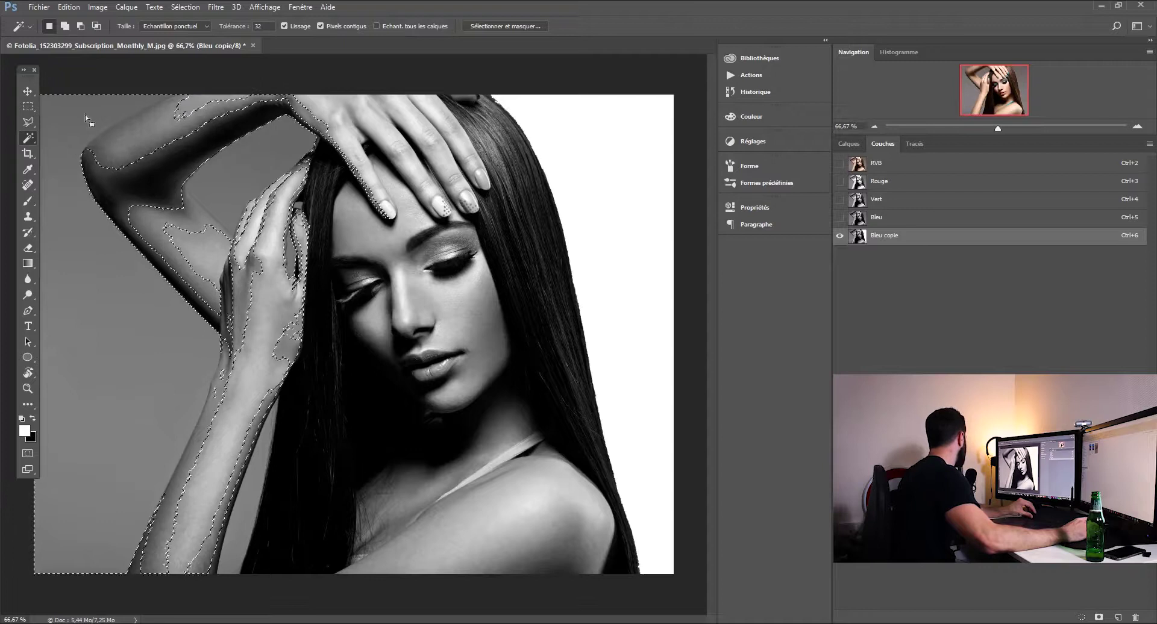
left_click(259, 481)
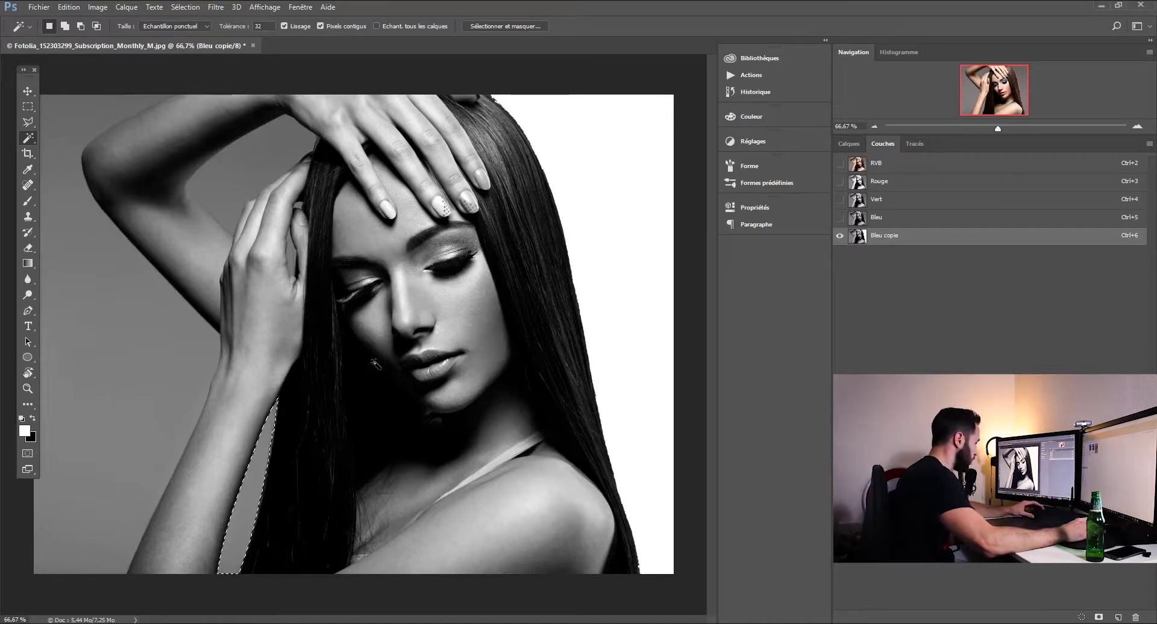
key("b")
left_click_drag(216, 474, 229, 460)
mouse_move(305, 323)
left_mouse_down()
mouse_move(318, 308)
mouse_move(307, 540)
left_mouse_up()
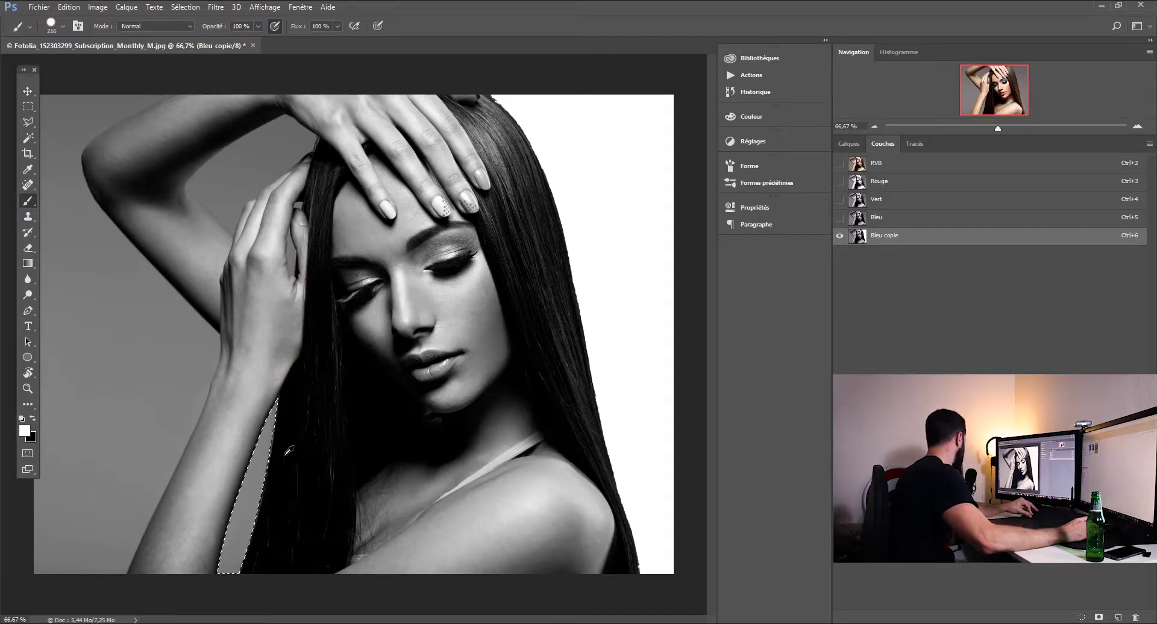
left_click(62, 26)
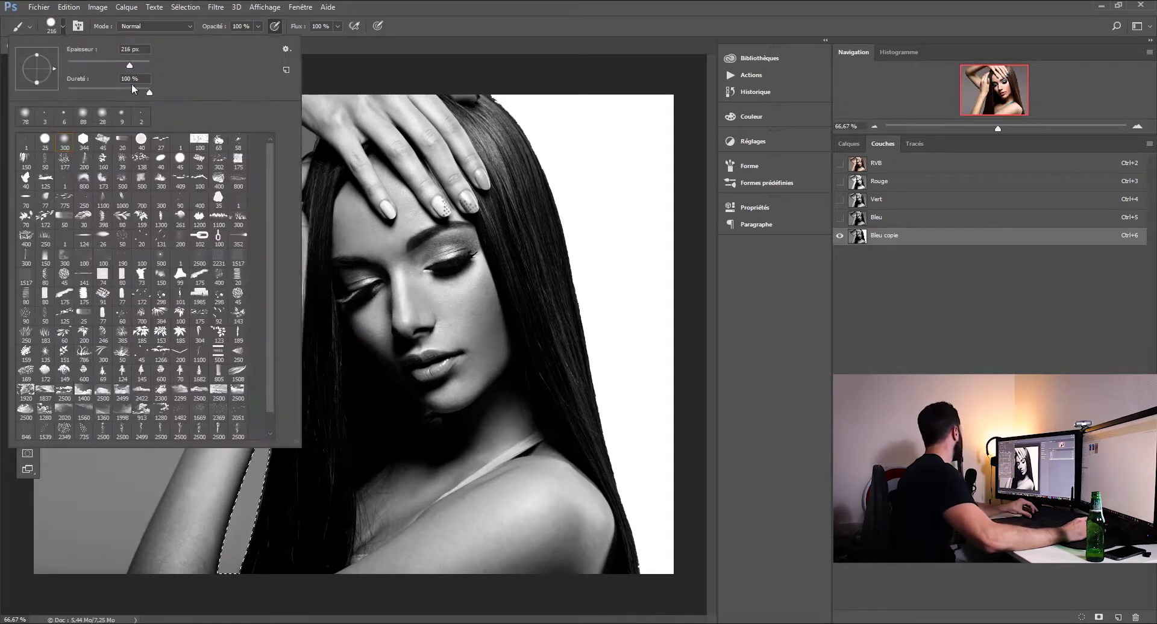
left_click(462, 15)
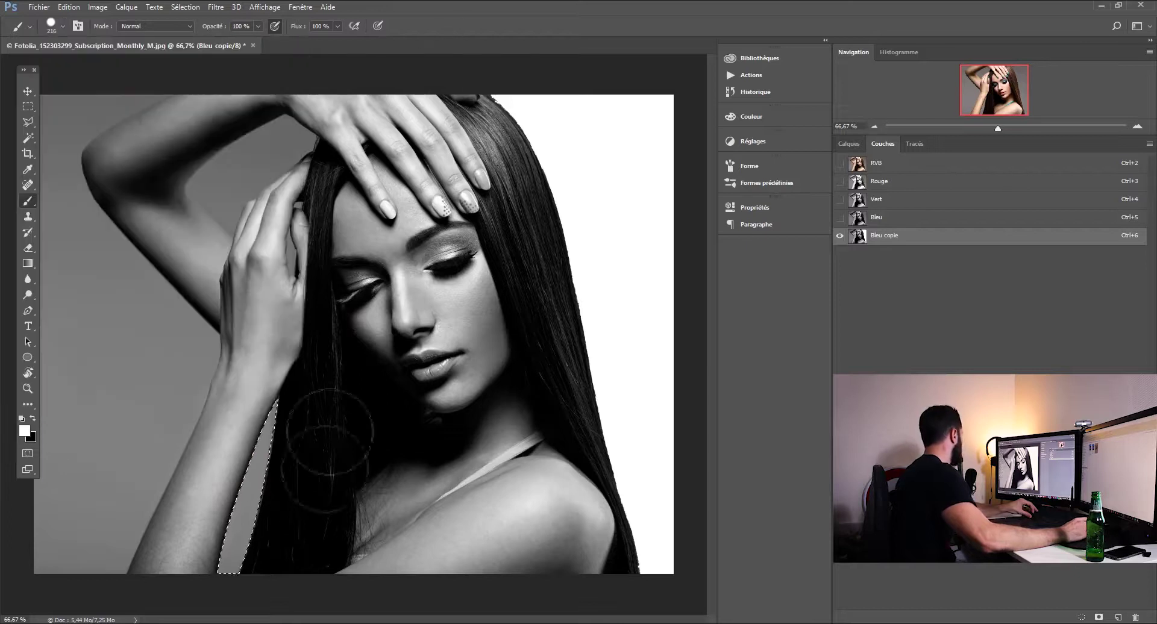
left_click_drag(265, 410, 194, 622)
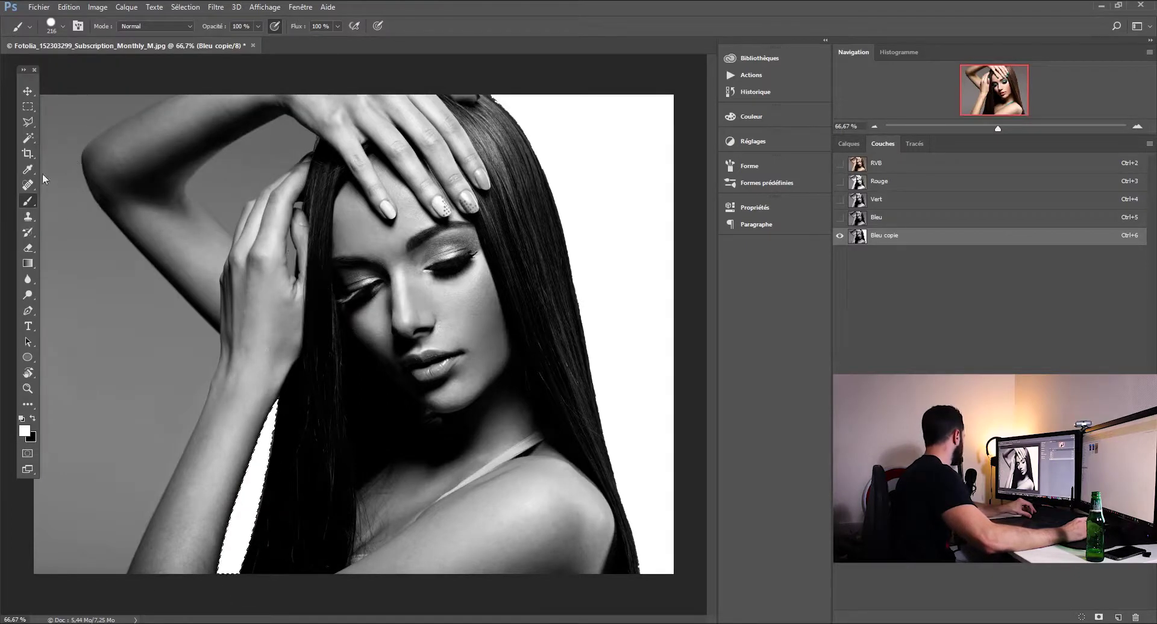
- Try to select the small gap between the hand and the hair with the Magic Wand, and clear the selection
left_click(27, 138)
left_click(293, 265)
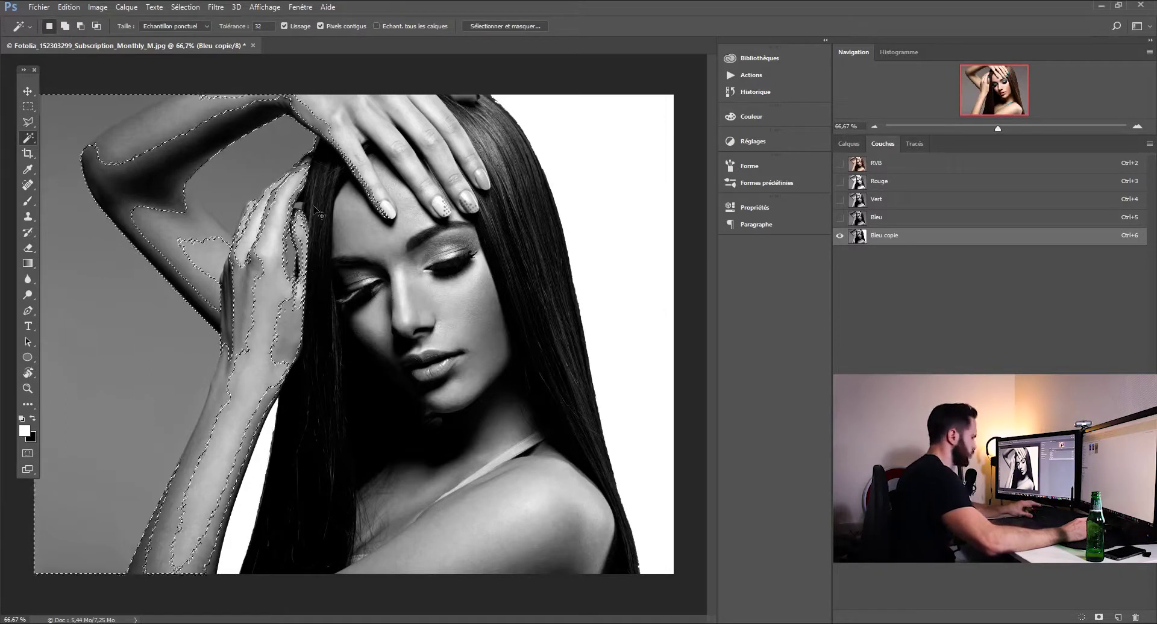
key("ctrl+d")
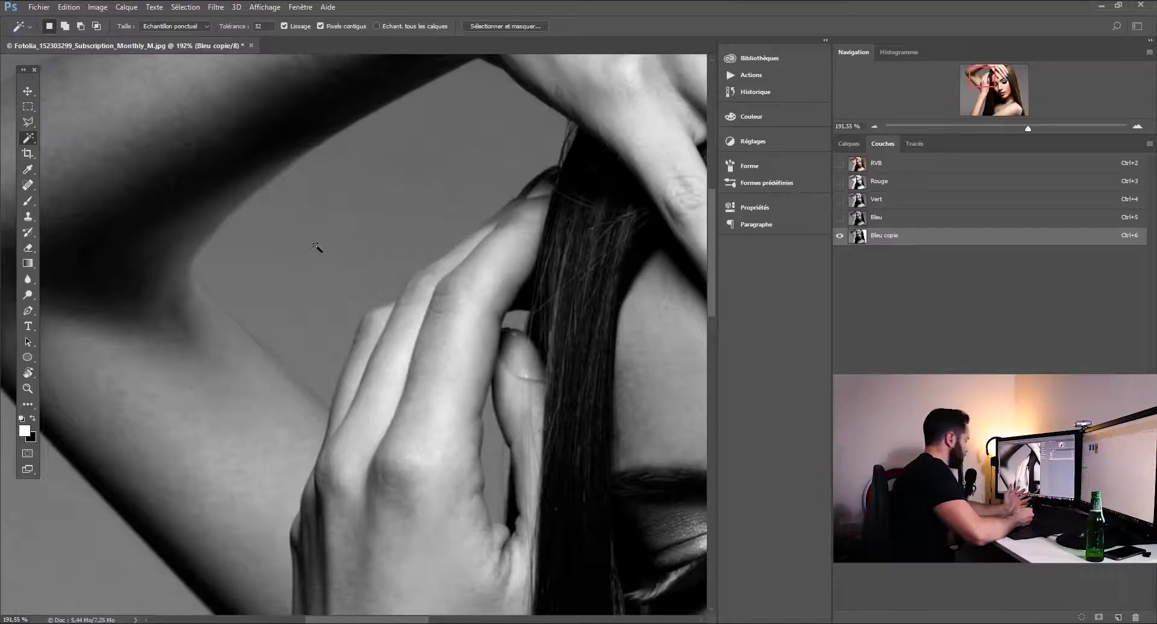
- Trace the inner edge of the bent arm with the Polygonal Lasso, from where it meets the fingers up to the raised hand
key("l")
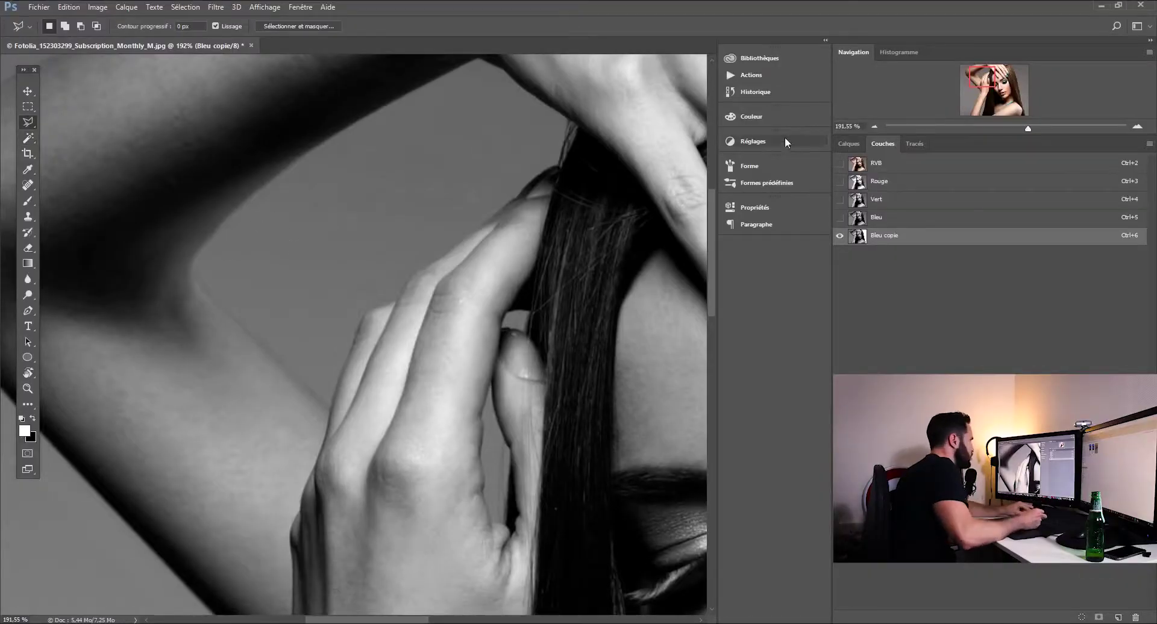
left_click_drag(1036, 129, 1060, 128)
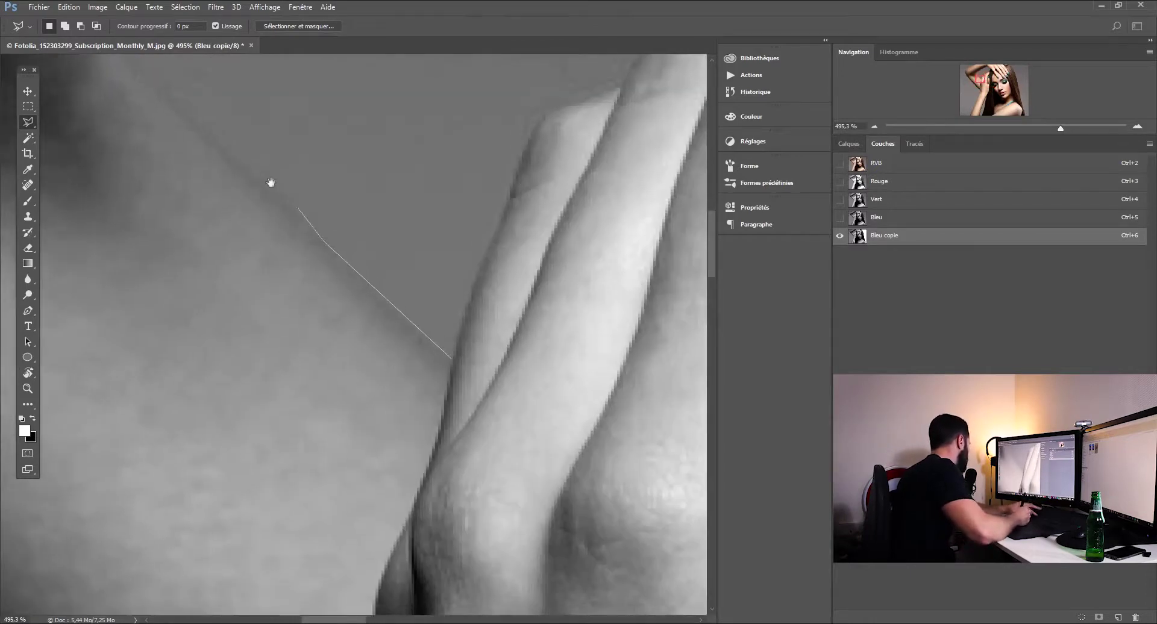
left_click_drag(272, 183, 430, 303)
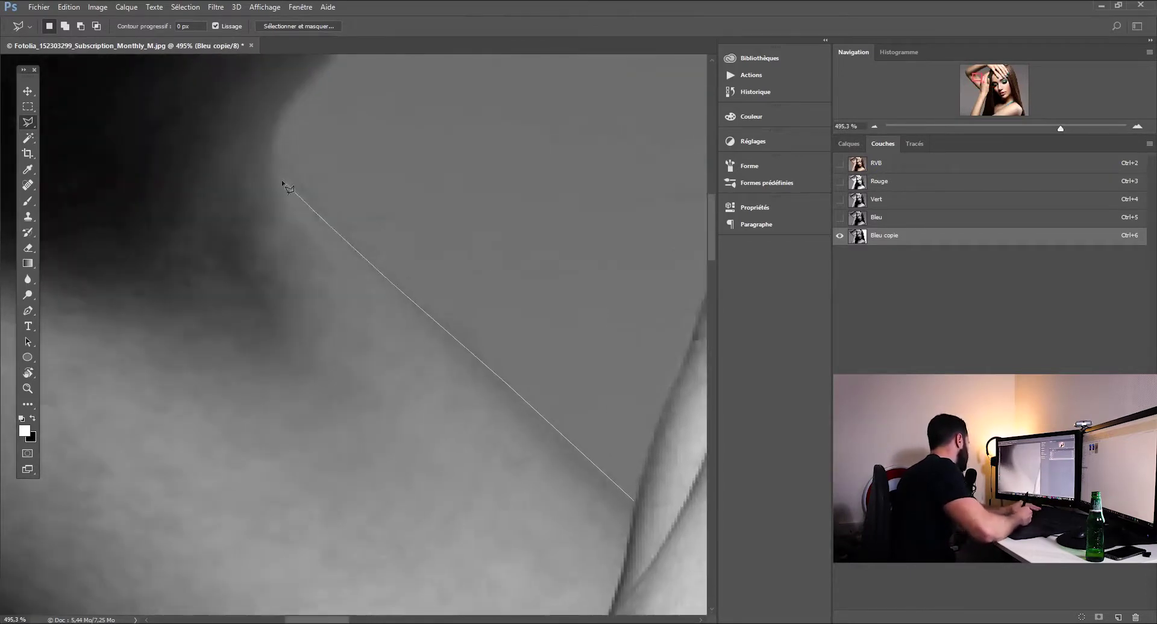
left_click_drag(349, 85, 269, 279)
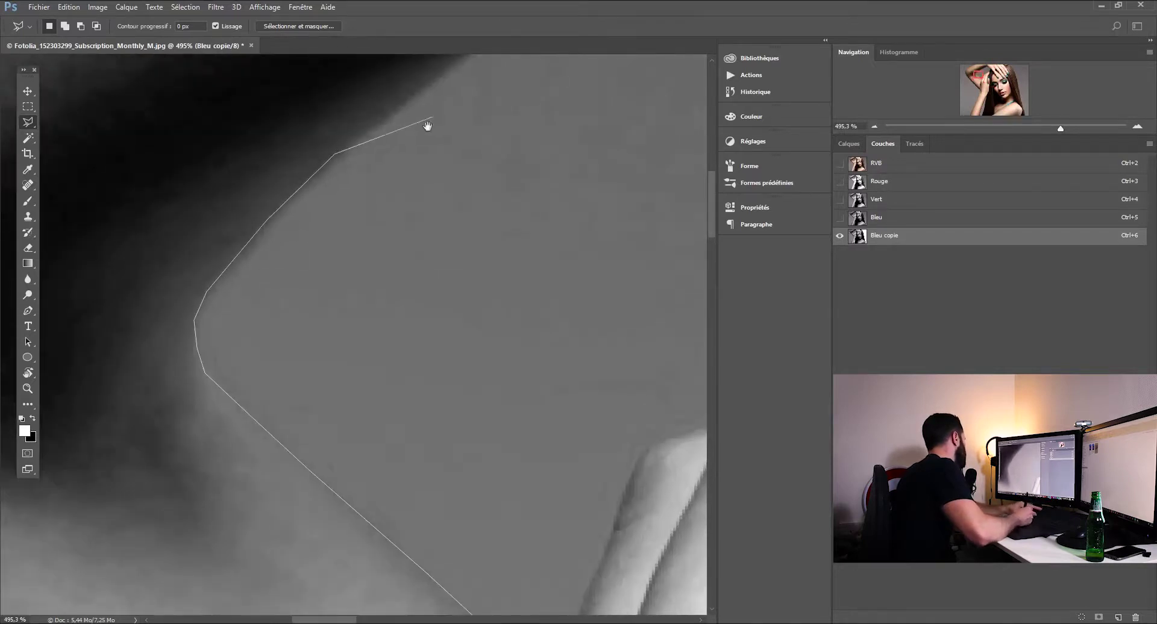
left_click_drag(428, 126, 302, 328)
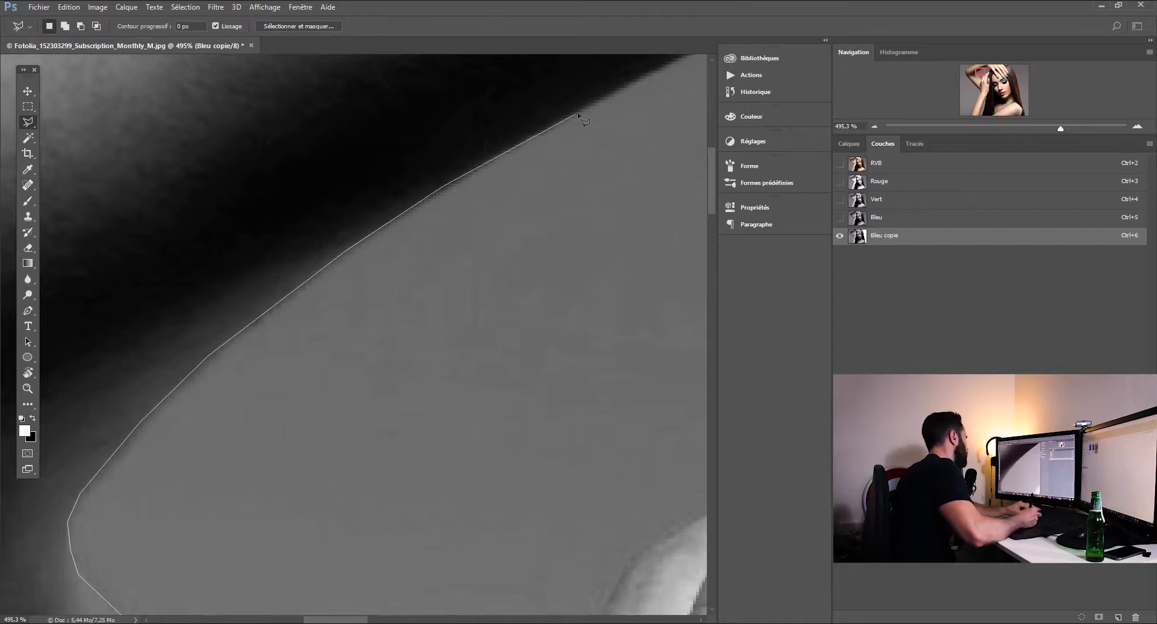
left_click_drag(480, 199, 381, 298)
left_click(477, 213)
left_click(590, 218)
left_click_drag(600, 279, 490, 217)
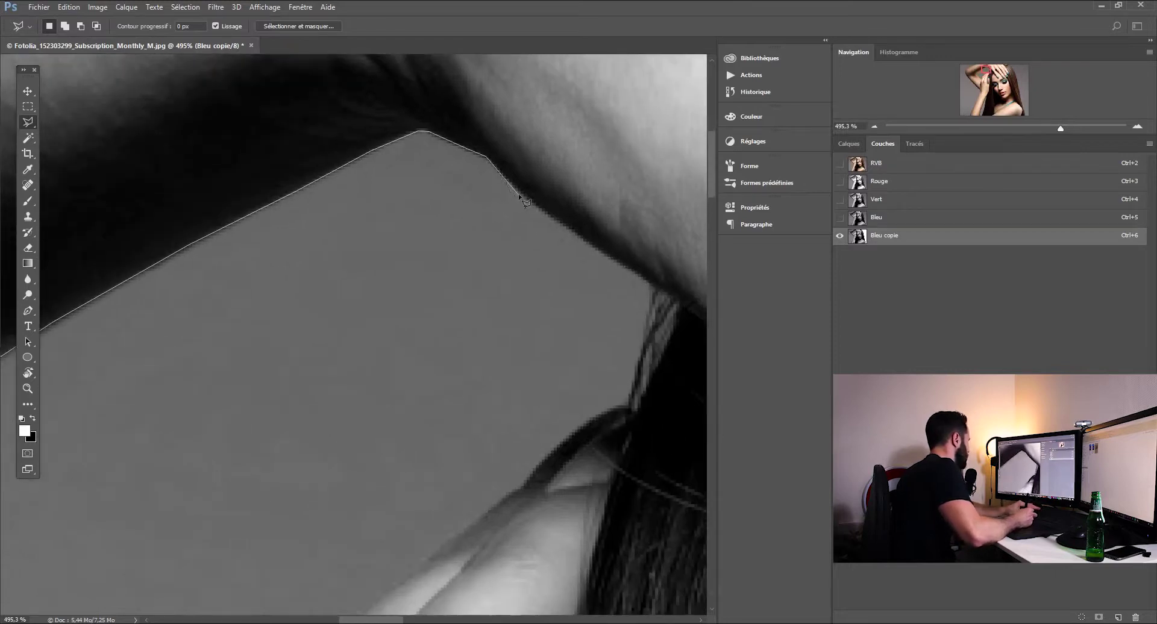
- Continue the lasso outline past the hair strands and down along the fingers, closing the selection at its starting point
left_click(676, 284)
left_click_drag(677, 284, 580, 158)
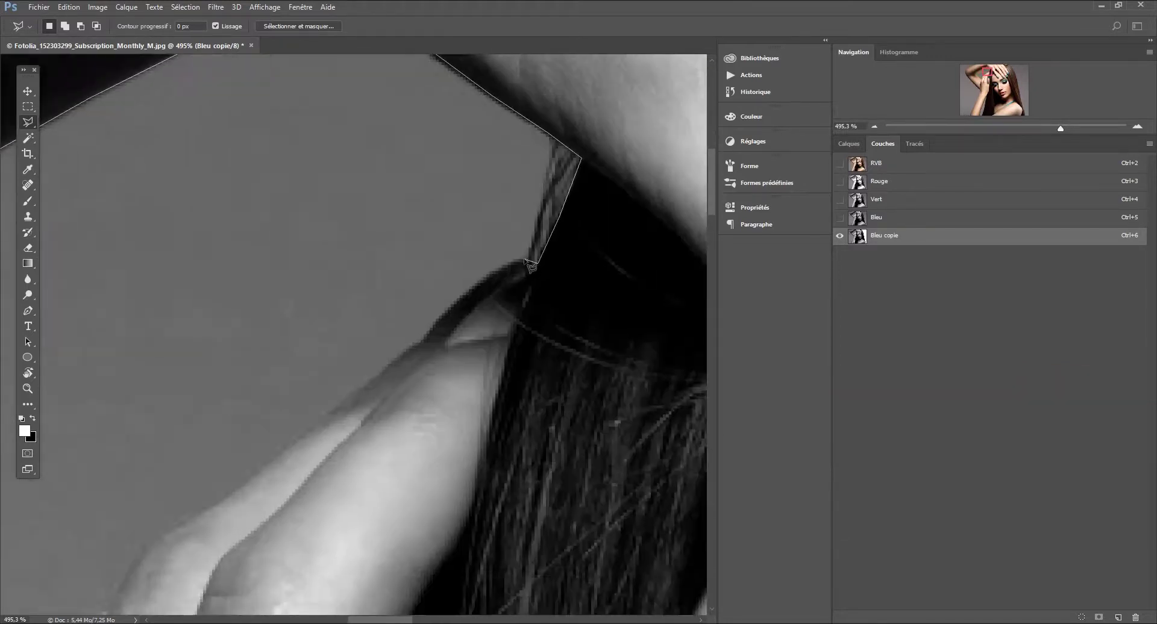
left_click(384, 368)
left_click_drag(385, 368, 519, 201)
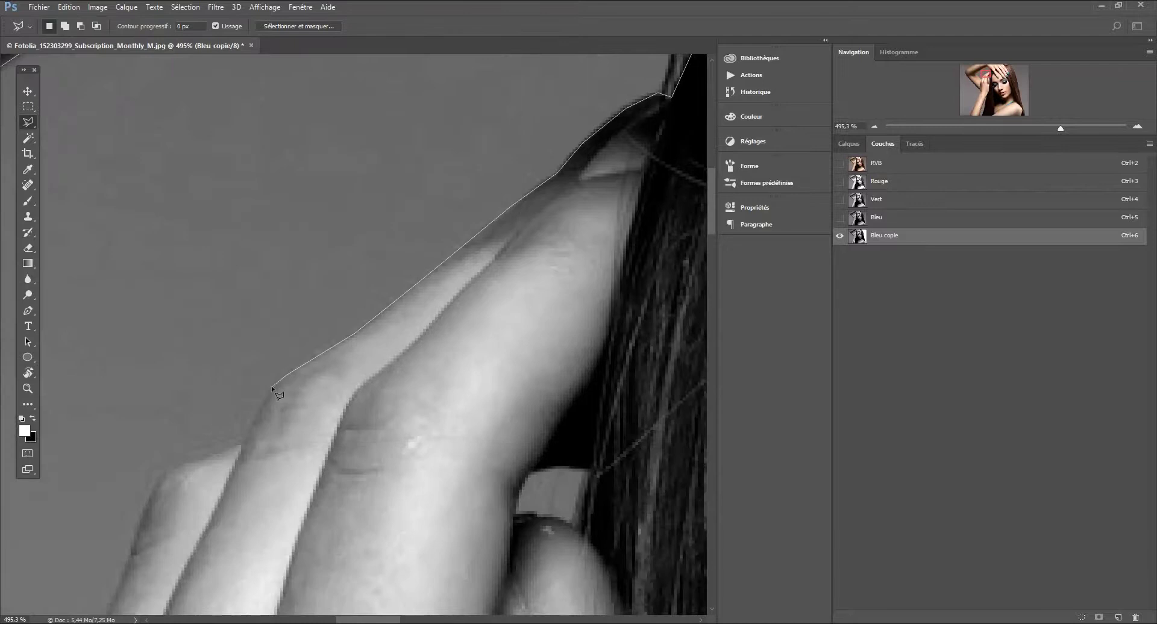
left_click(272, 387)
left_click_drag(273, 388, 400, 275)
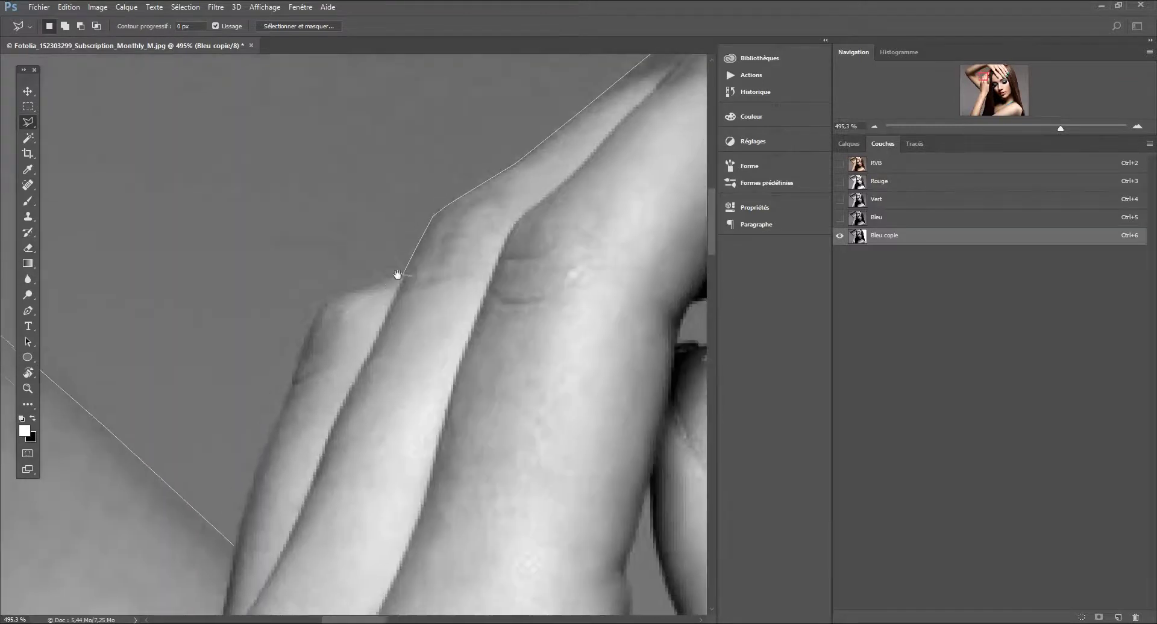
left_click(235, 546)
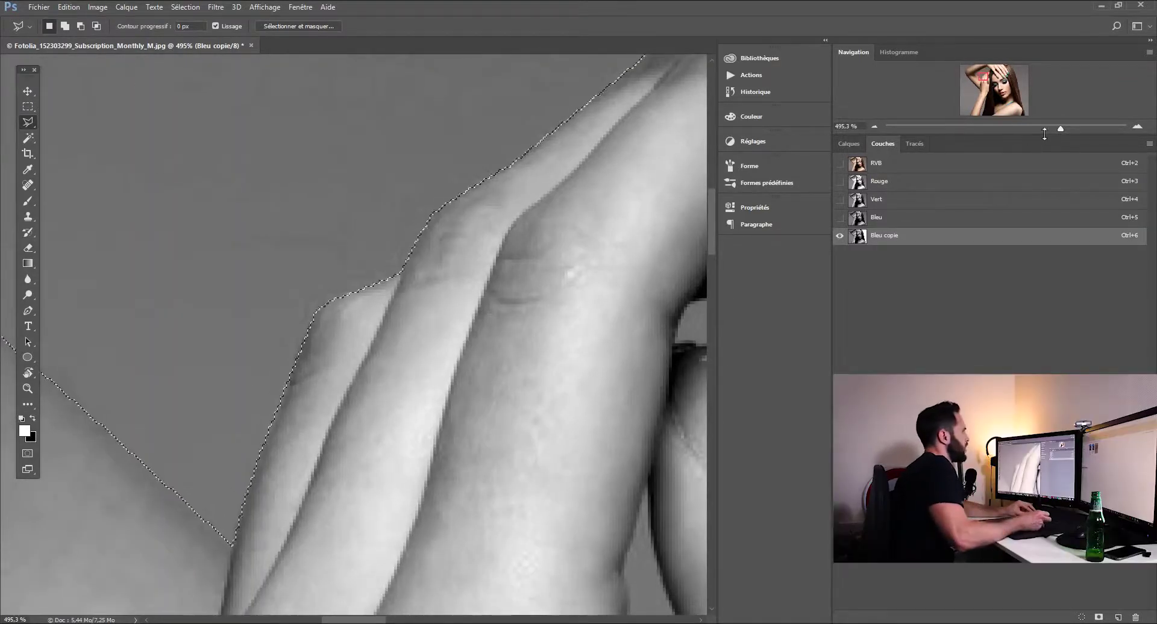
- Fill the selected area between the bent arm and the hand with the white foreground colour at 100% opacity
left_click_drag(1047, 128, 1009, 130)
left_click_drag(382, 232, 452, 379)
left_click(69, 8)
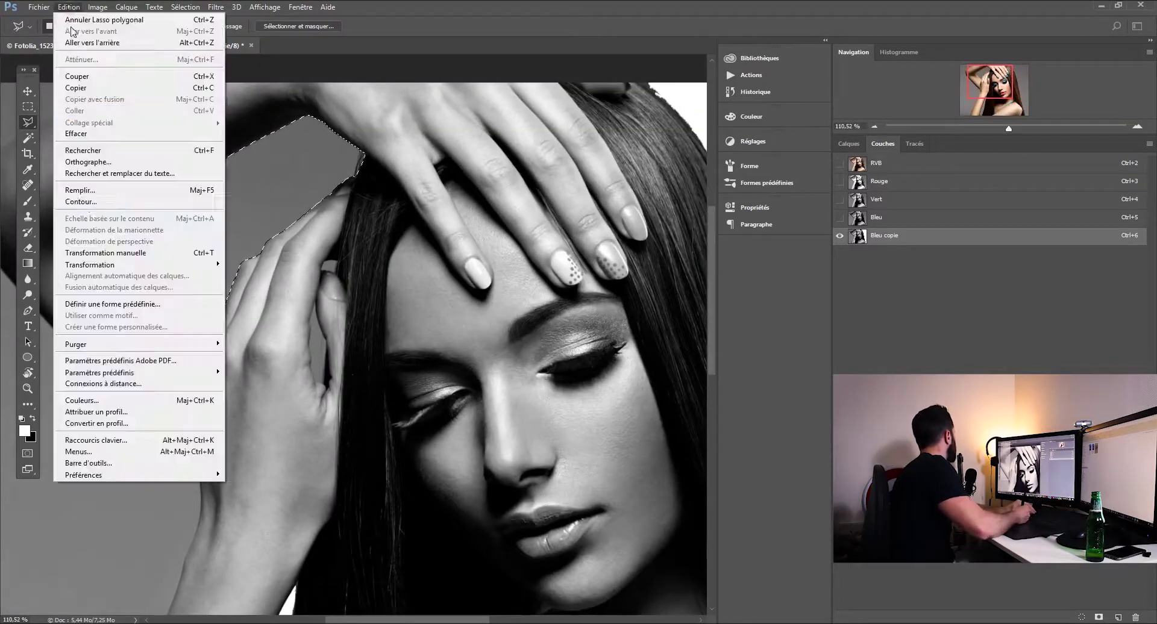
left_click(133, 192)
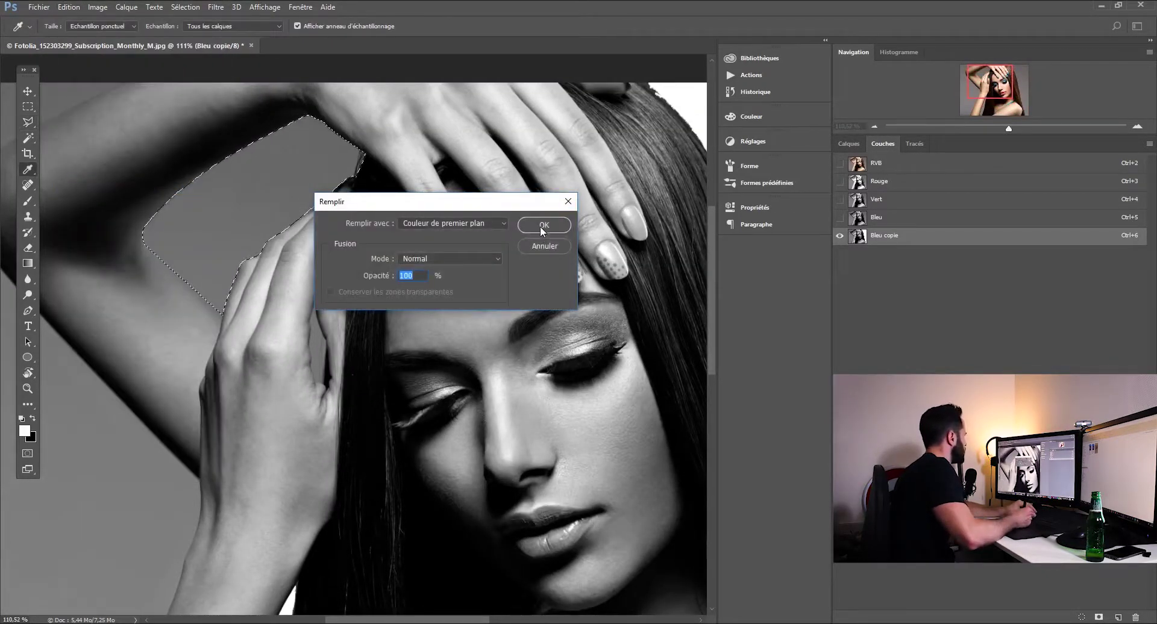
left_click(544, 225)
- Outline the small grey gap above the fingertip beside the hair with the Polygonal Lasso, fill it with white at 100% opacity, and deselect
left_click_drag(325, 363, 397, 350)
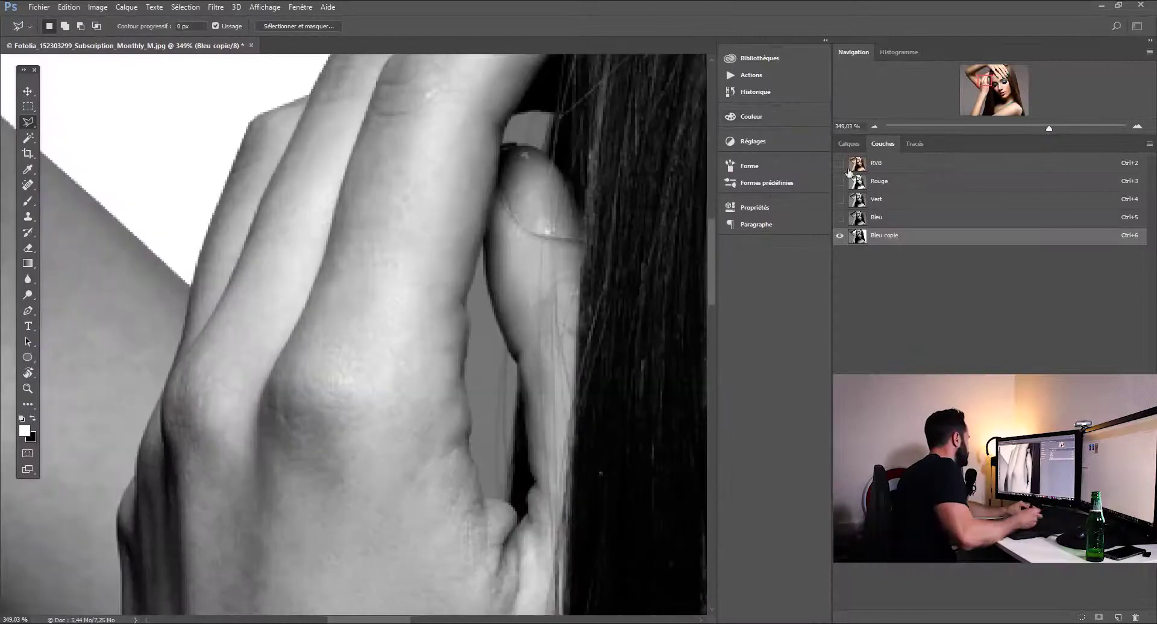
left_click_drag(534, 139, 489, 278)
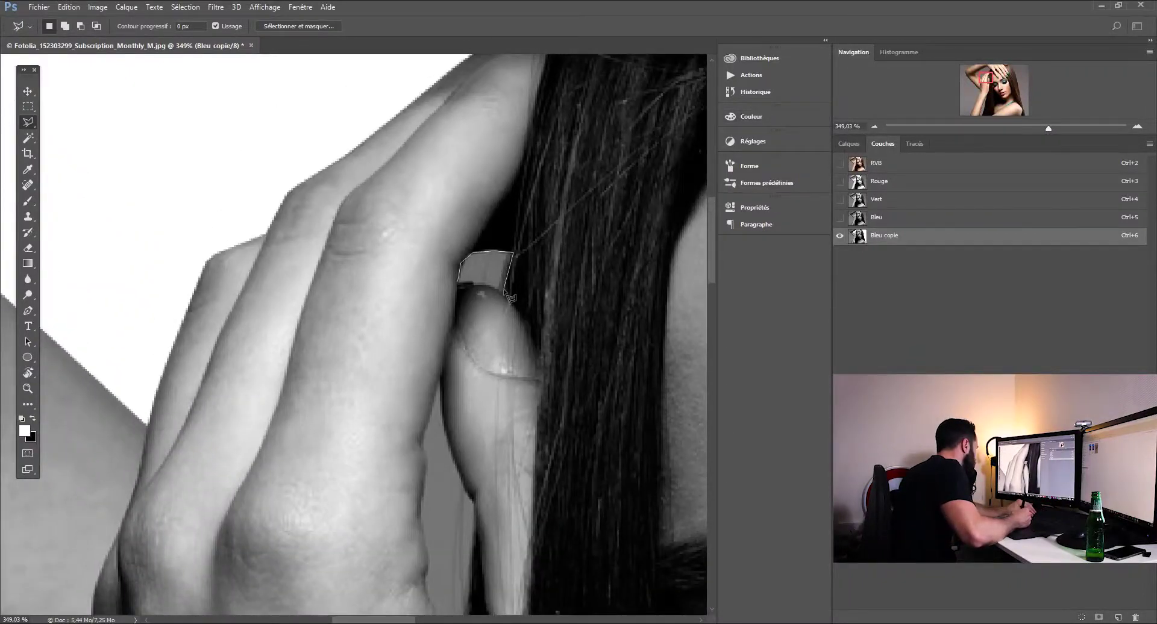
left_click(461, 282)
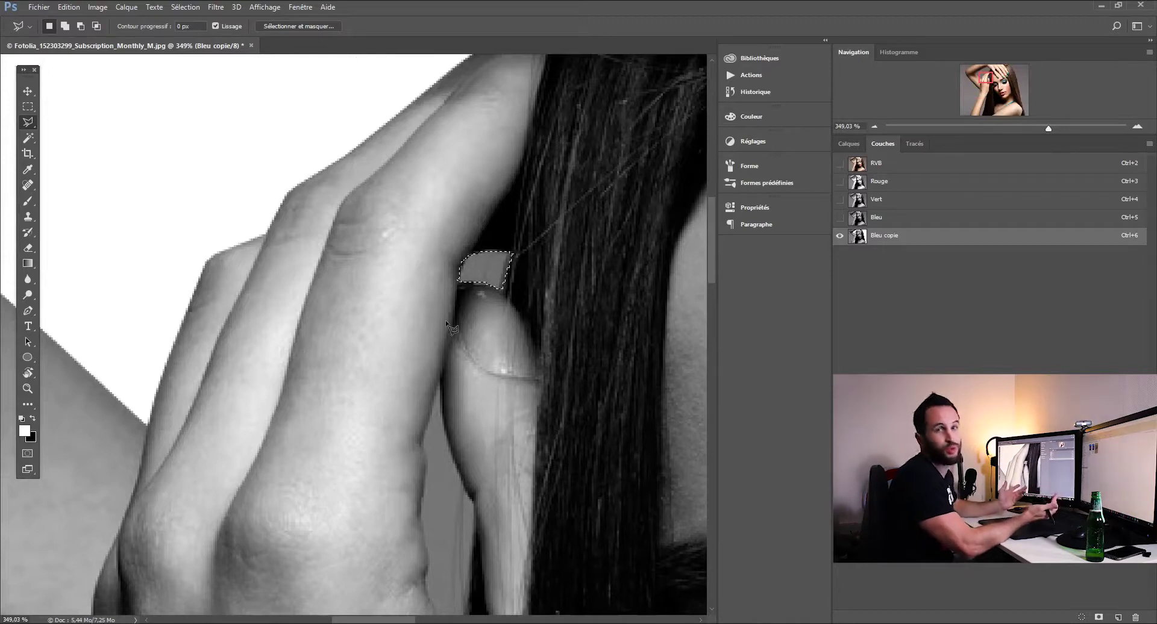
key("shift+F5")
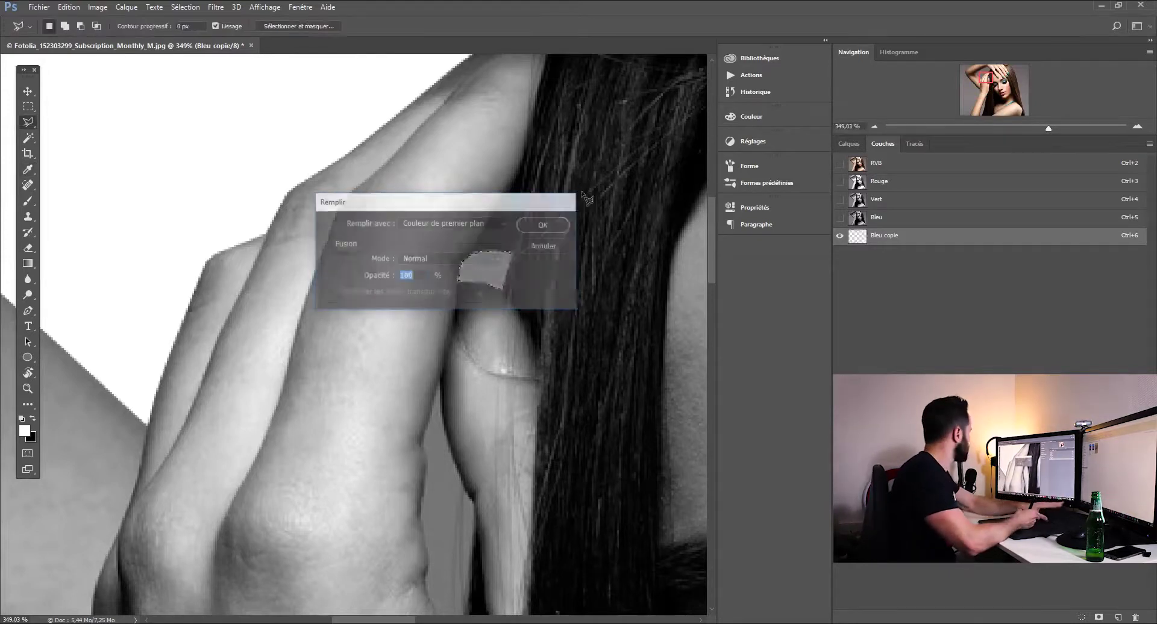
key("Return")
key("ctrl+d")
- Outline the narrow grey gap between the back of the hand and the thumb with the Polygonal Lasso, fill it with white, and deselect
left_click_drag(443, 438, 464, 233)
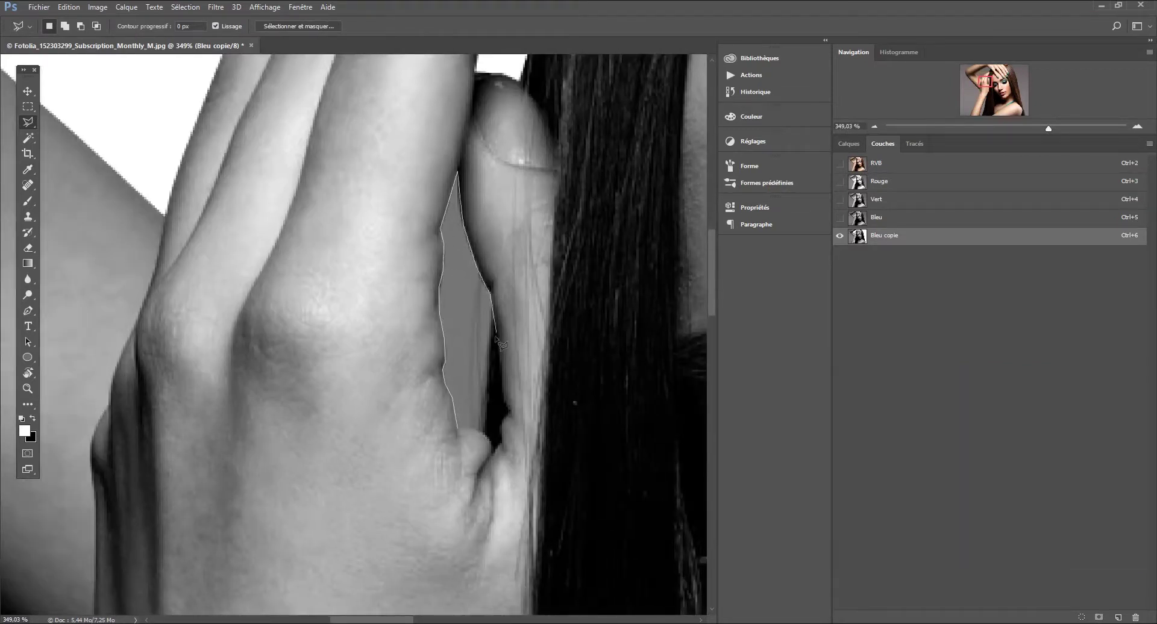
left_click(457, 429)
key("shift+F5")
key("Return")
key("ctrl+d")
left_click_drag(409, 602, 574, 432)
key("ctrl+0")
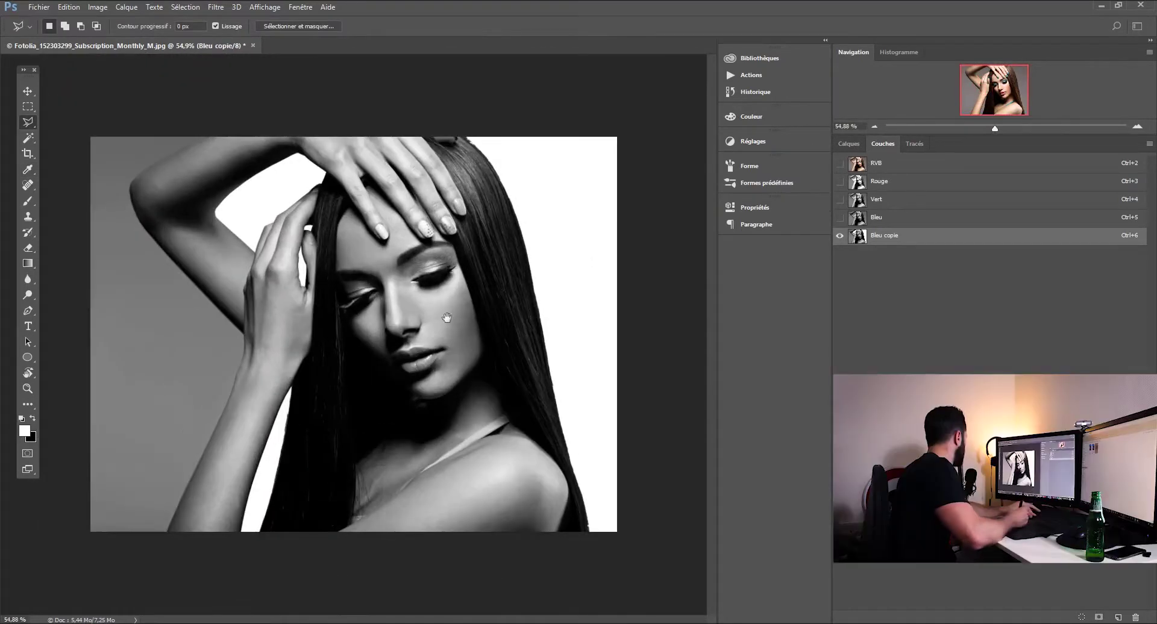
- Select the remaining grey background outside the bent arm and forearm with the Quick Selection tool, extending it up to the image's upper corner
left_click(29, 138)
right_click(28, 138)
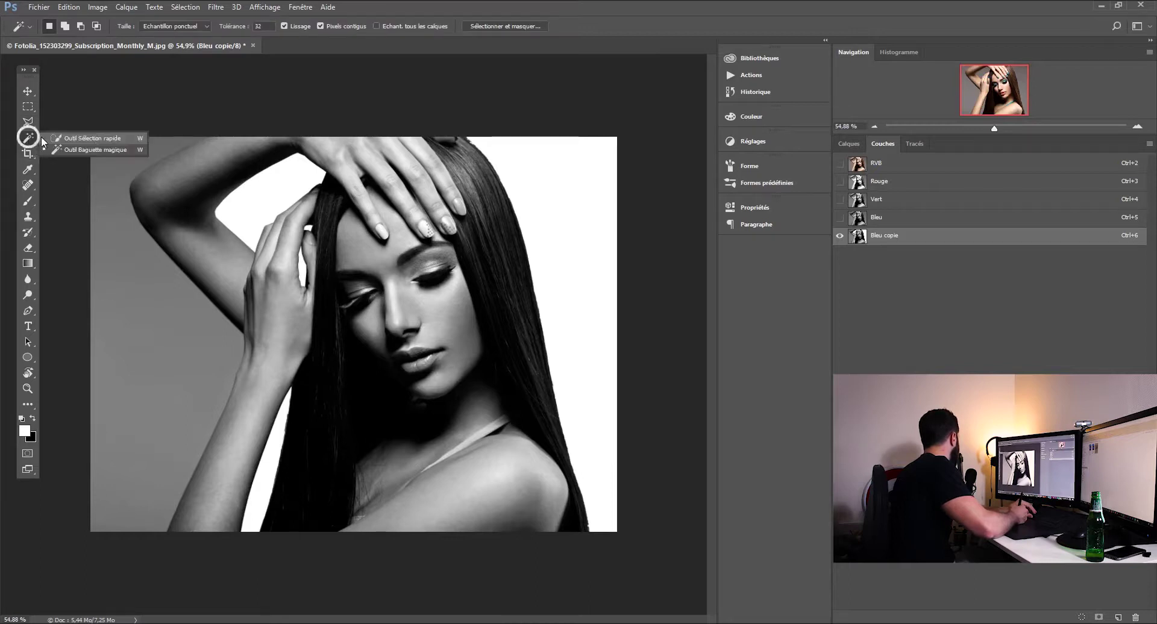
left_click(117, 150)
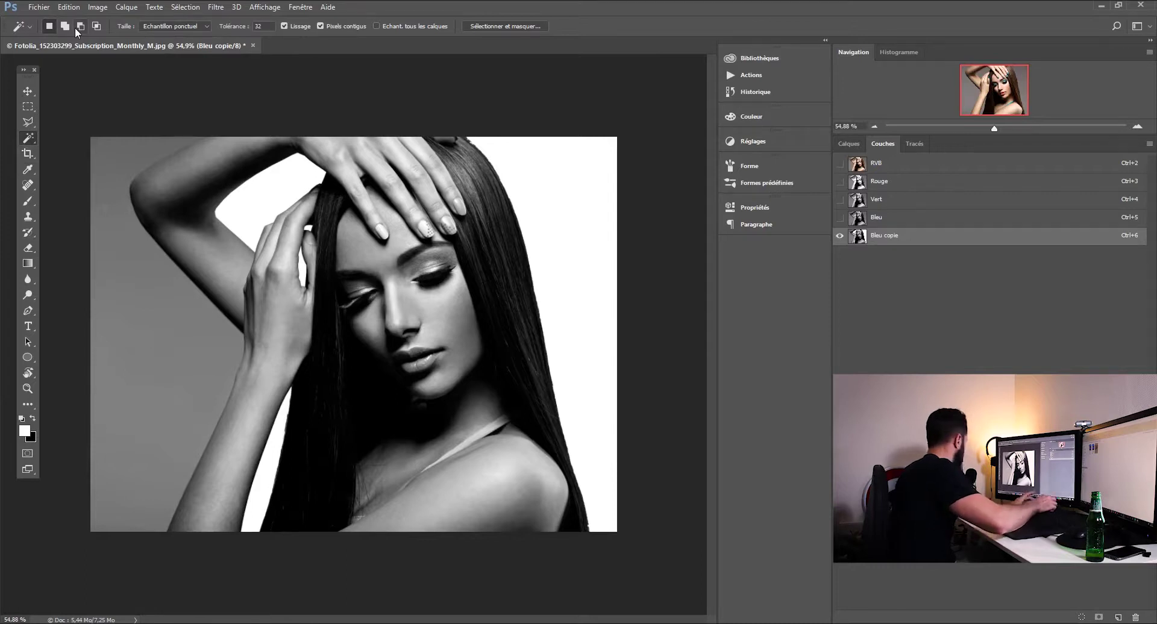
key("shift+w")
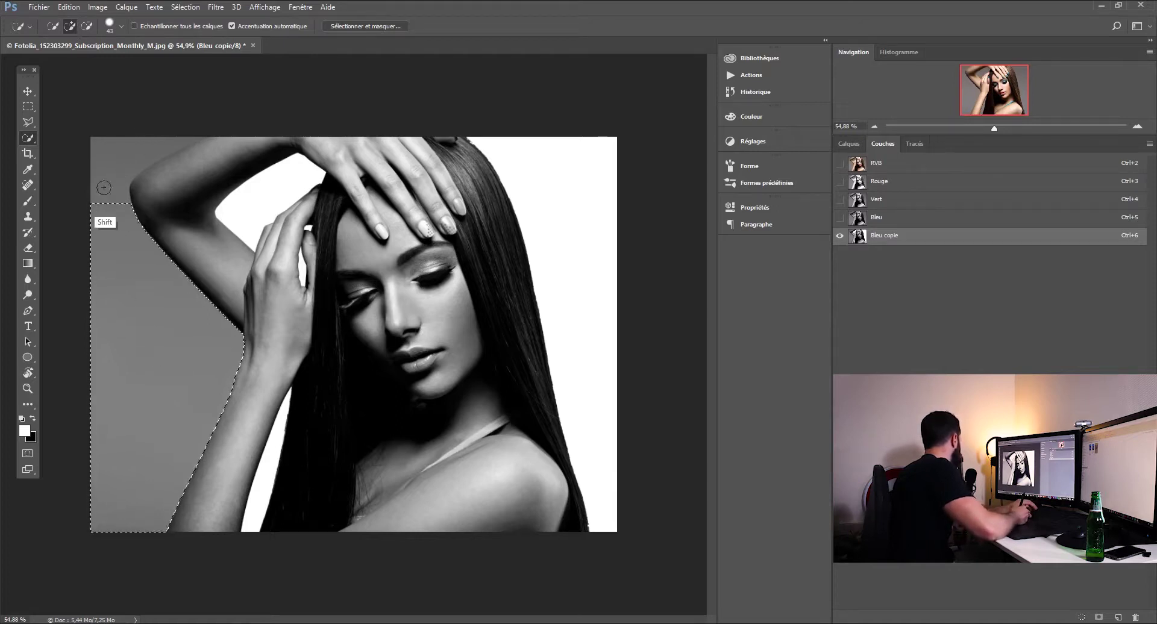
left_click(138, 152, "shift")
left_click(205, 126, "shift")
key("ctrl+z")
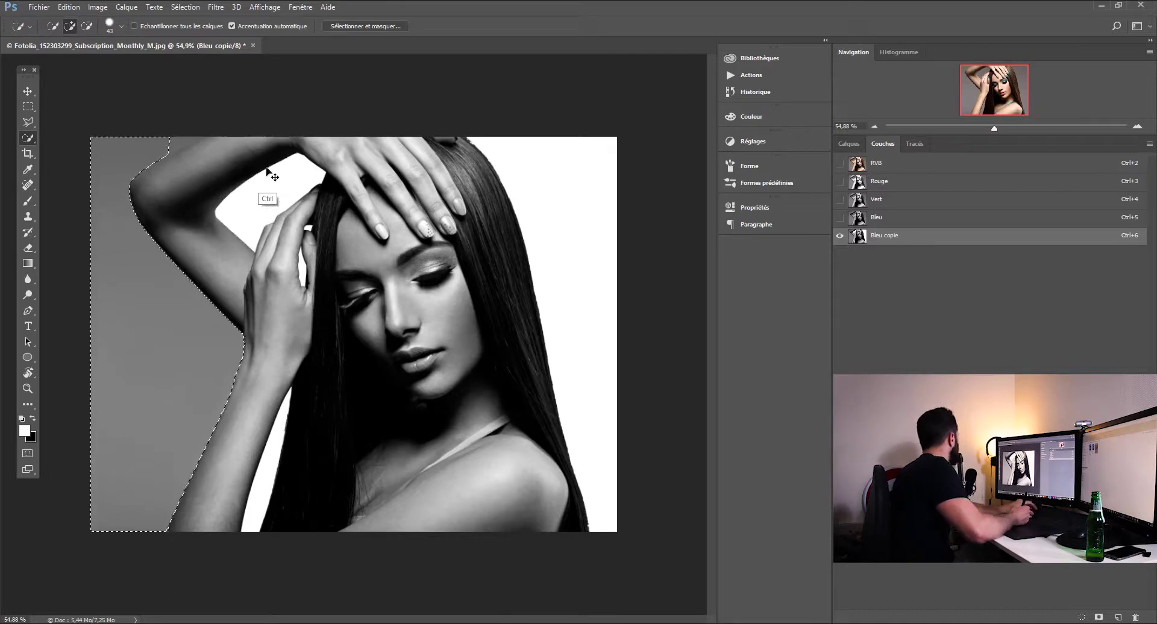
- Add the missing grey wedge above the upper arm to the selection with the Polygonal Lasso, following the arm's edge up past the canvas
left_click_drag(995, 128, 1026, 127)
left_click_drag(992, 72, 976, 56)
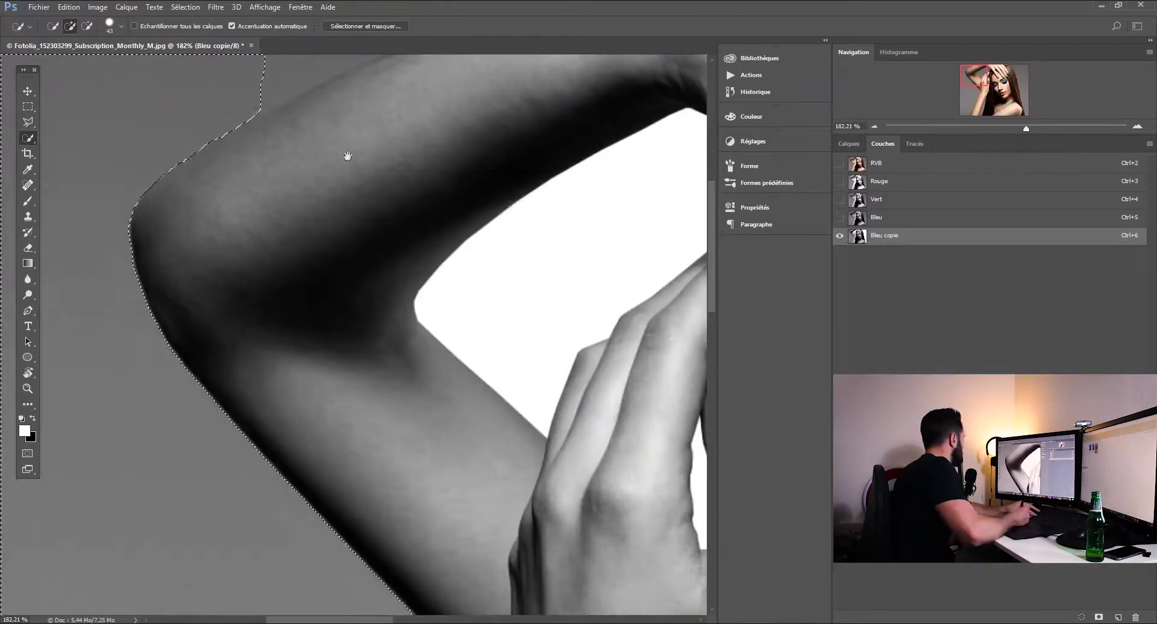
left_click_drag(347, 156, 440, 273)
left_click(28, 122)
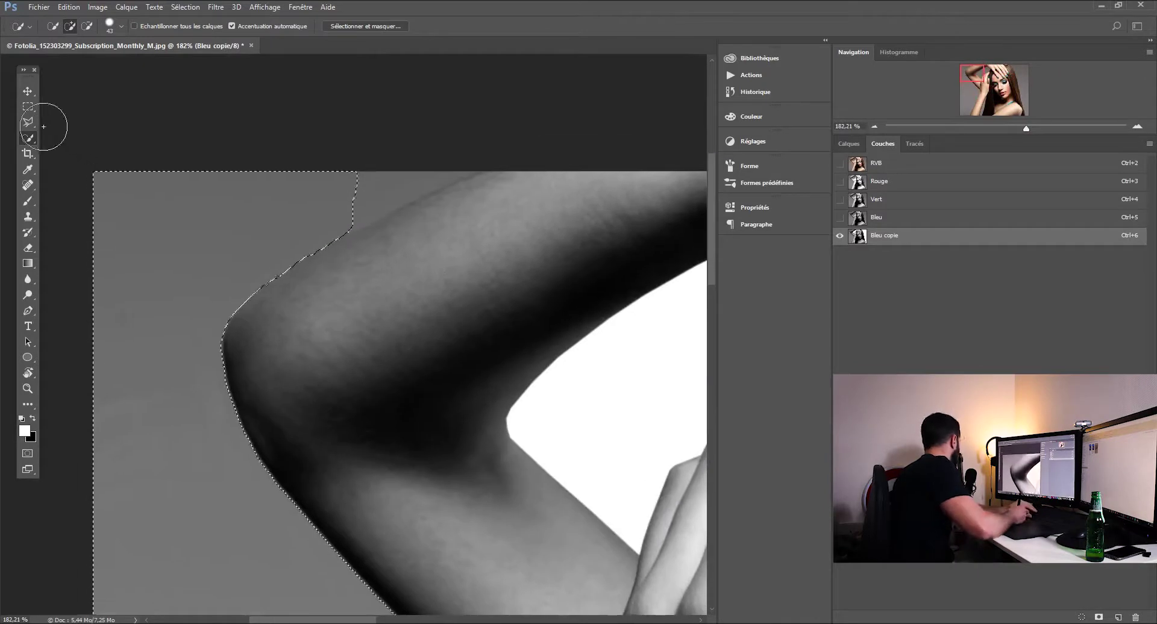
left_click(352, 227, "shift")
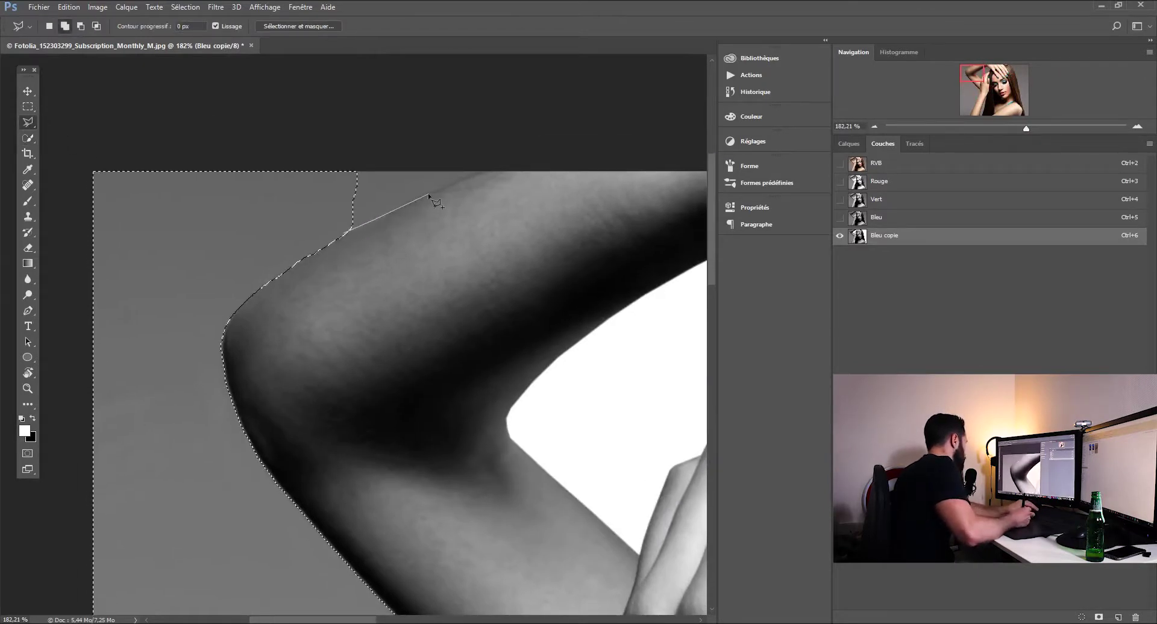
left_click(383, 142)
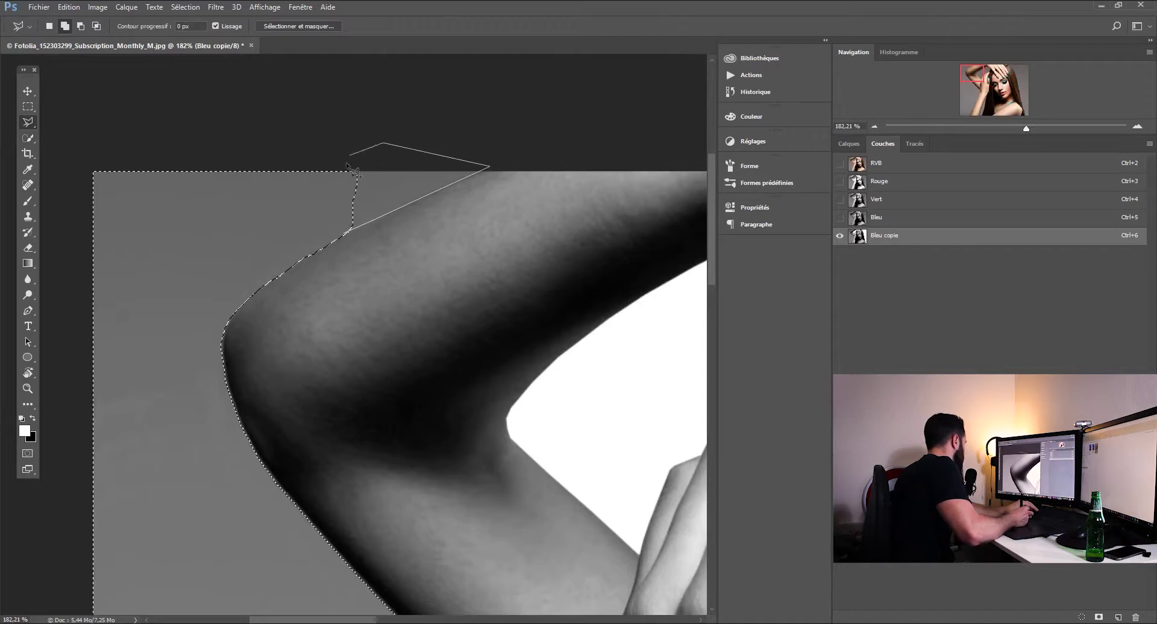
left_click(346, 233)
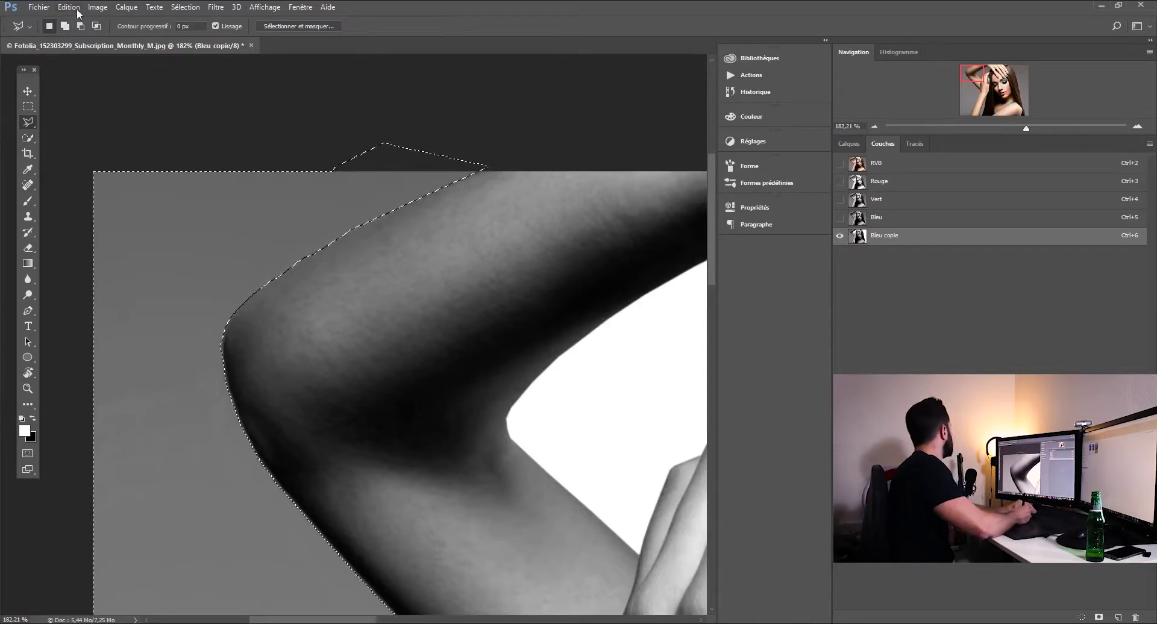
- Fill the selected background outside the arm with the white foreground colour in Normal mode at 100% opacity, and deselect
key("shift+F5")
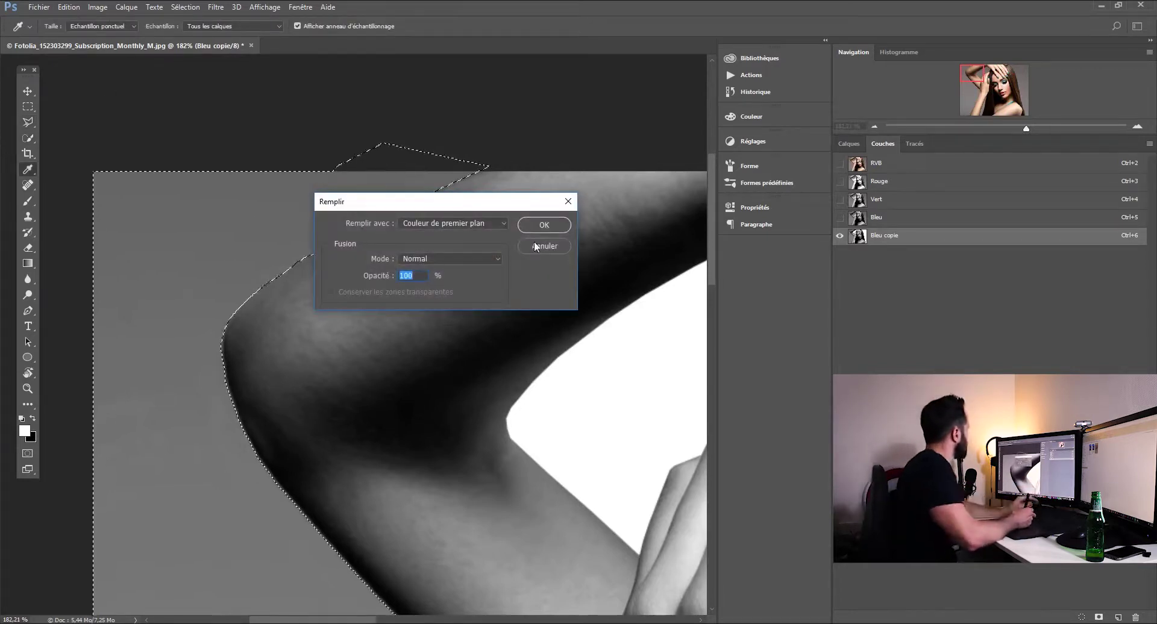
left_click(545, 226)
key("ctrl+d")
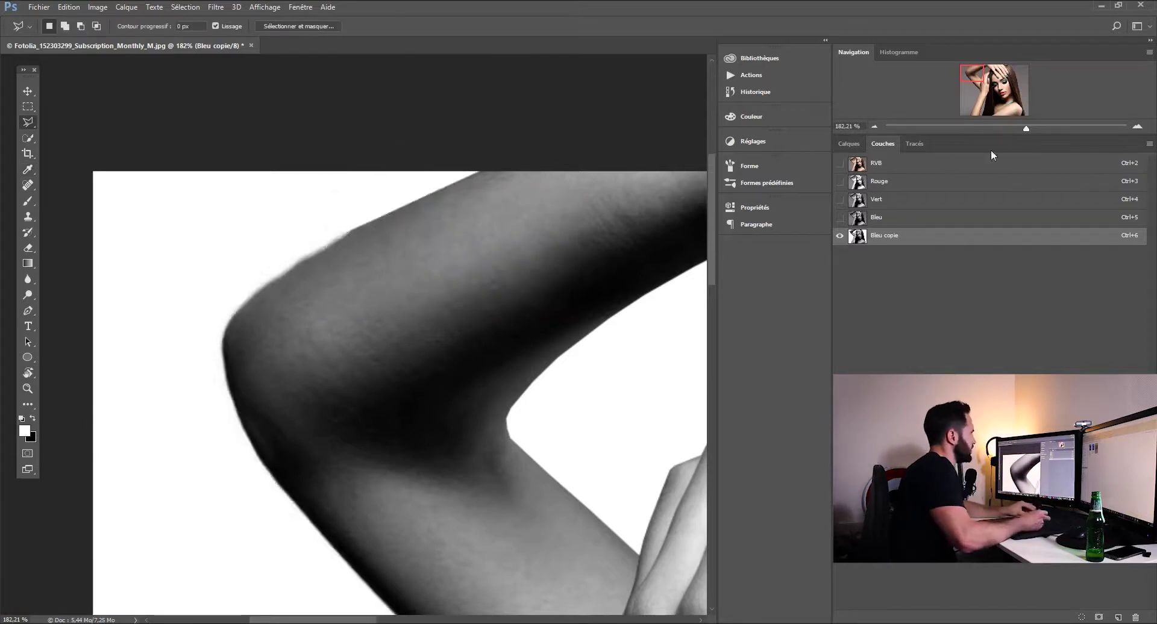
left_click_drag(1022, 128, 993, 129)
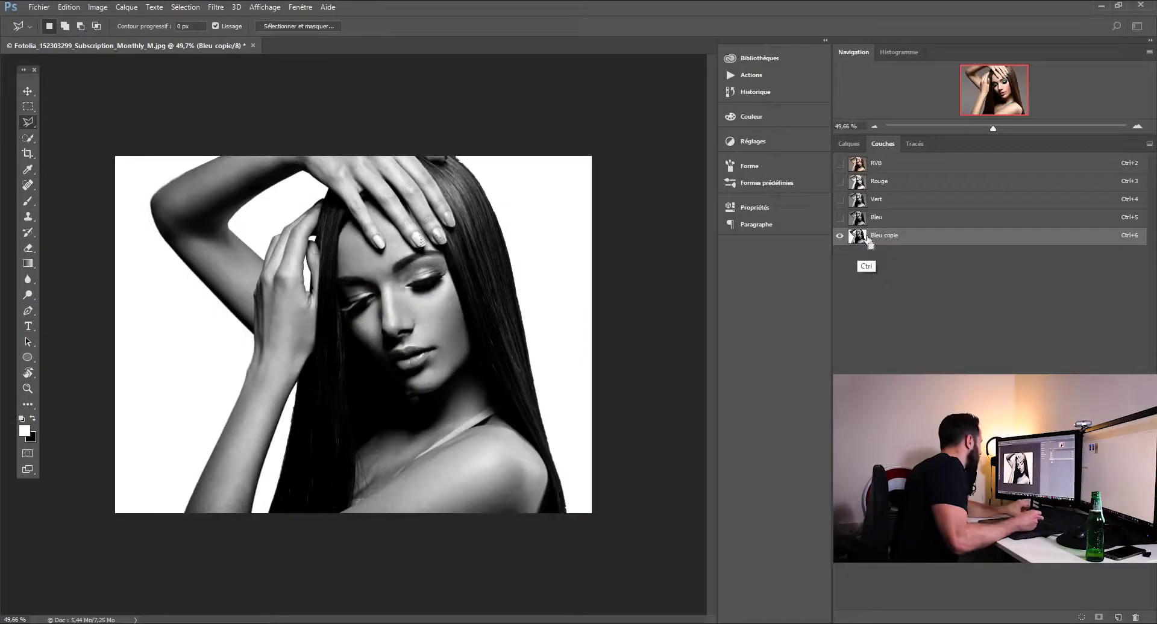
- Select all the white background areas around the woman in Bleu copie with the Magic Wand at tolerance 32, adding each area to the selection
left_click(867, 239, "ctrl")
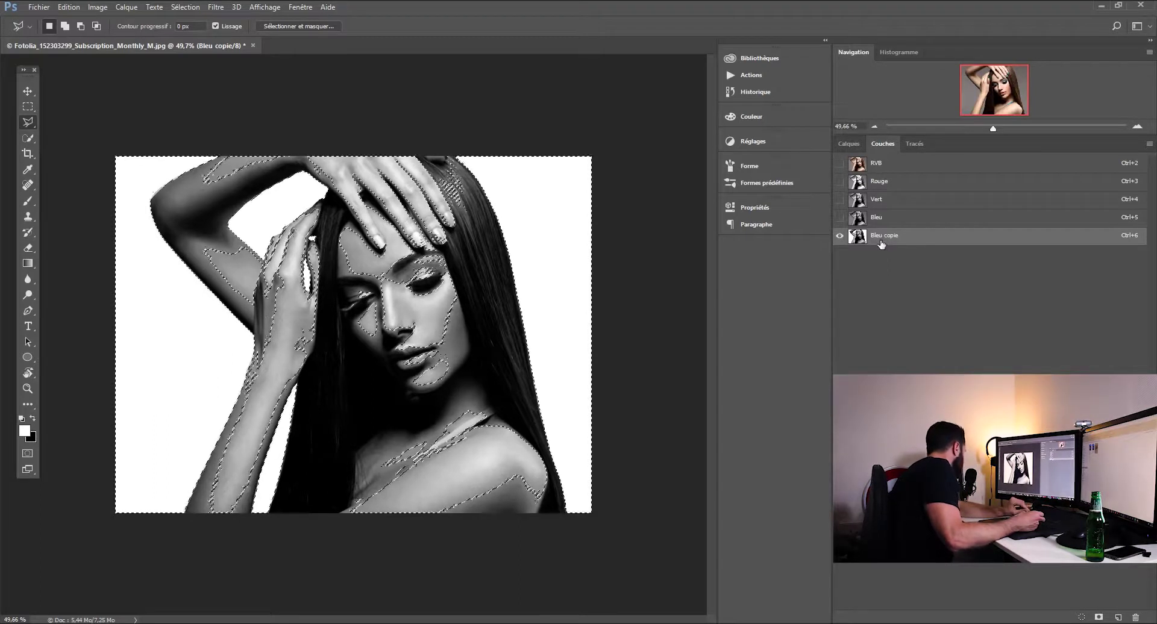
key("ctrl+d")
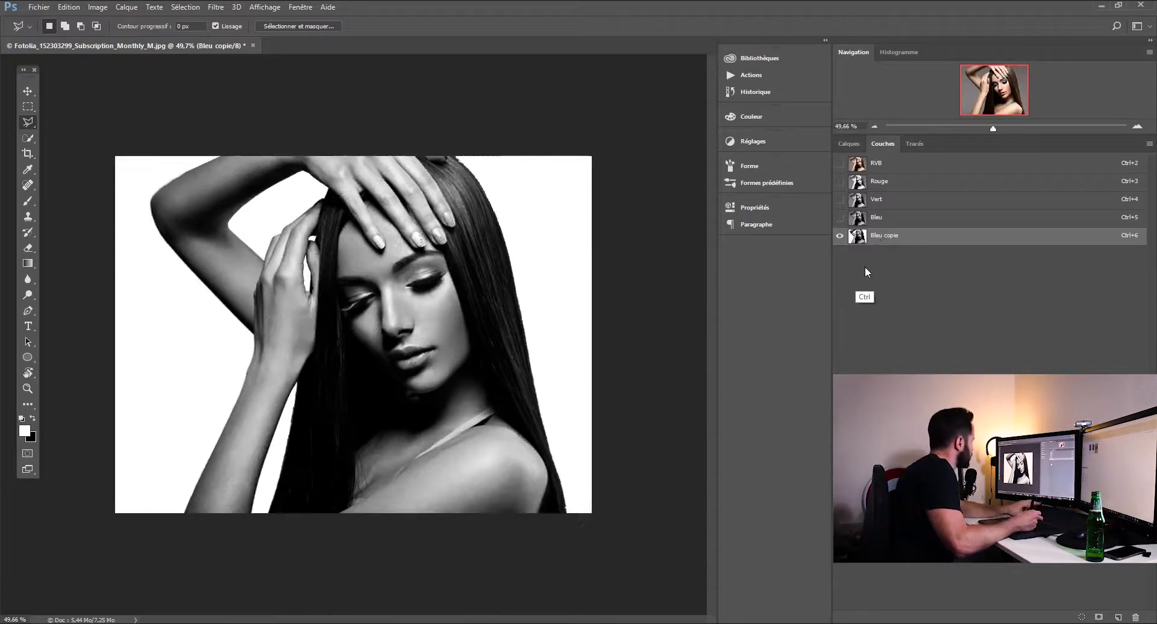
left_click(29, 139)
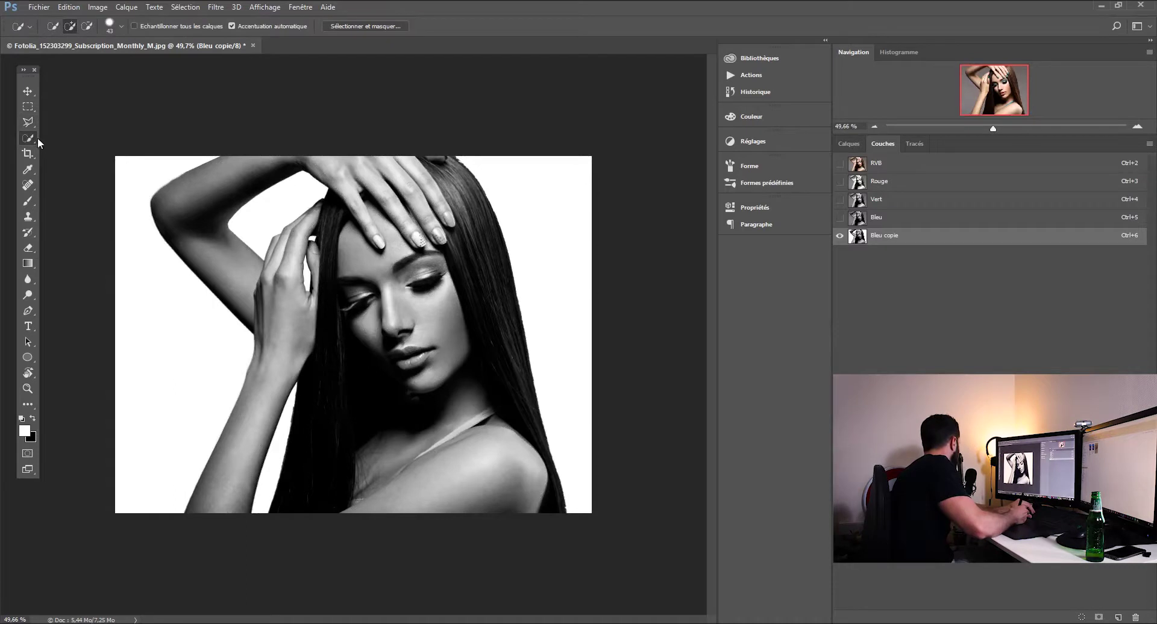
right_click(31, 140)
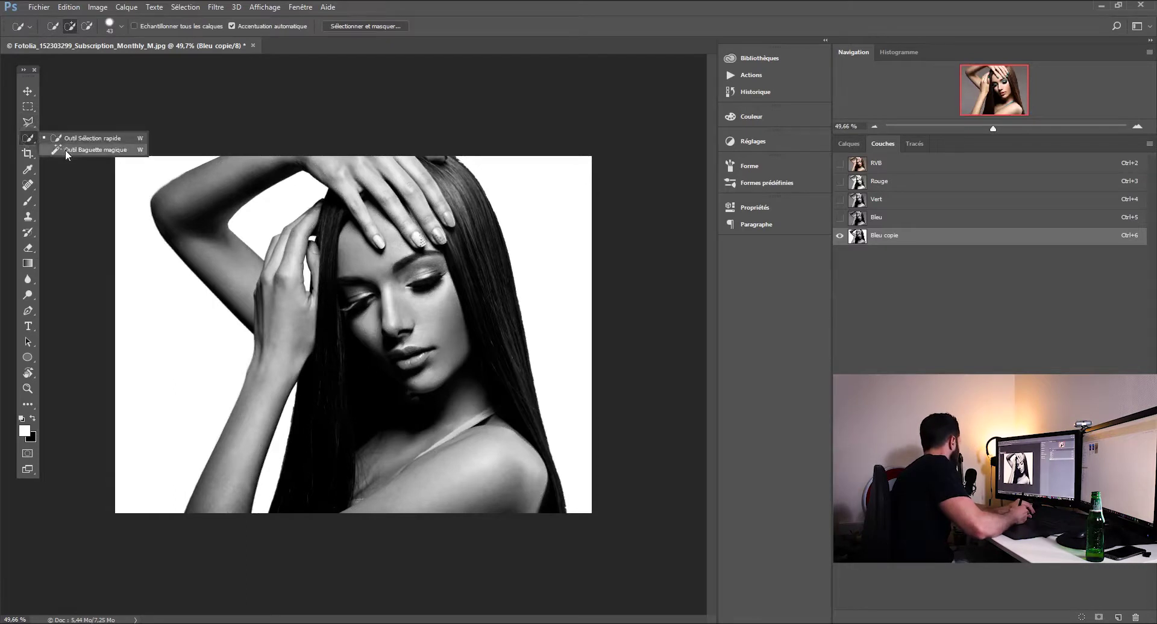
left_click(65, 149)
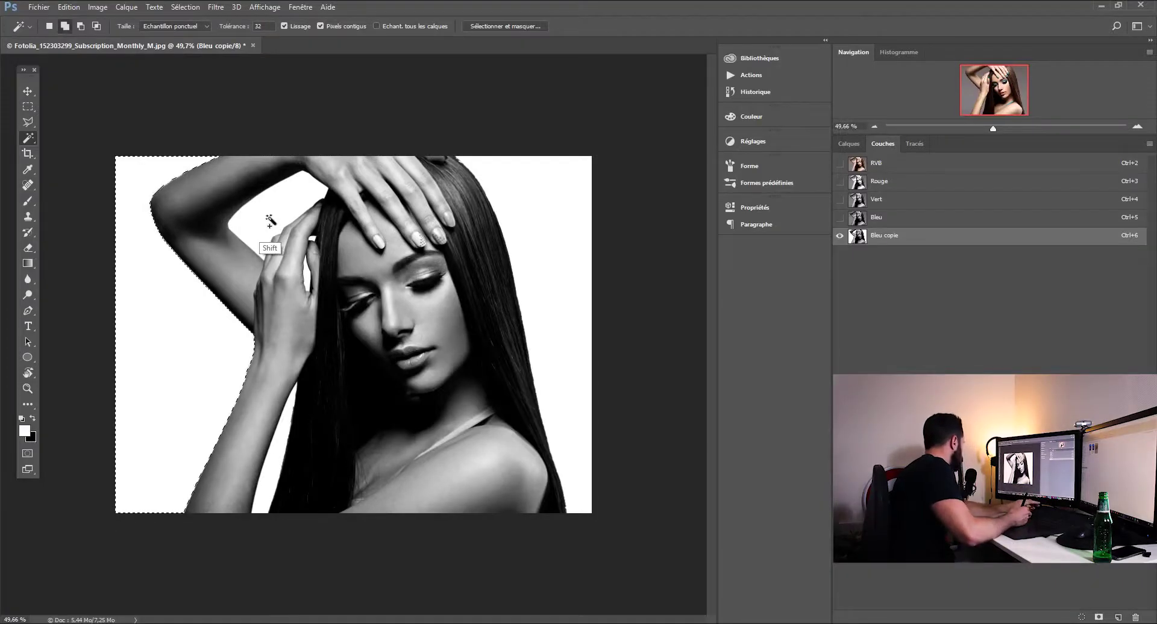
left_click(523, 289, "shift")
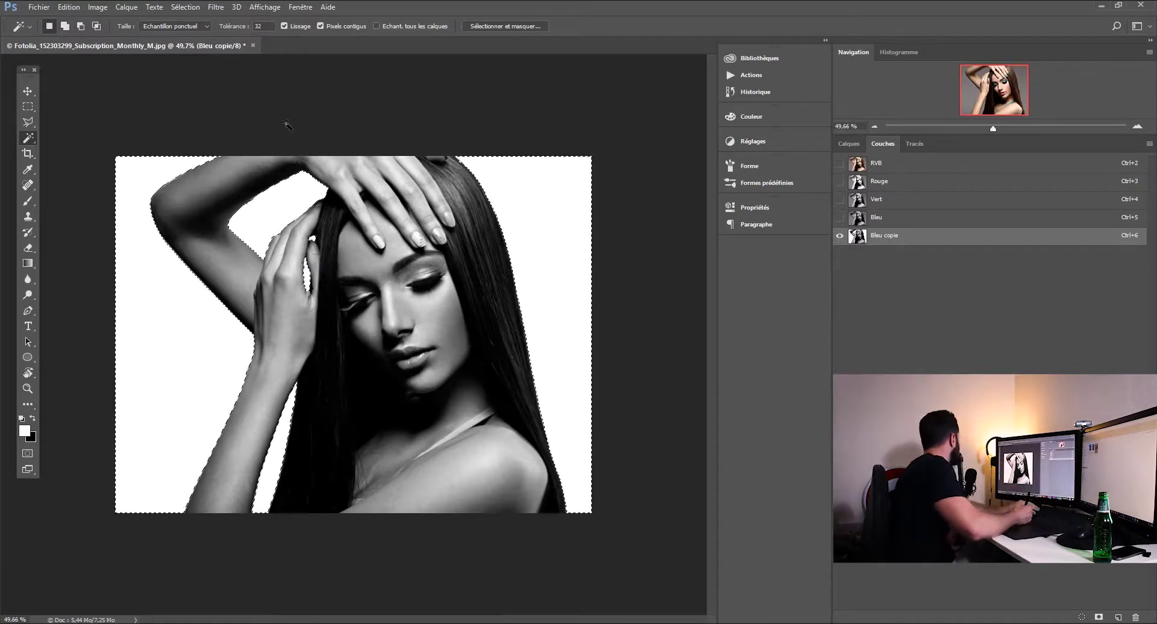
- Invert the selection and fill the woman's silhouette with black as the foreground colour at 100% opacity
left_click(184, 7)
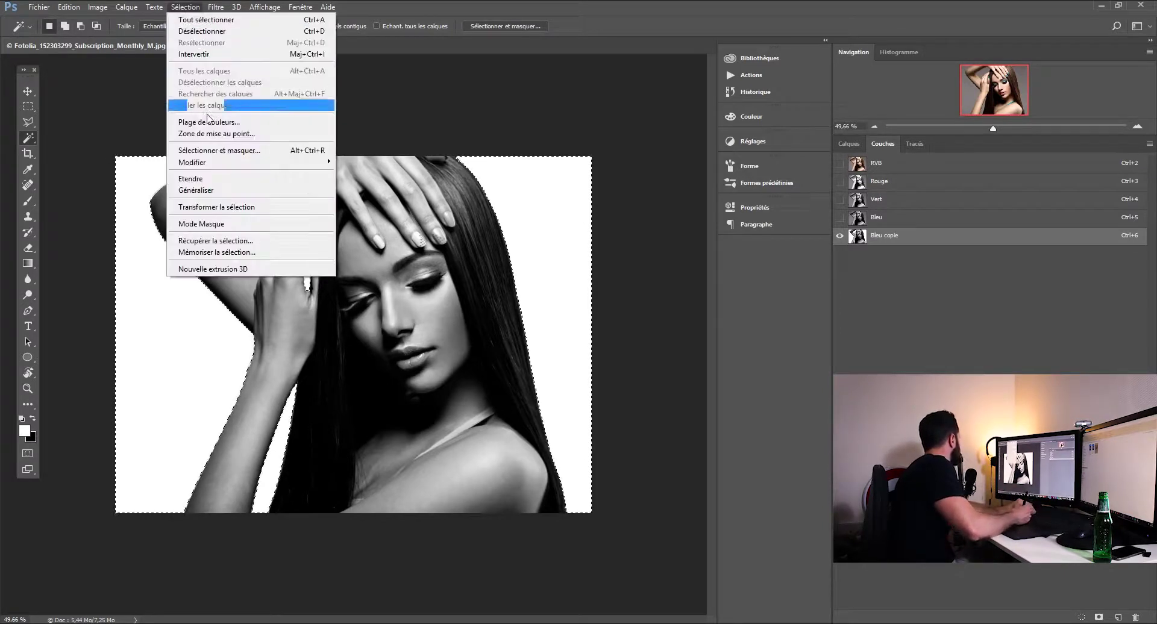
left_click(211, 54)
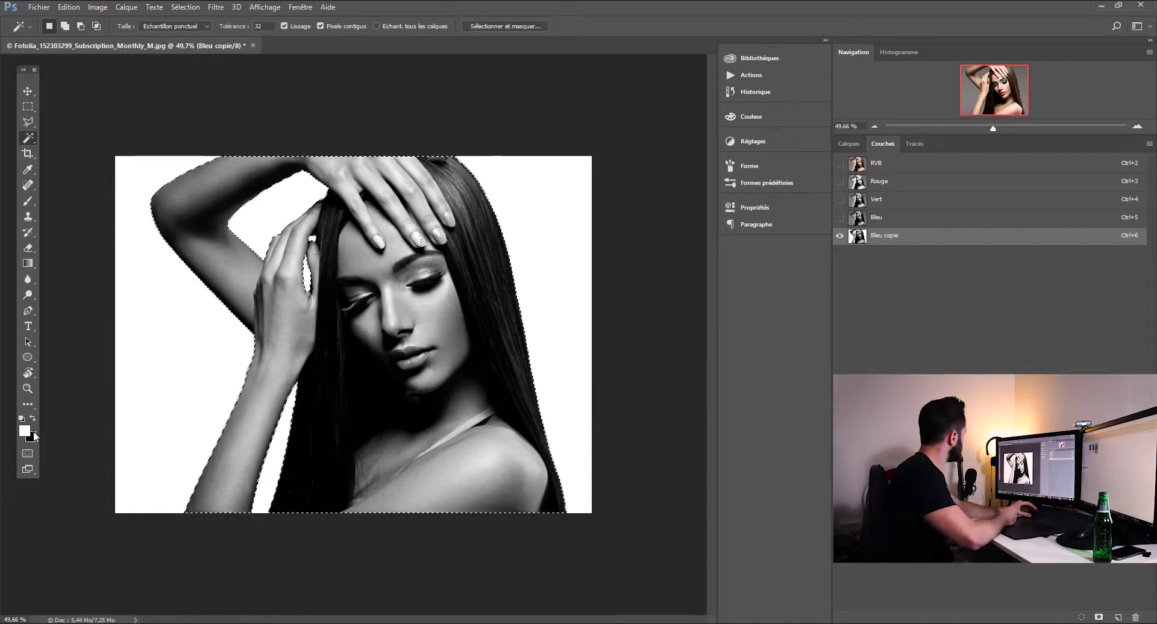
key("i")
key("shift+F5")
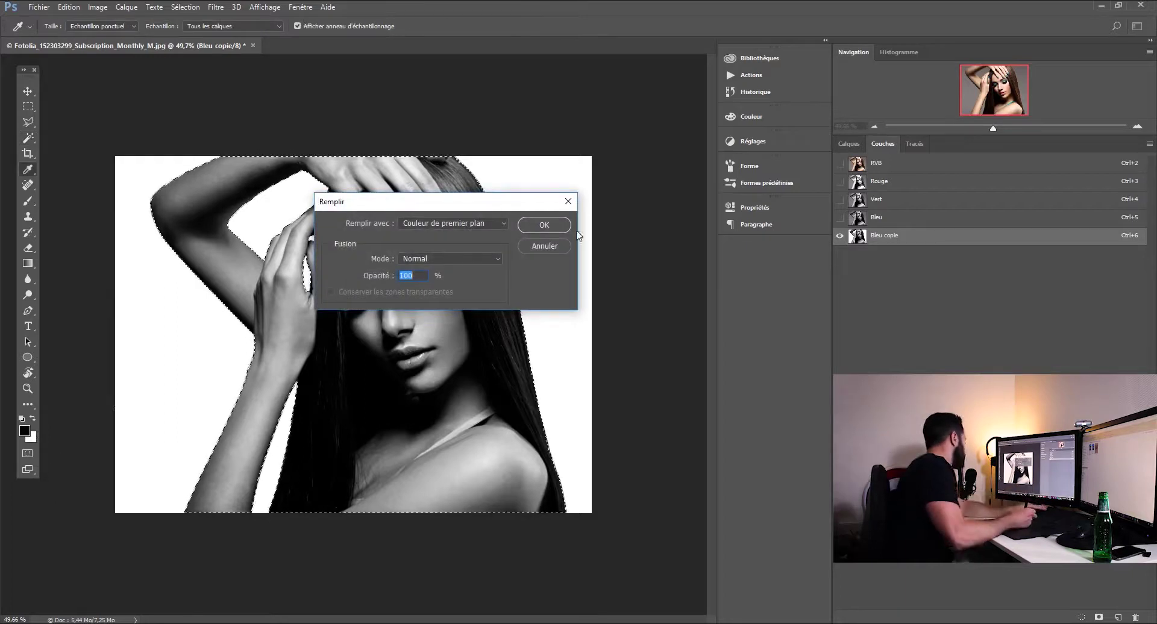
left_click(543, 225)
key("w")
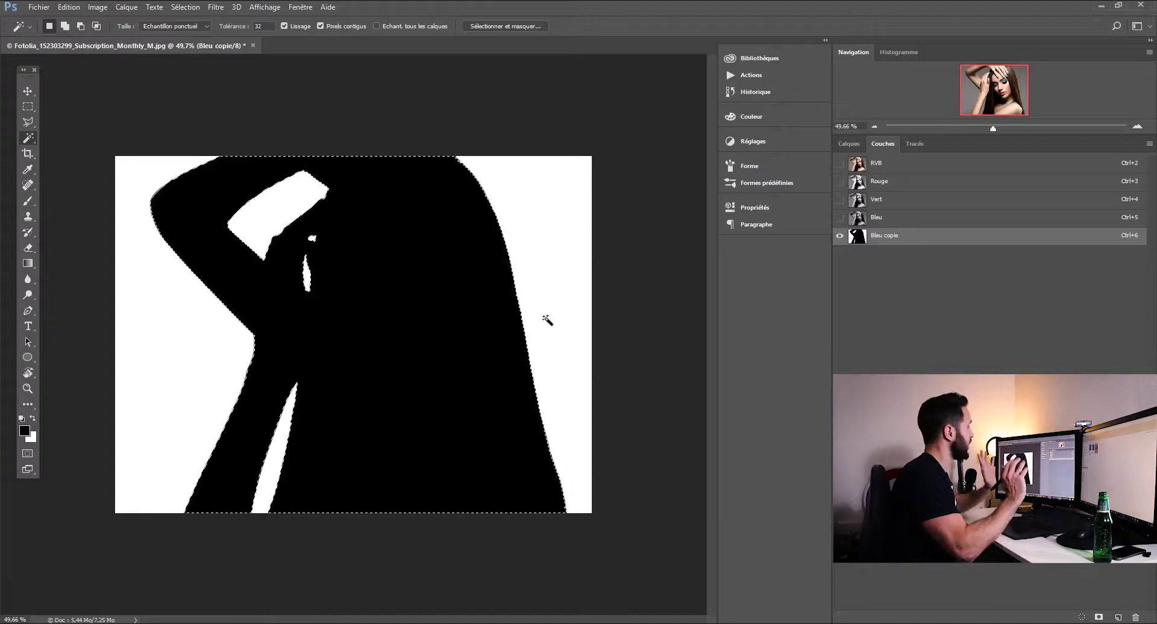
- Return to the RVB composite channel and add a layer mask to the photo layer from the active silhouette selection
left_click(881, 167)
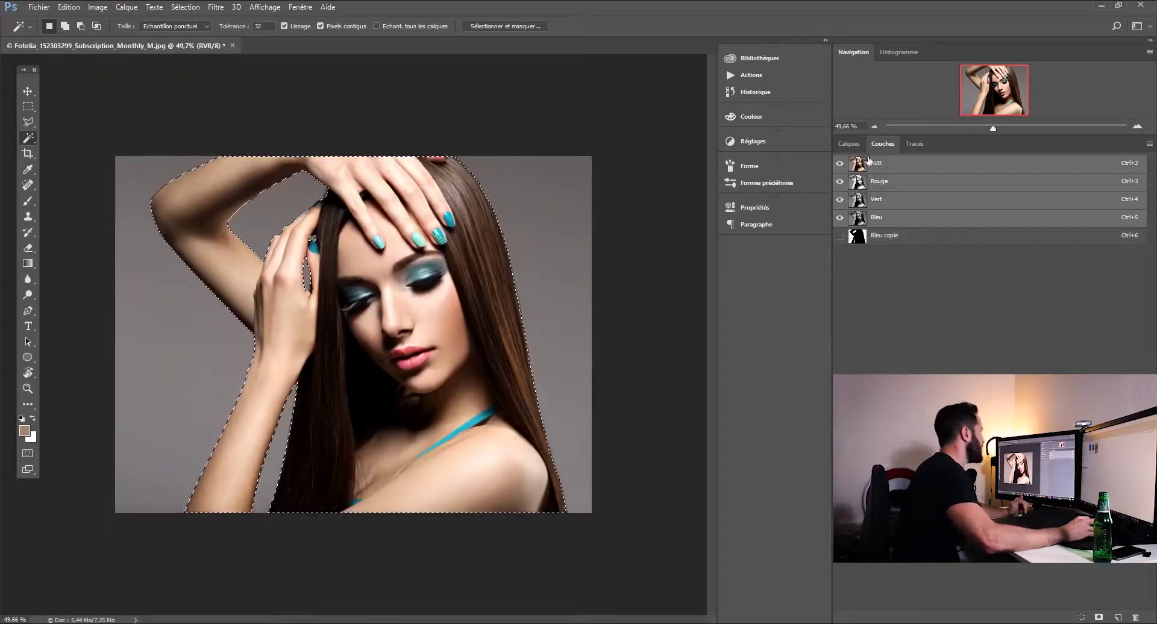
left_click(847, 145)
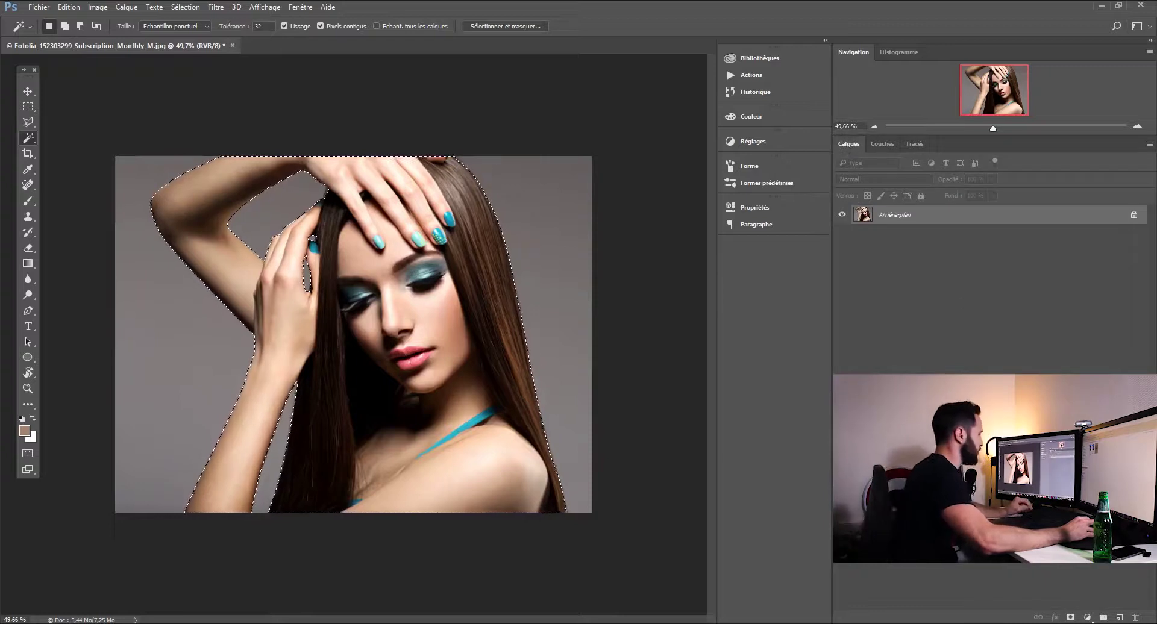
left_click(1070, 618)
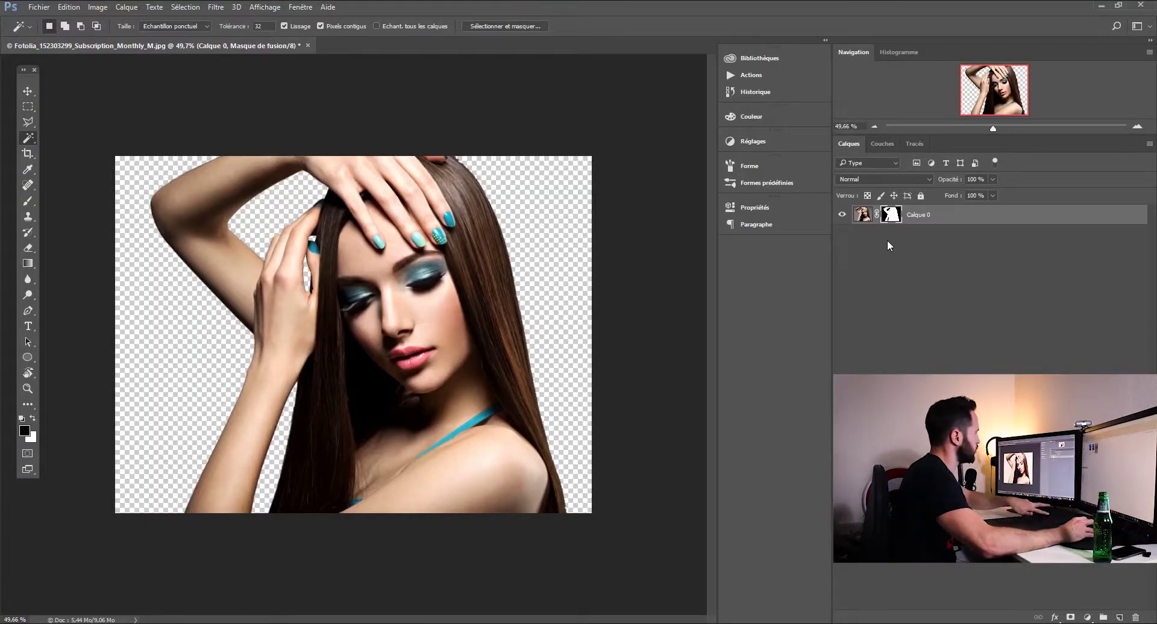
- Duplicate the masked layer Calque 0, delete the mask from the original underneath, and toggle the original's visibility to compare
key("ctrl+j")
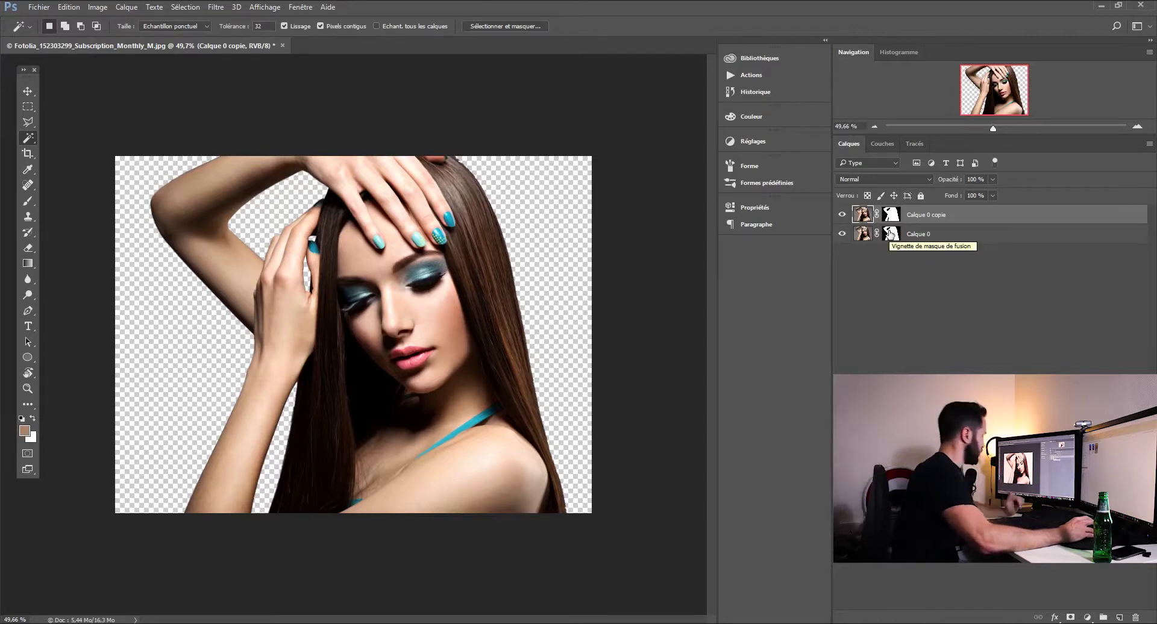
right_click(891, 233)
left_click(953, 258)
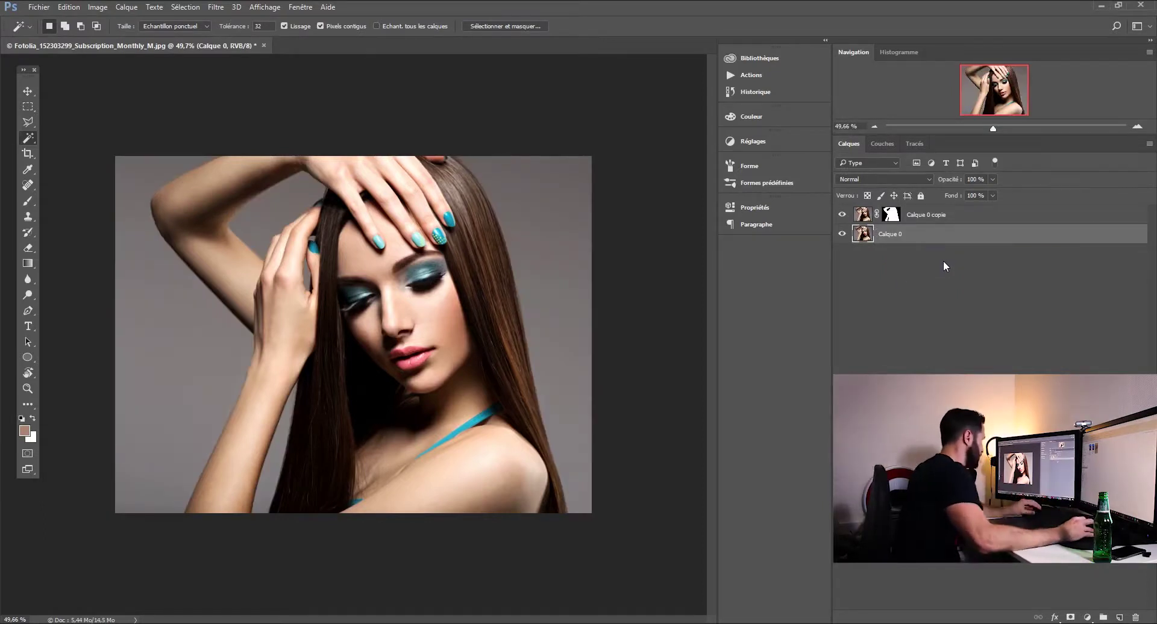
left_click(842, 234)
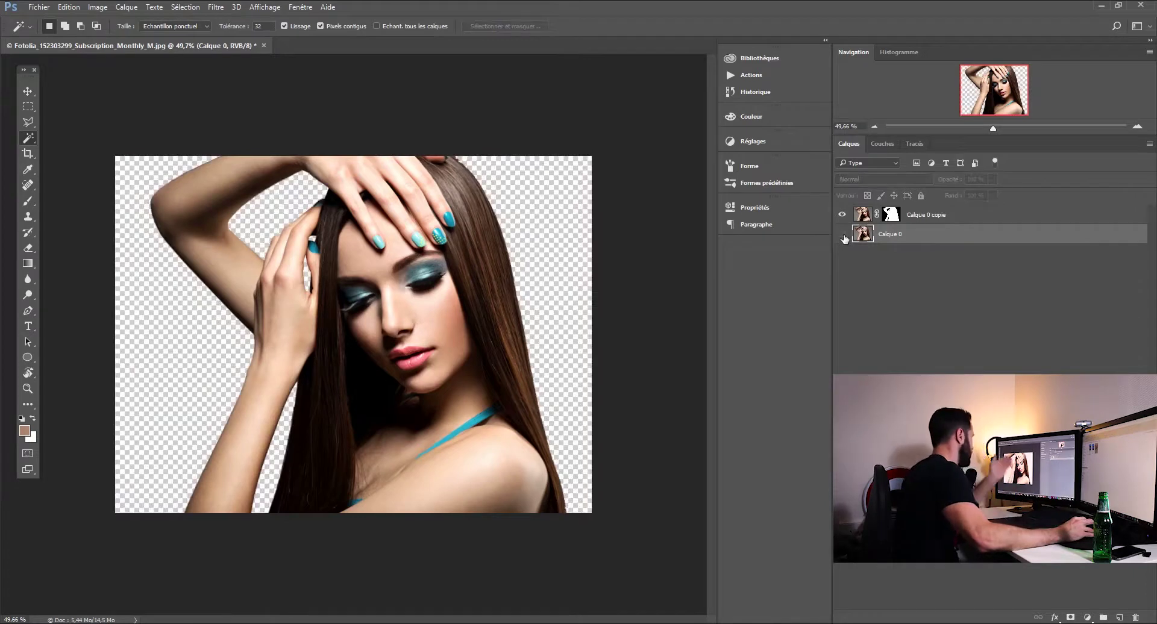
left_click(842, 234)
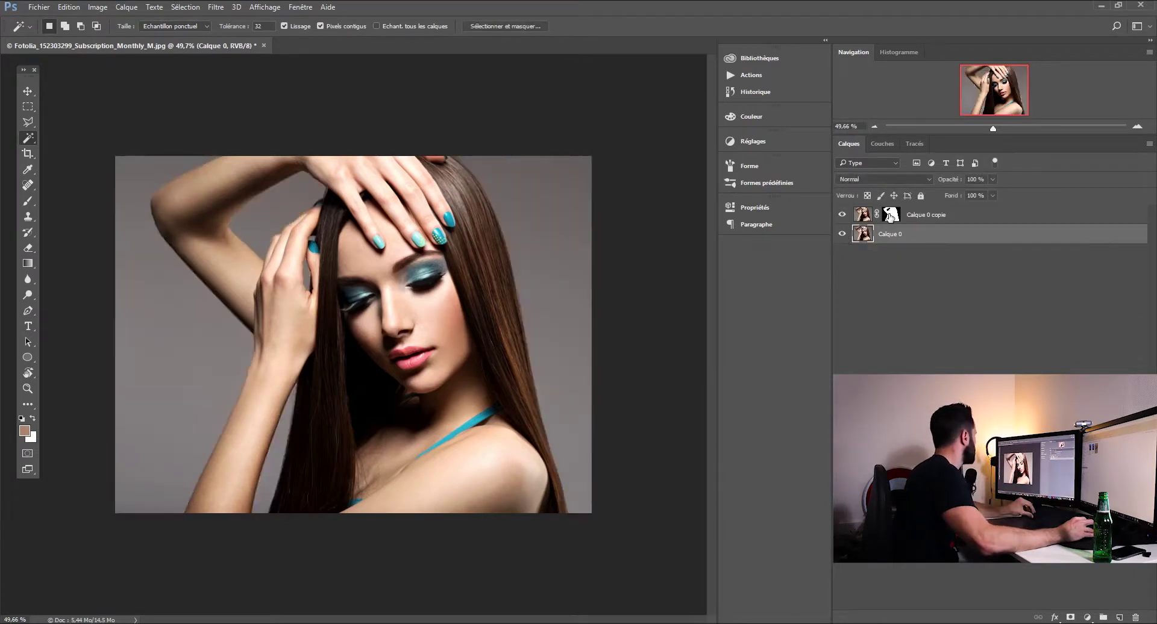
- Rename the masked layer Calque 0 copie as SILHOUETTE
double_click(923, 216)
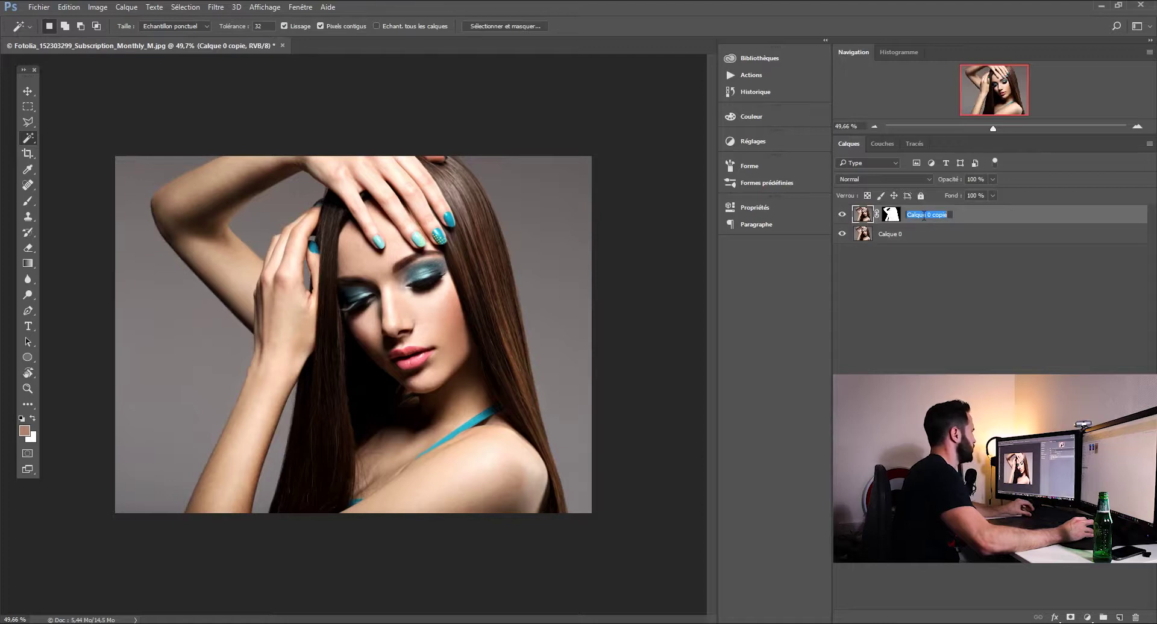
type("SIL")
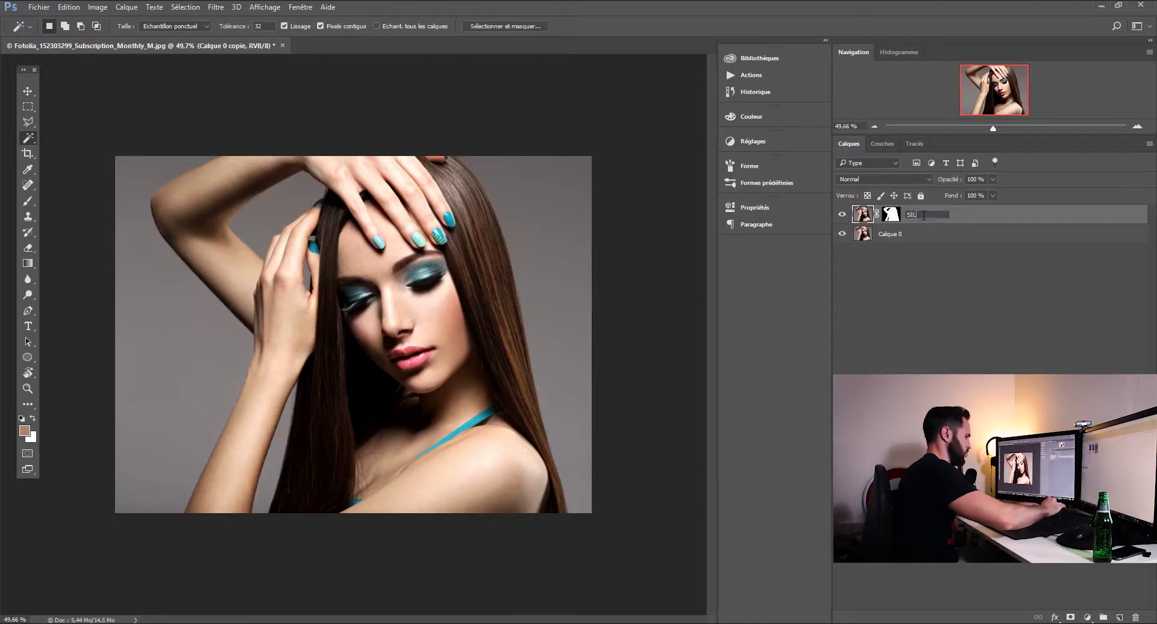
type("HOUETTE")
key("Return")
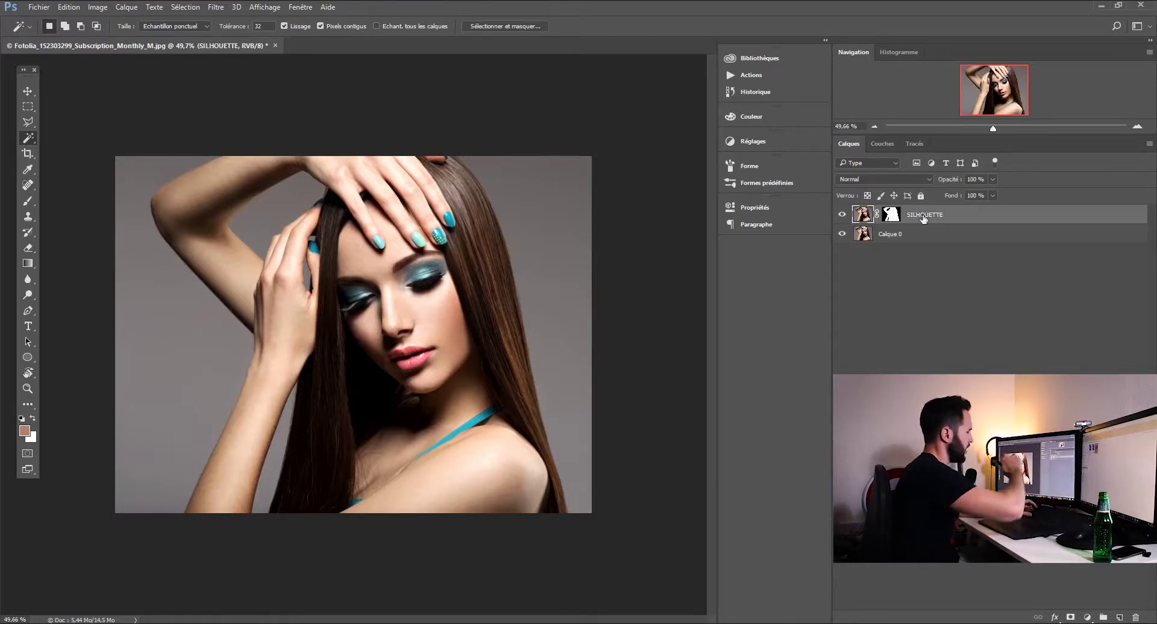
- Place the SILHOUETTE layer in a new group and name the group COULEUR SILHOUETTE
key("ctrl+g")
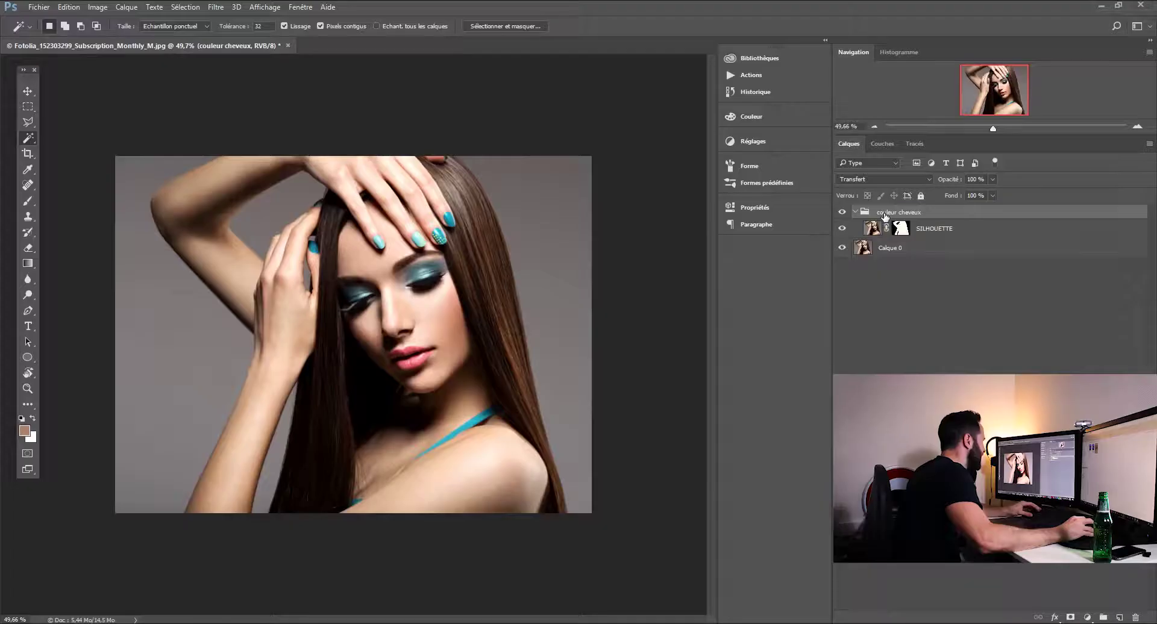
double_click(885, 212)
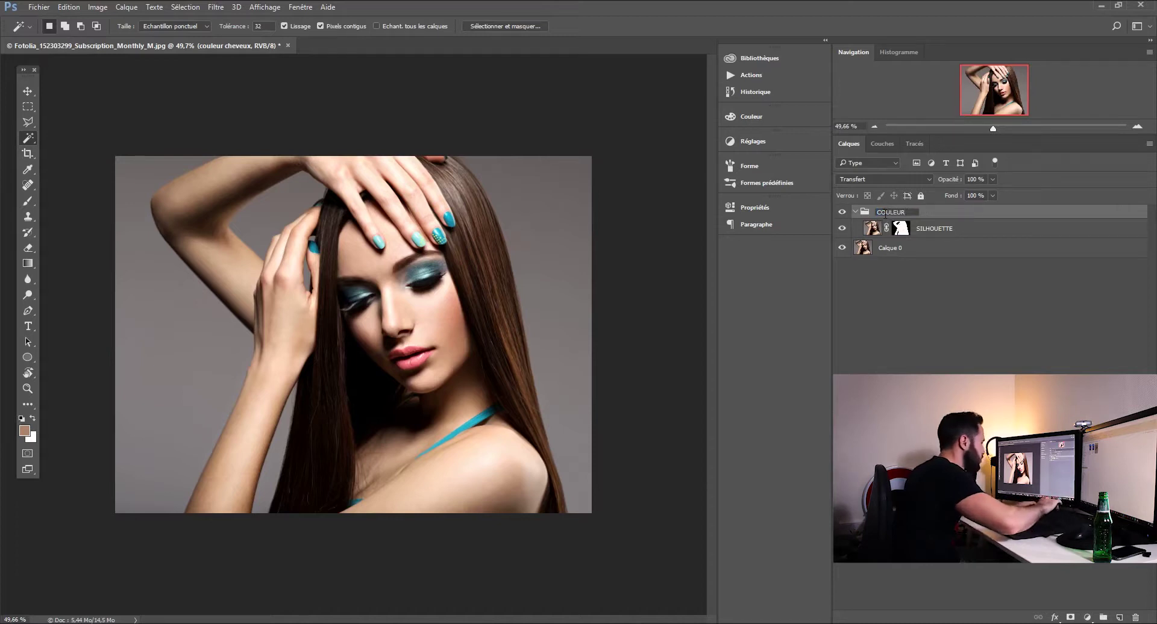
type("COULEUR SILHOUETTE")
key("Return")
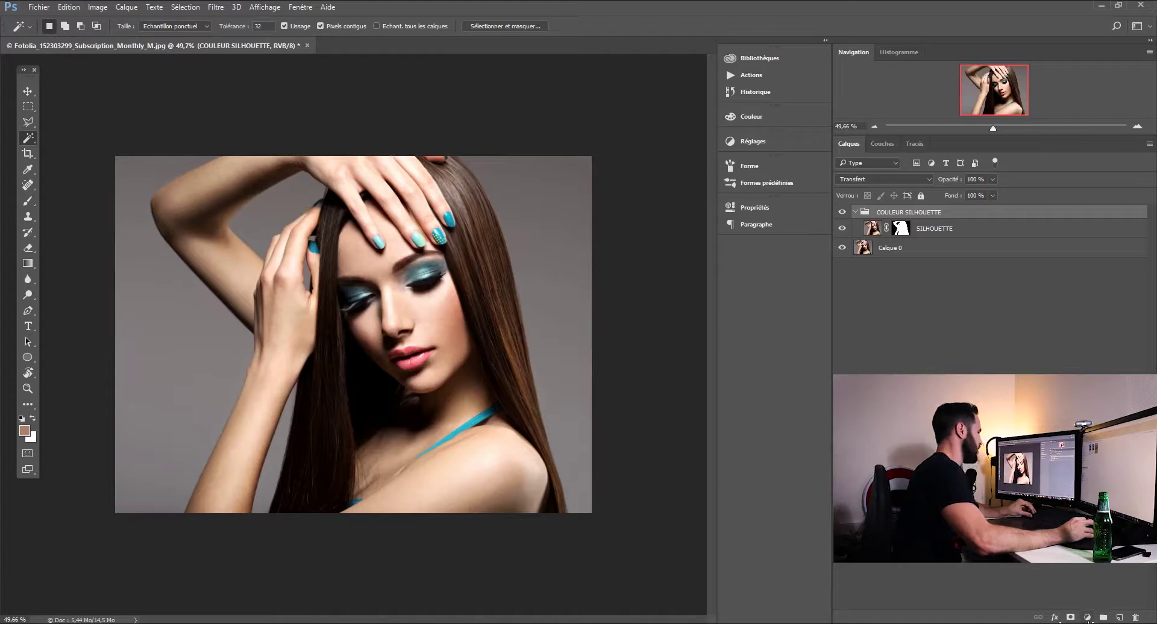
- Add a Teinte/Saturation adjustment layer inside the COULEUR SILHOUETTE group and shift its global hue to -41, then to +27
left_click(1087, 617)
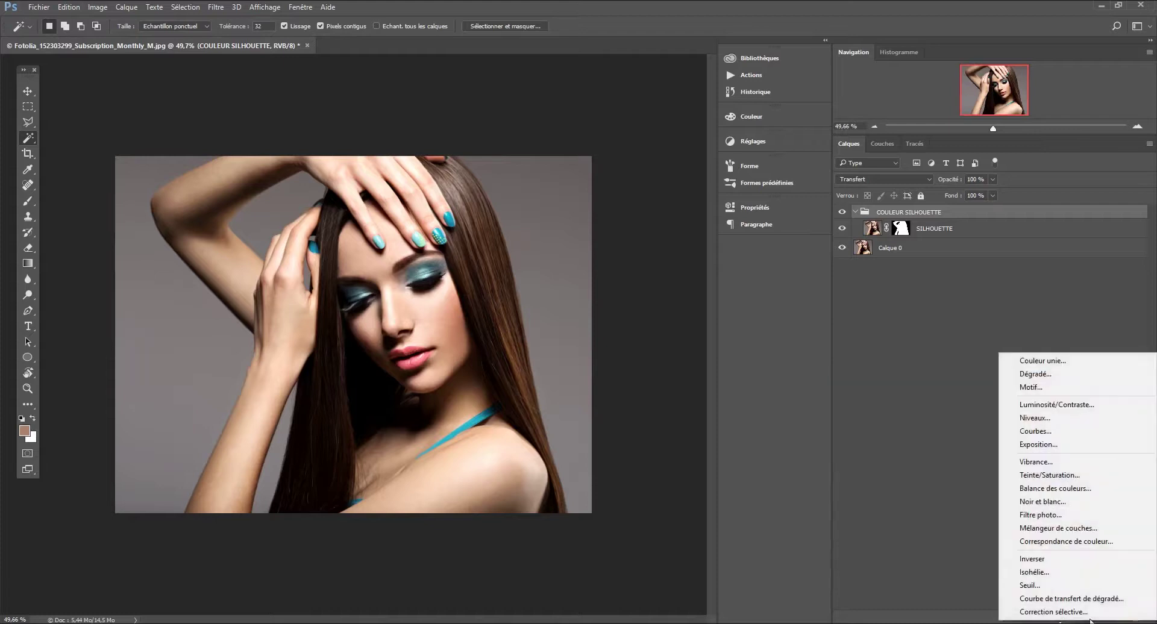
left_click(1076, 475)
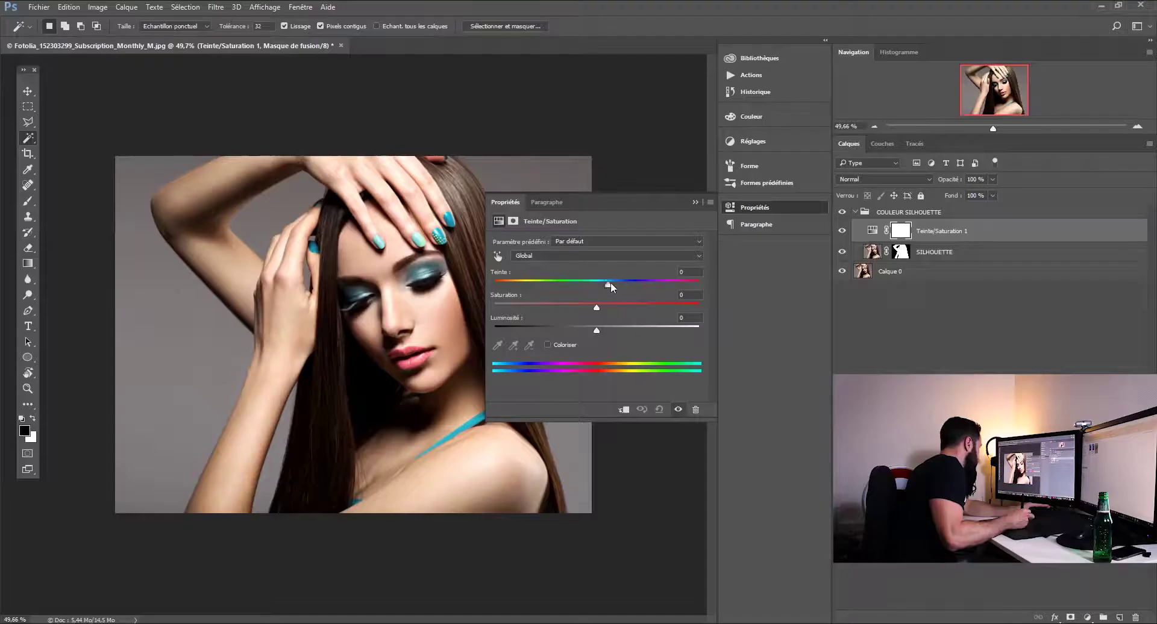
left_click_drag(609, 281, 555, 291)
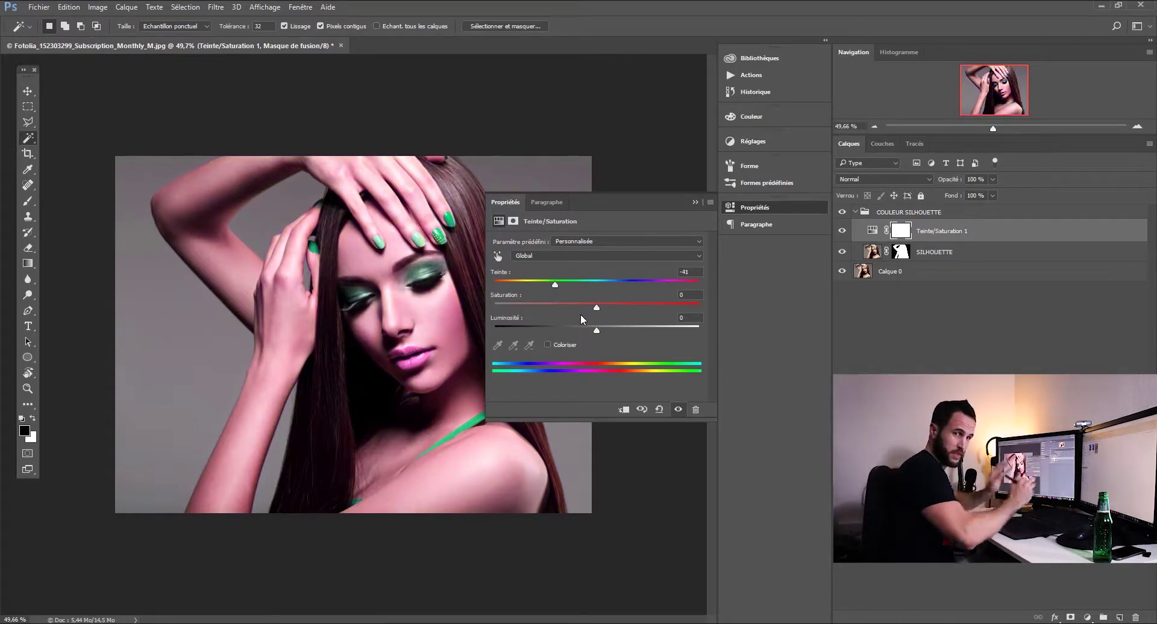
left_click_drag(555, 288, 627, 285)
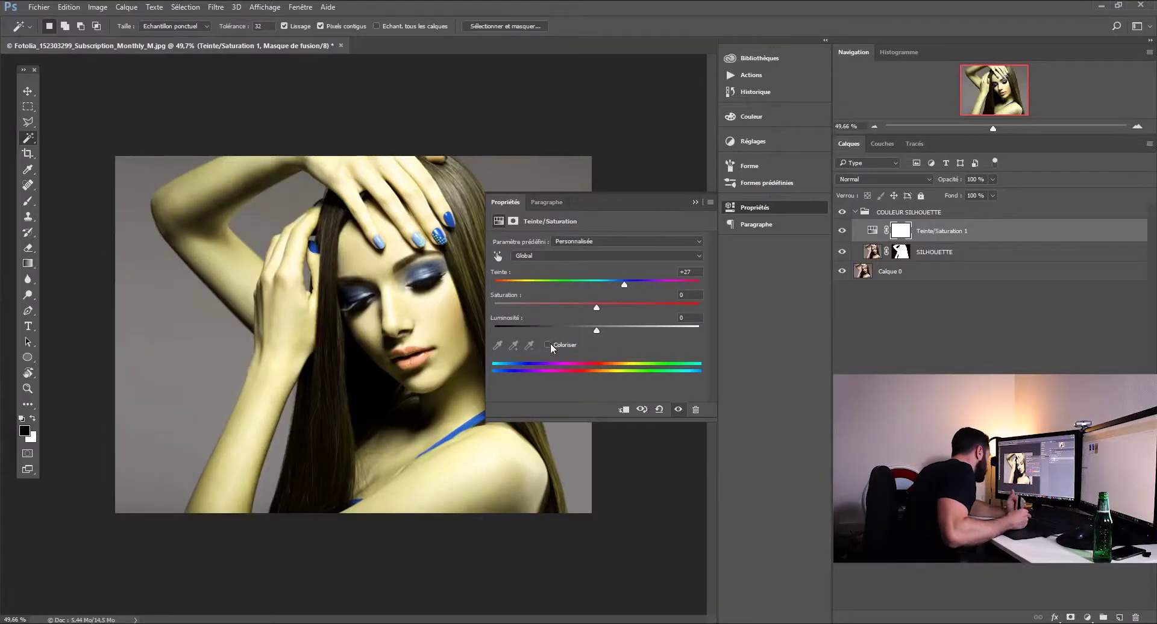
- Colorize the Teinte/Saturation adjustment with hue 195 and saturation 50, and clip it to the SILHOUETTE layer
left_click(549, 345)
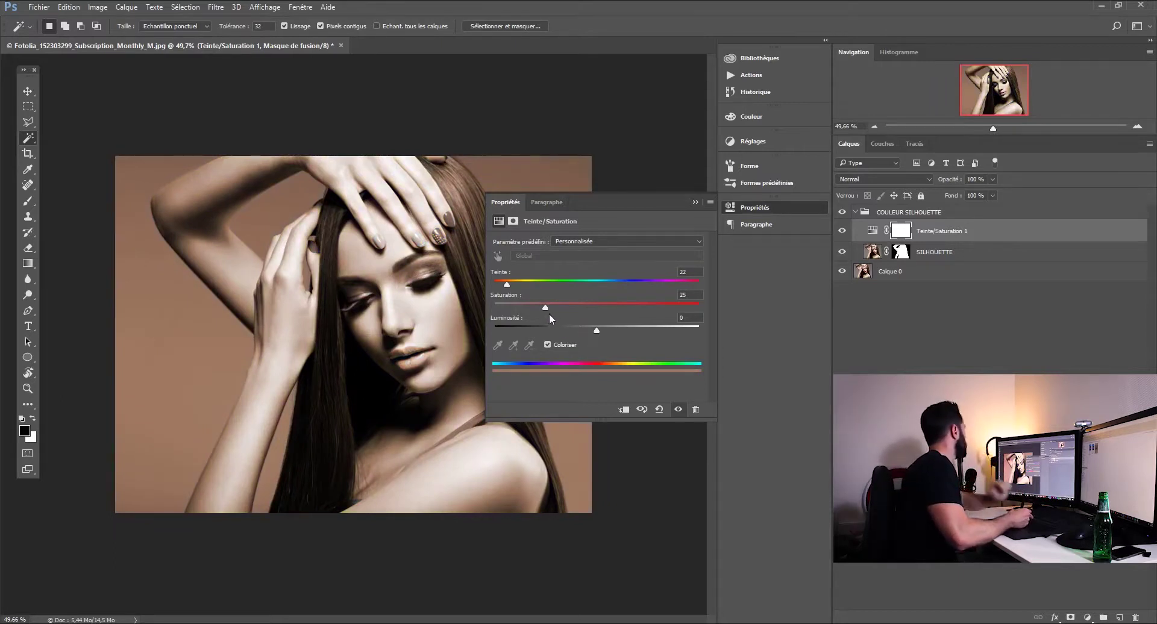
left_click_drag(509, 284, 551, 285)
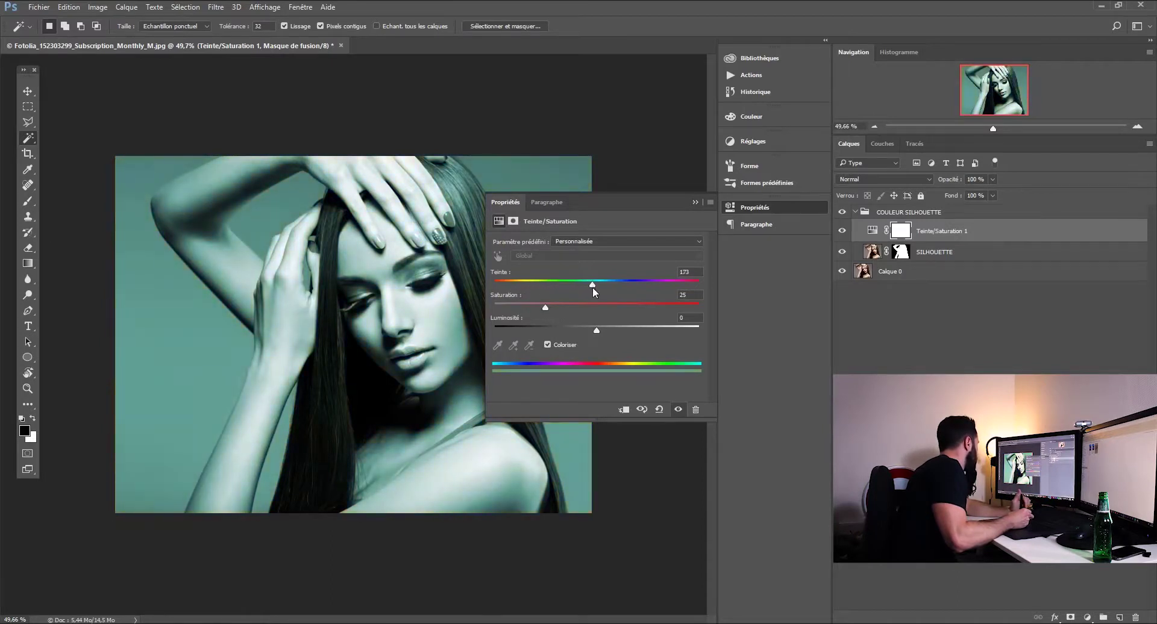
mouse_move(616, 293)
left_mouse_down()
mouse_move(628, 294)
mouse_move(604, 296)
left_mouse_up()
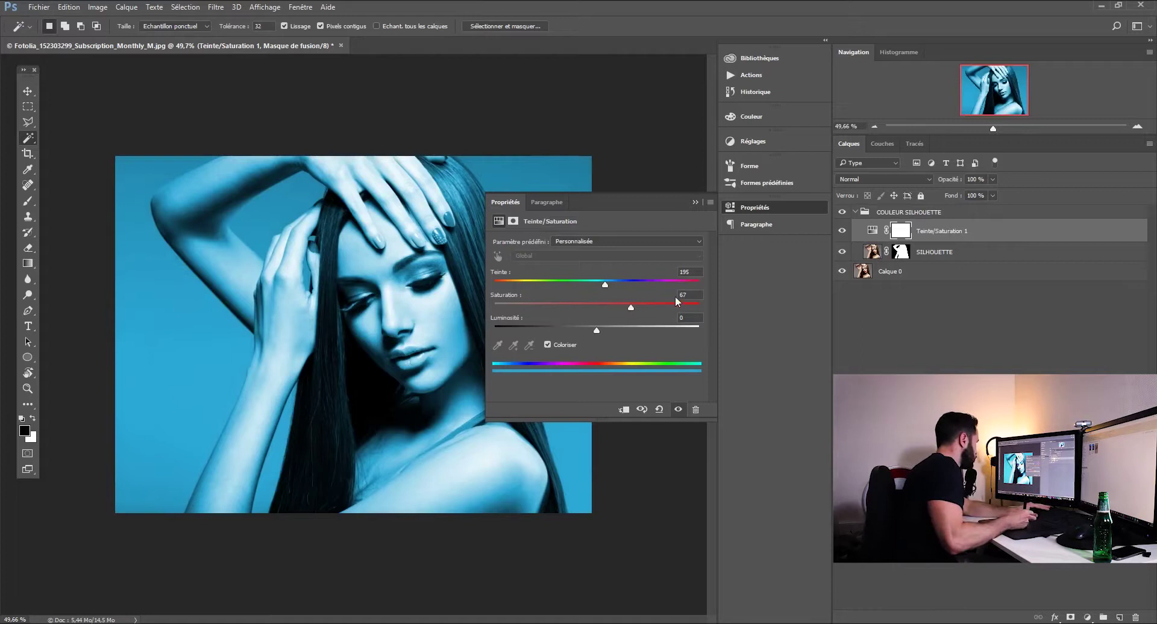
left_click_drag(688, 296, 626, 305)
type("50")
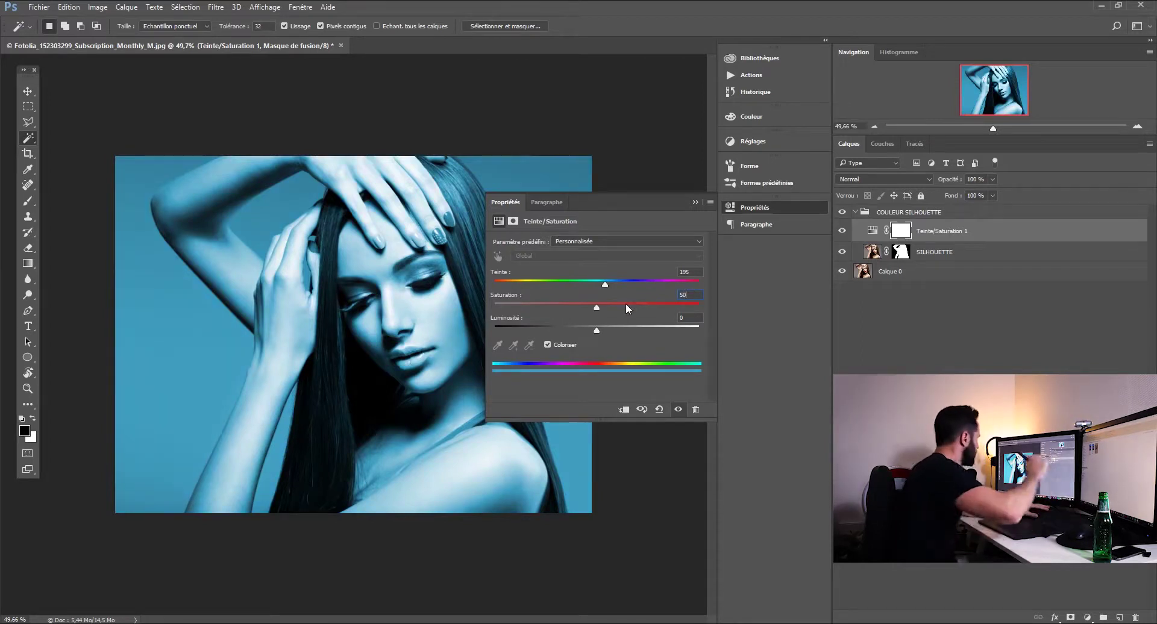
left_click(694, 202)
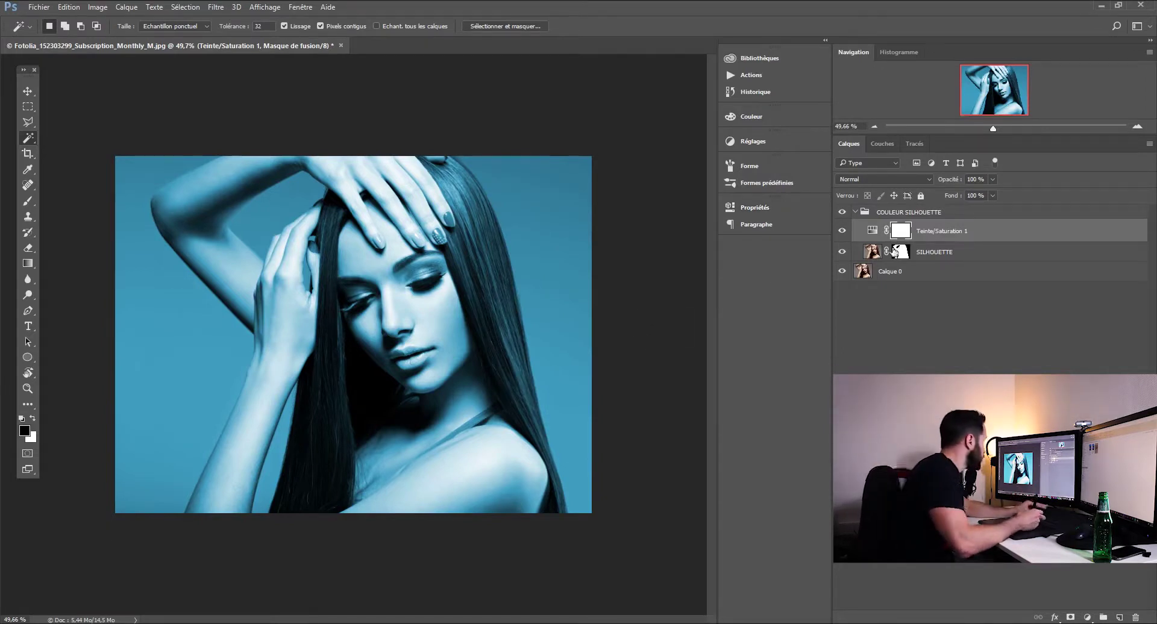
right_click(964, 236)
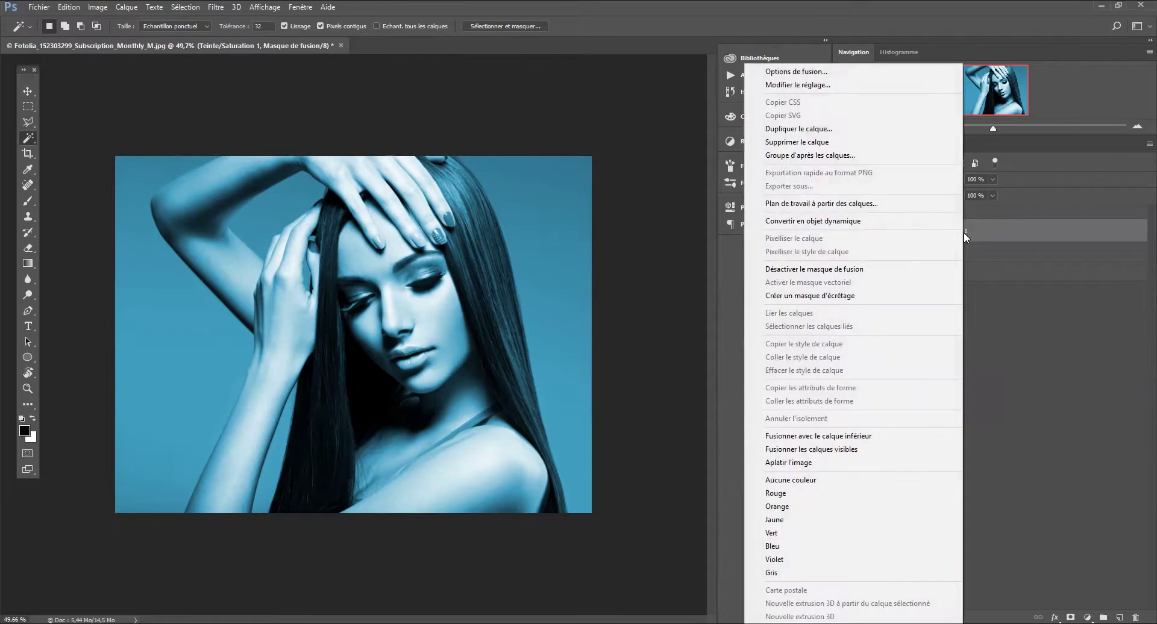
left_click(886, 295)
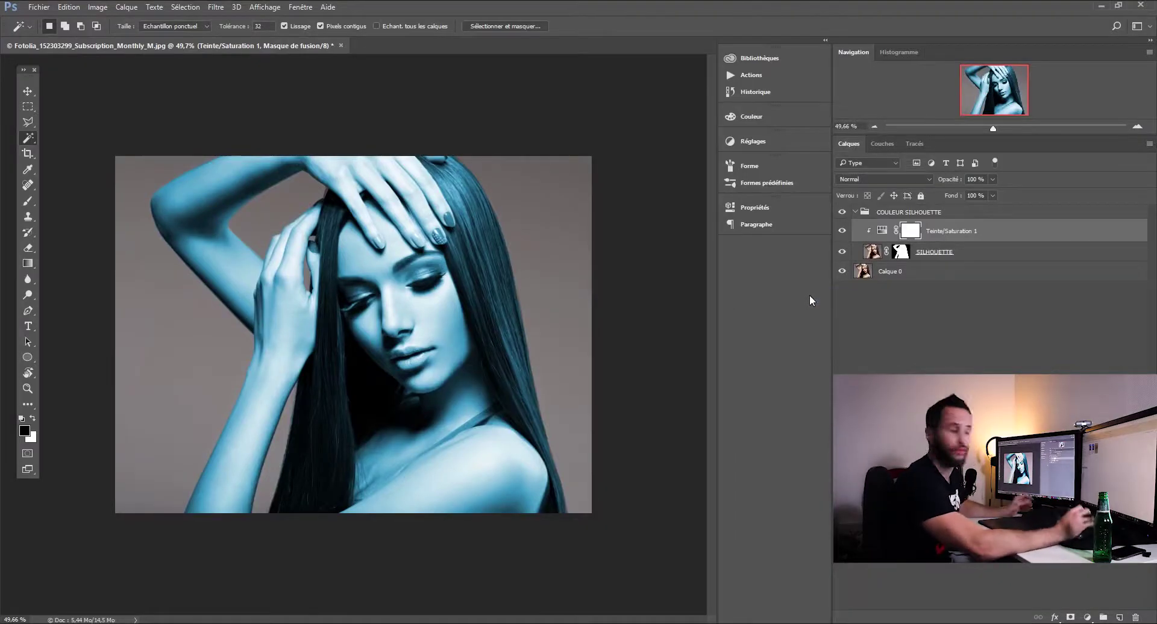
- Display the SILHOUETTE layer mask alone, reduce its density to 55%, and return to the image view
left_click(900, 252, "alt")
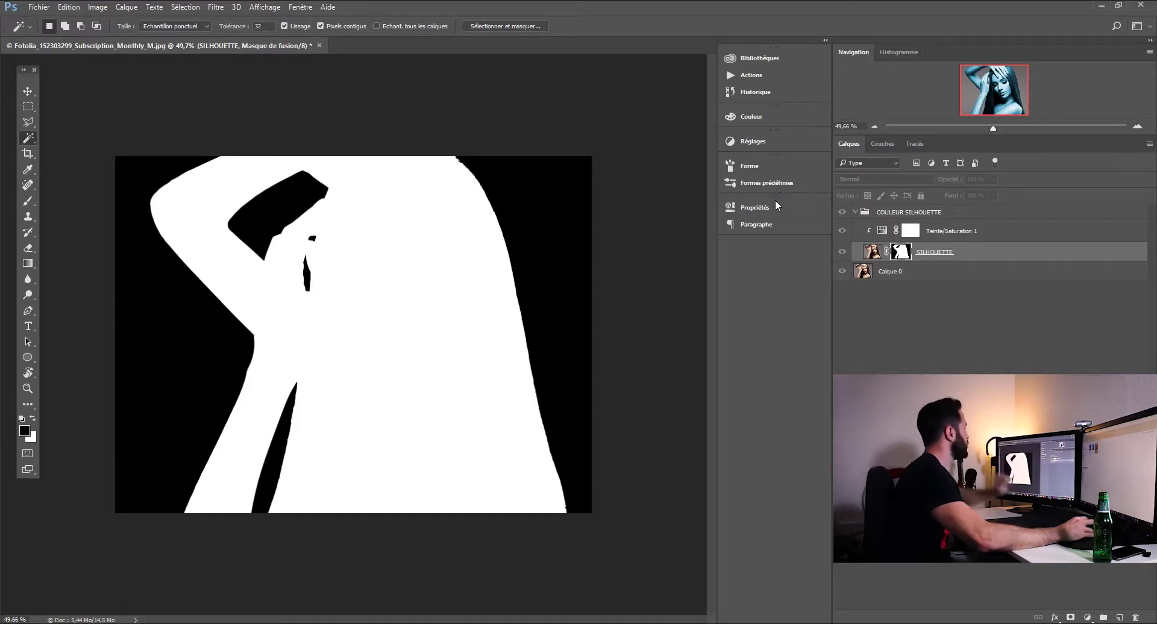
left_click(758, 208)
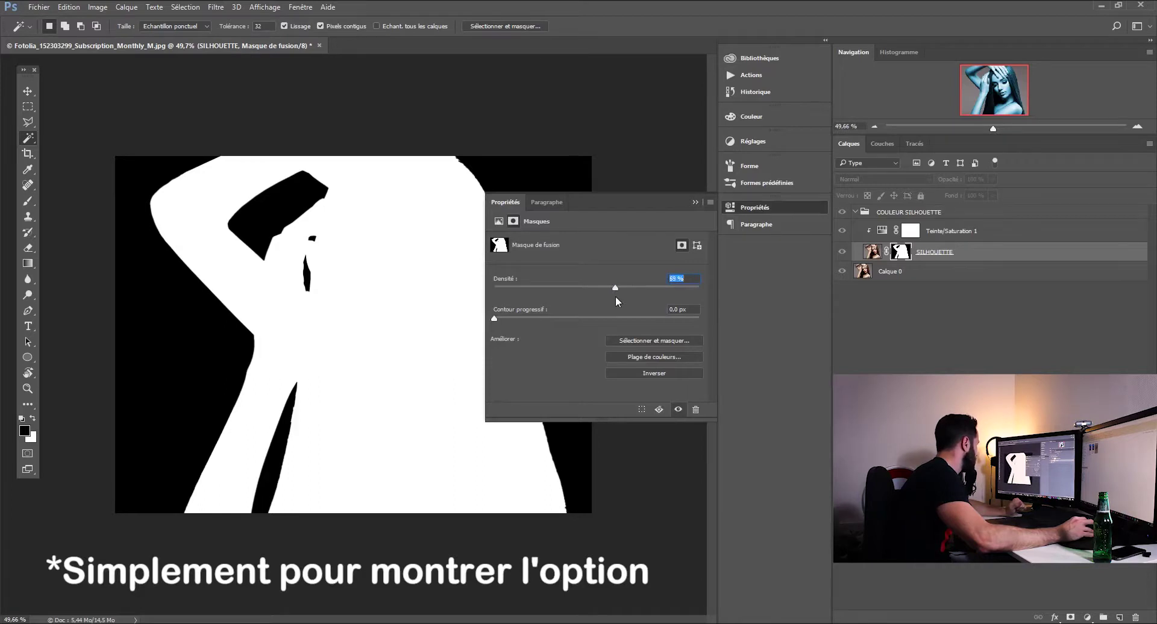
left_click_drag(615, 289, 607, 287)
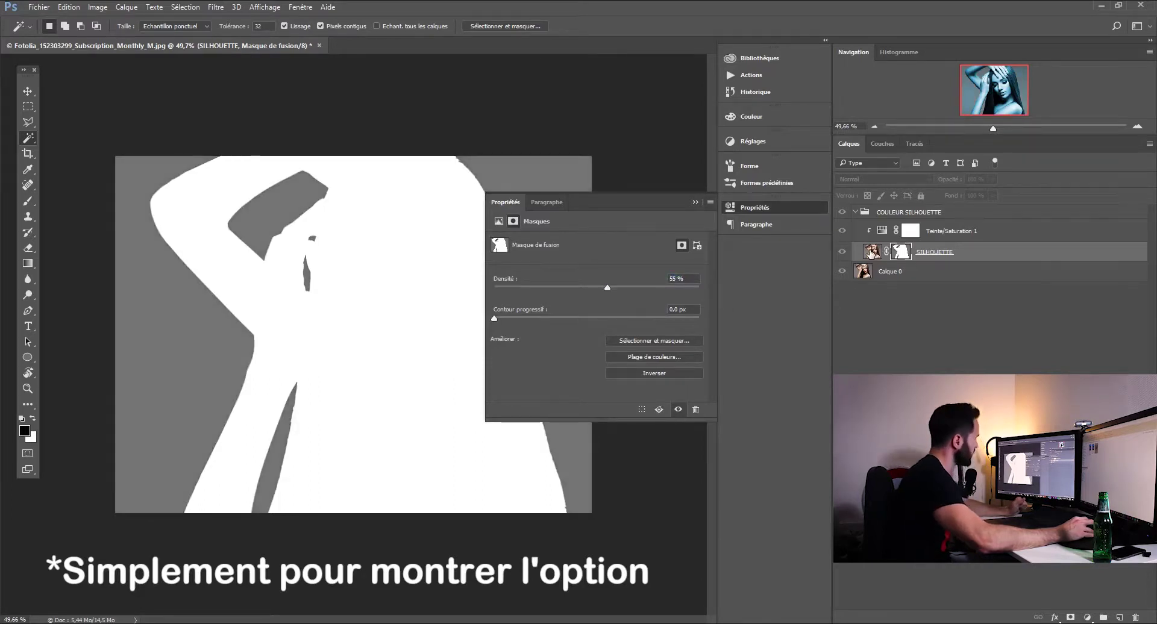
left_click(871, 252)
left_click(695, 203)
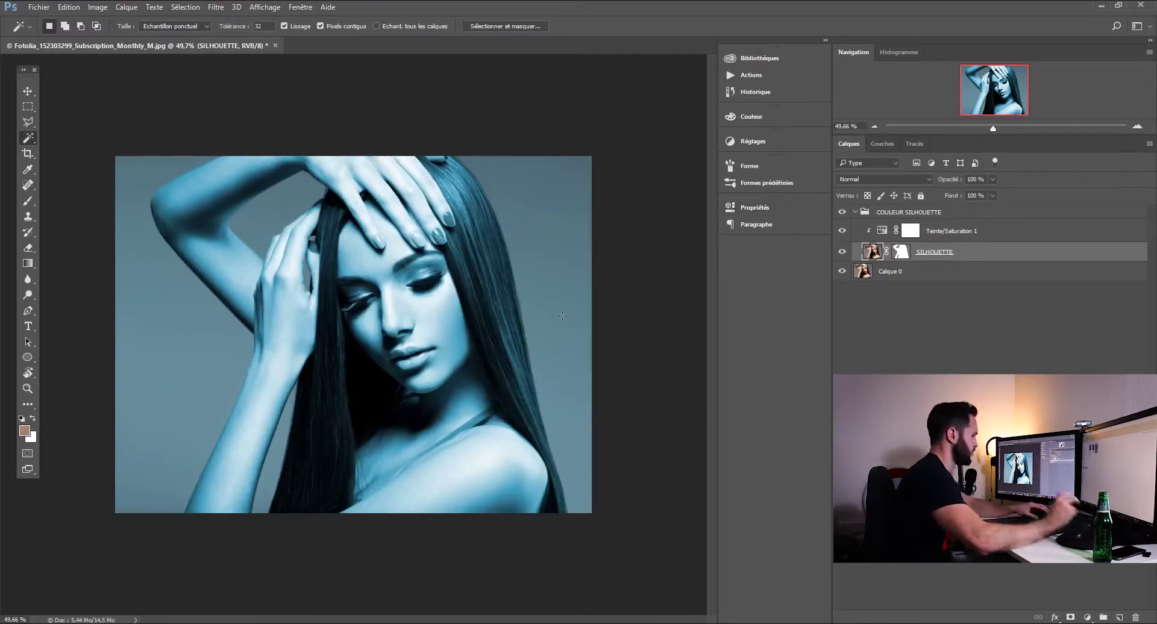
- Try Brush strokes directly on the SILHOUETTE layer's image, between the forearm and the hair, and undo them
key("l")
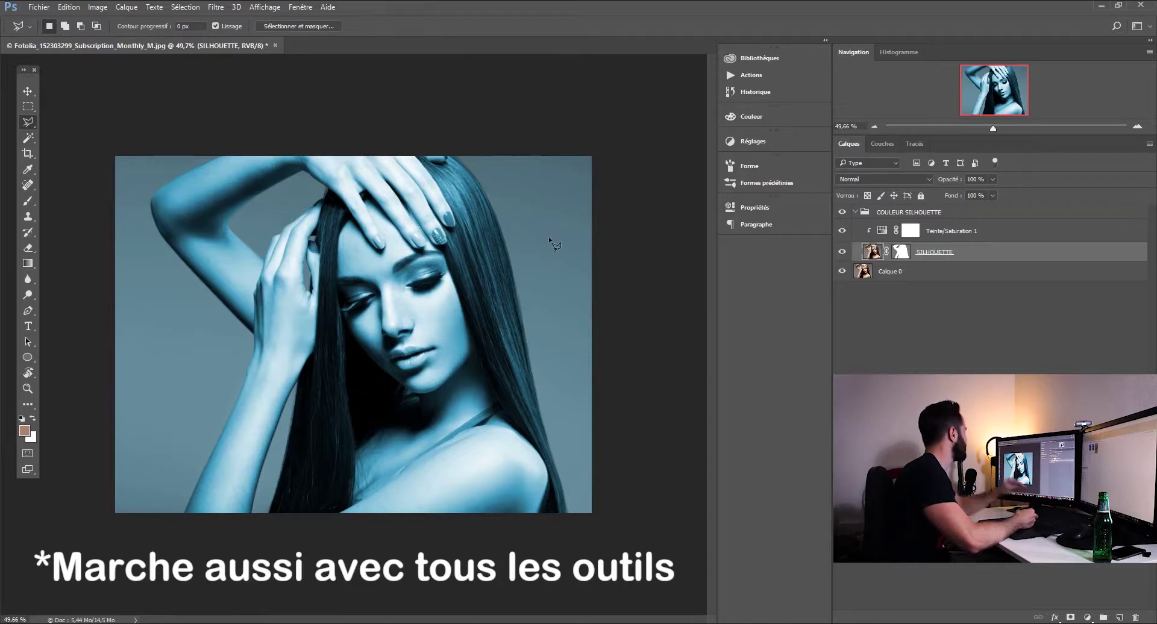
left_click_drag(993, 128, 998, 138)
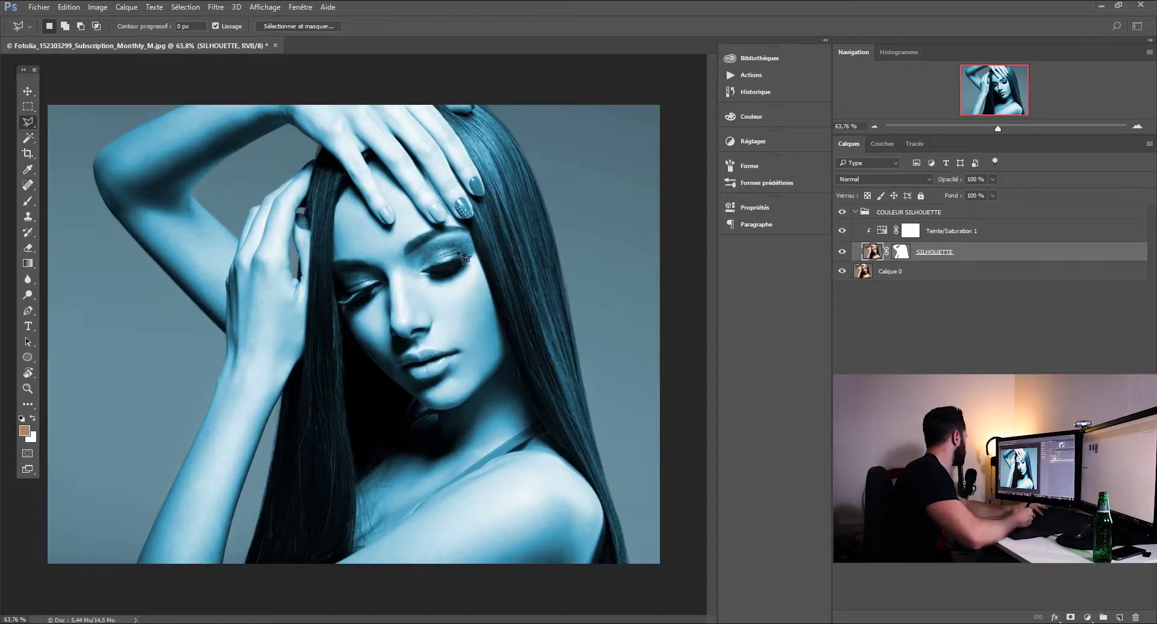
key("b")
mouse_move(454, 301)
left_mouse_down()
mouse_move(490, 300)
mouse_move(432, 312)
mouse_move(444, 5)
mouse_move(429, 54)
left_mouse_up()
left_click_drag(274, 437, 285, 515)
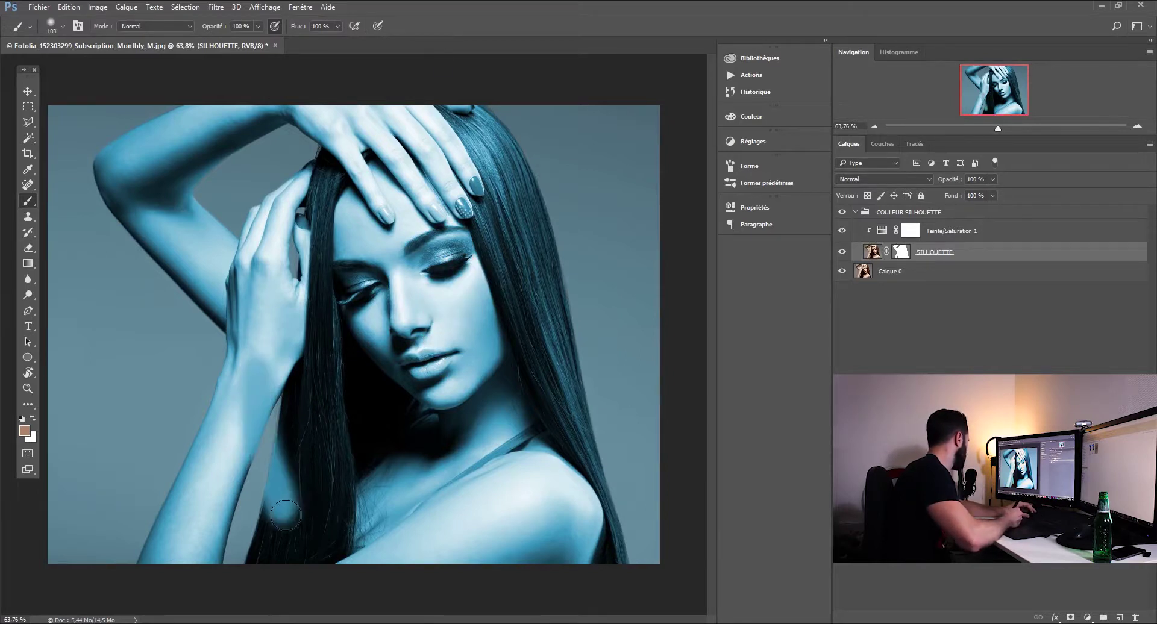
key("ctrl+z")
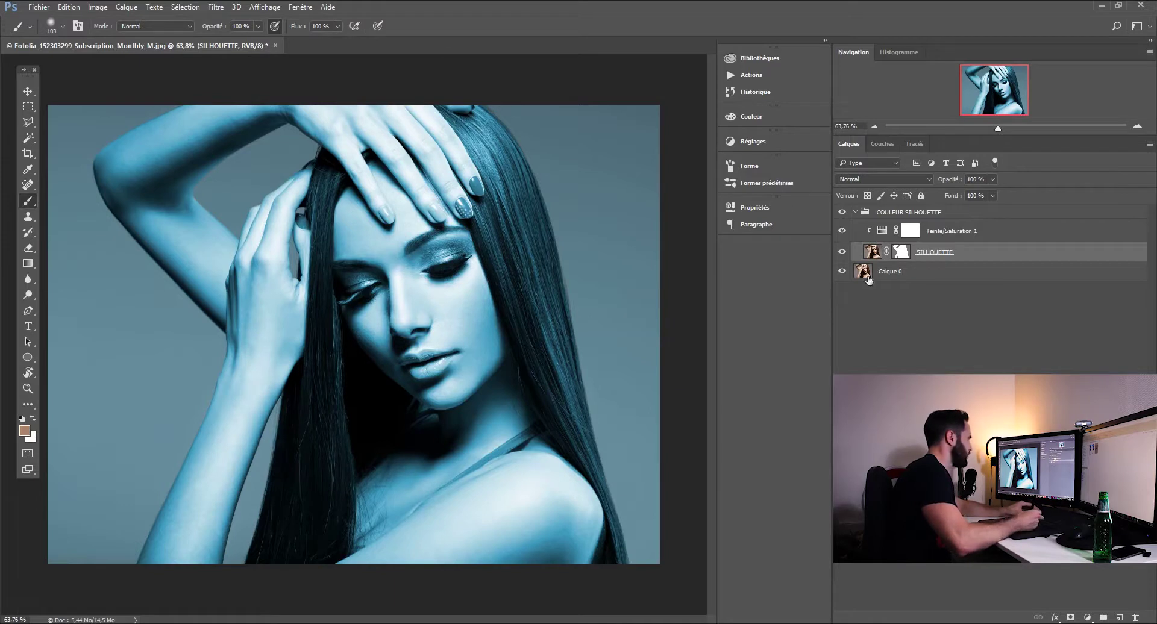
- Paint black on the SILHOUETTE layer mask over the nose, mouth and chin with the soft 103 px brush
left_click(901, 252)
key("d")
left_click_drag(410, 313, 441, 393)
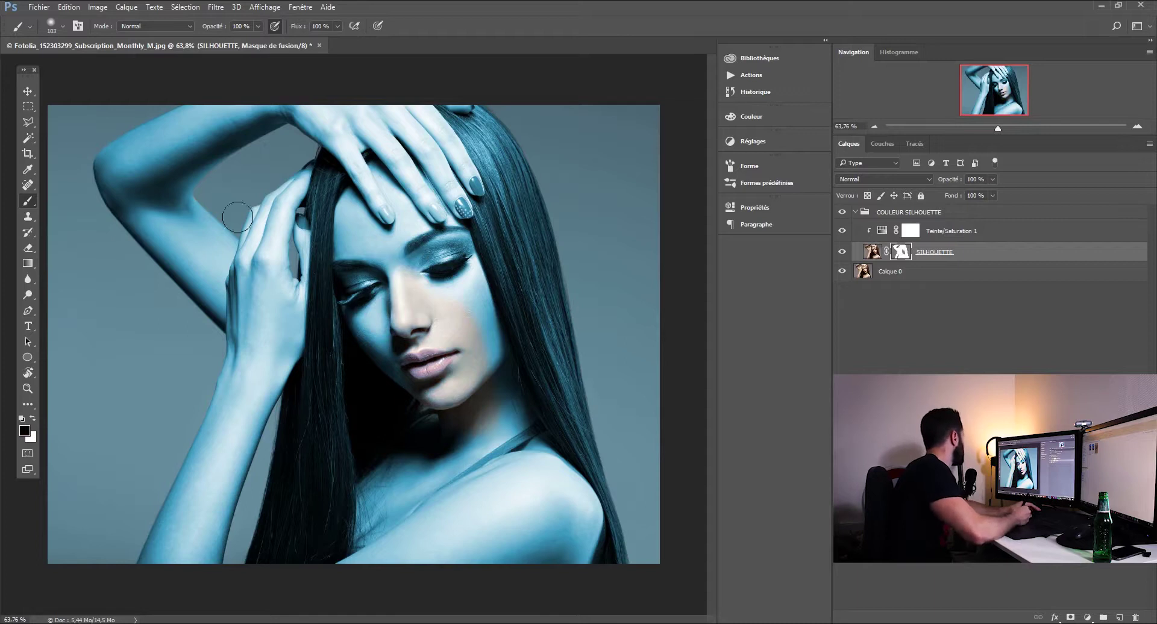
- Set the brush hardness to 100% and paint black on the mask over more of the face, the neck, chest and shoulder
left_click(62, 26)
left_click_drag(68, 92, 84, 92)
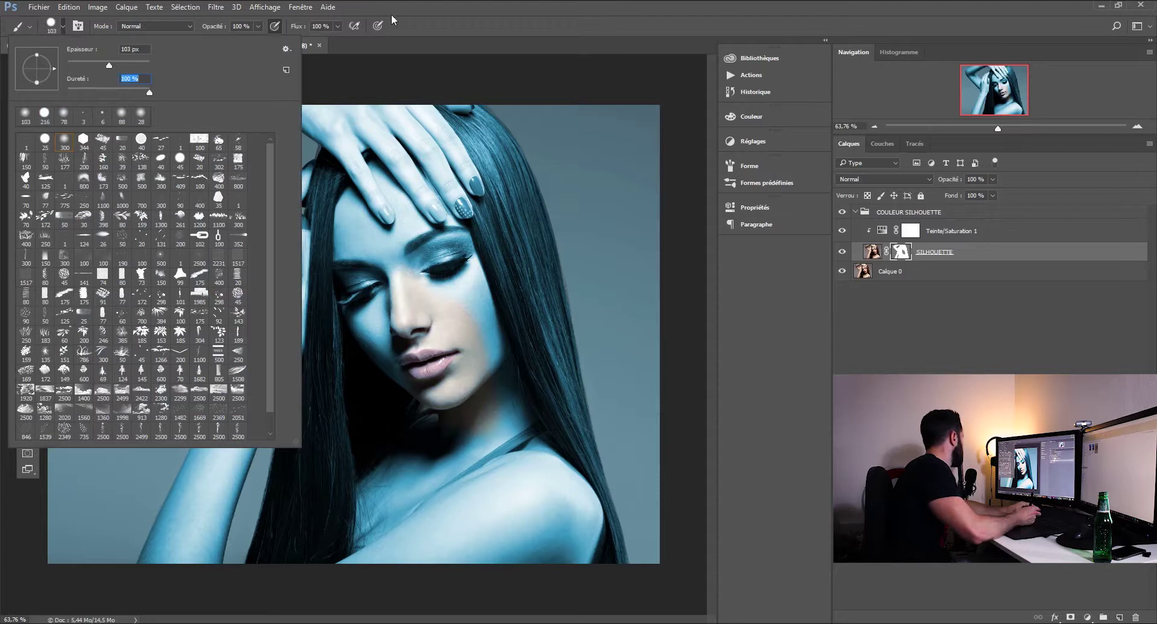
left_click(424, 9)
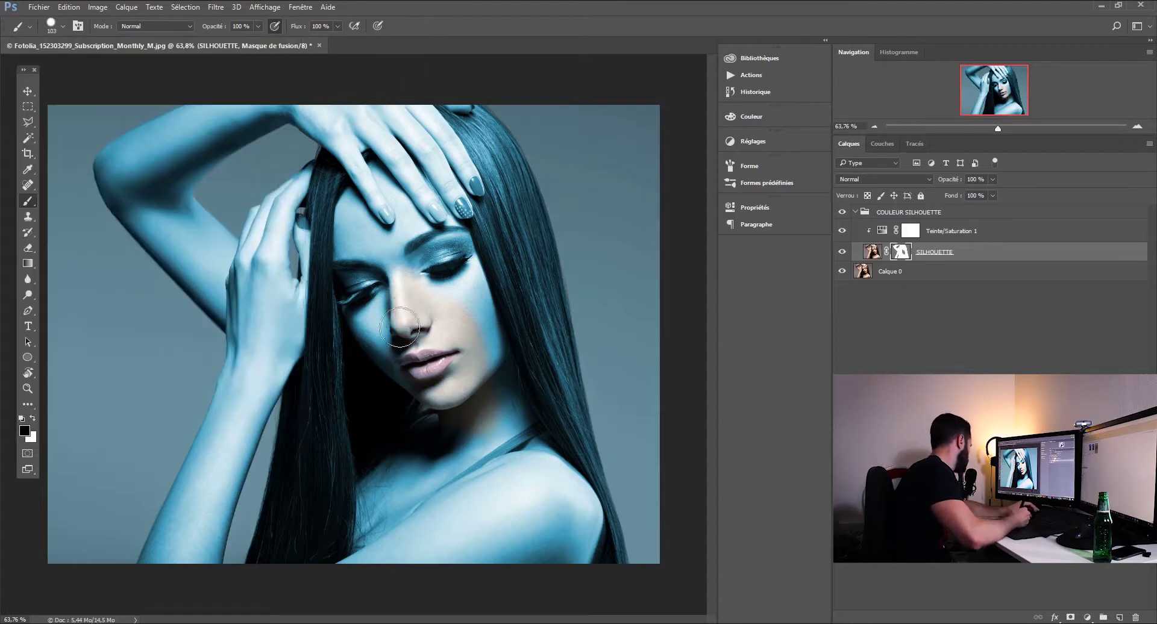
left_click_drag(391, 338, 377, 312)
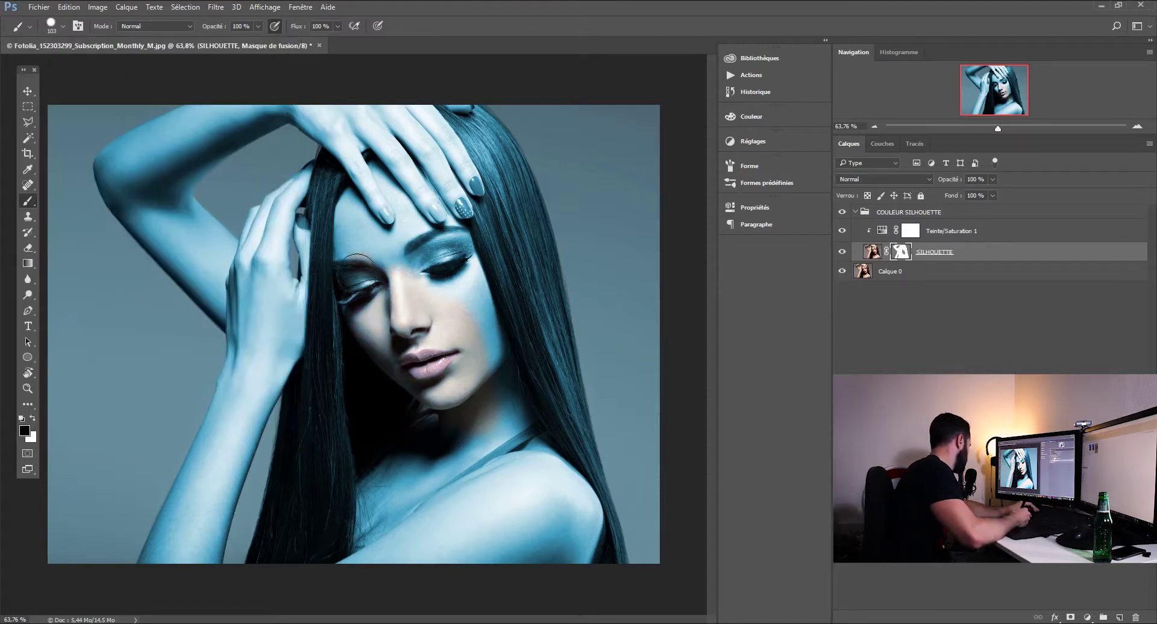
mouse_move(388, 478)
left_mouse_down()
mouse_move(403, 501)
mouse_move(392, 482)
mouse_move(383, 494)
mouse_move(400, 568)
mouse_move(420, 490)
mouse_move(440, 486)
mouse_move(493, 544)
mouse_move(497, 486)
mouse_move(495, 508)
mouse_move(450, 408)
mouse_move(452, 445)
mouse_move(499, 491)
mouse_move(493, 432)
mouse_move(468, 389)
mouse_move(478, 395)
mouse_move(455, 279)
mouse_move(442, 292)
mouse_move(396, 262)
mouse_move(371, 278)
mouse_move(358, 238)
left_mouse_up()
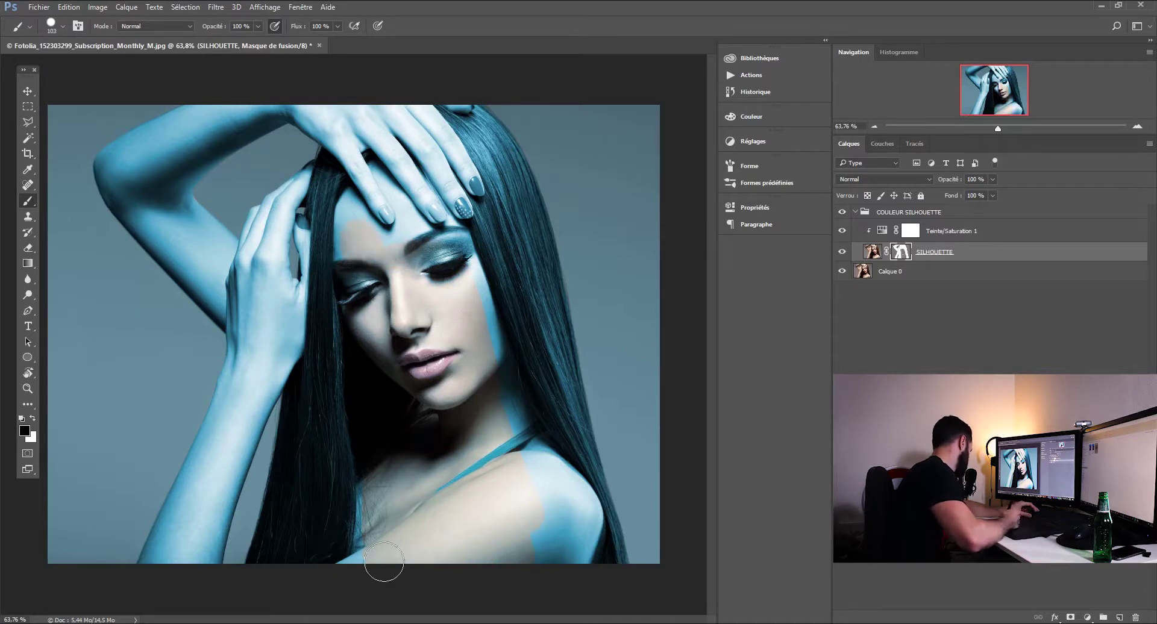
left_click_drag(361, 574, 373, 522)
mouse_move(499, 552)
left_mouse_down()
mouse_move(542, 527)
mouse_move(563, 530)
left_mouse_up()
- Raise the SILHOUETTE mask's density to full and paint black over the remaining blue on the shoulder, neck and edge of the face
left_click(789, 211)
left_click_drag(608, 288, 715, 239)
left_click(695, 203)
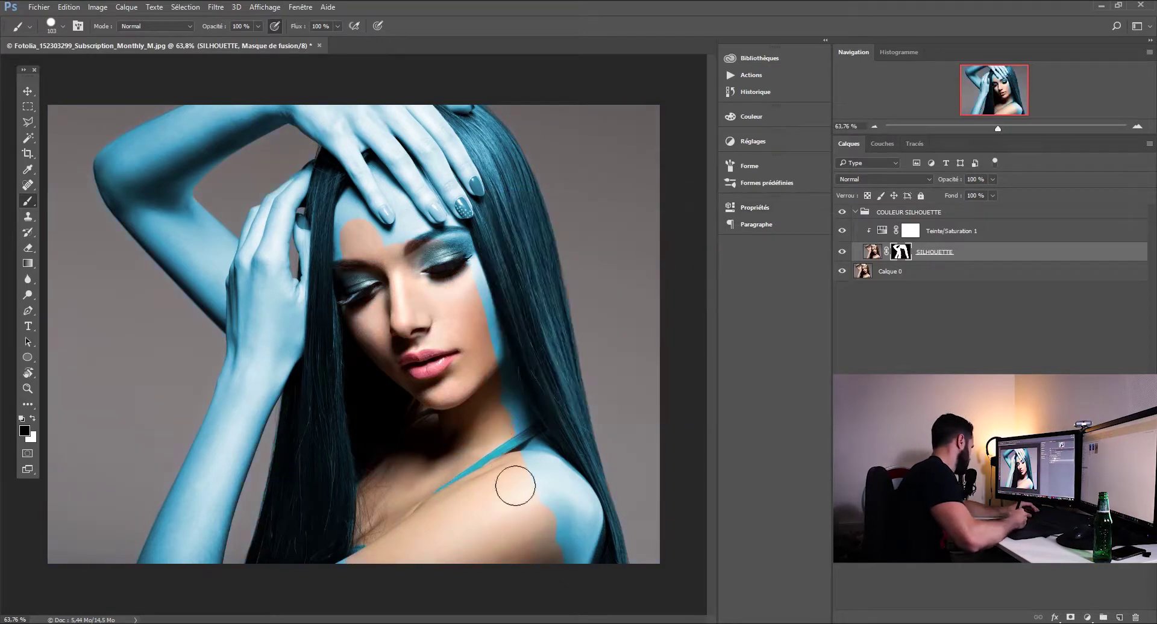
mouse_move(525, 460)
left_mouse_down()
mouse_move(547, 492)
mouse_move(539, 554)
mouse_move(551, 513)
mouse_move(569, 570)
mouse_move(580, 537)
mouse_move(564, 484)
mouse_move(514, 424)
left_mouse_up()
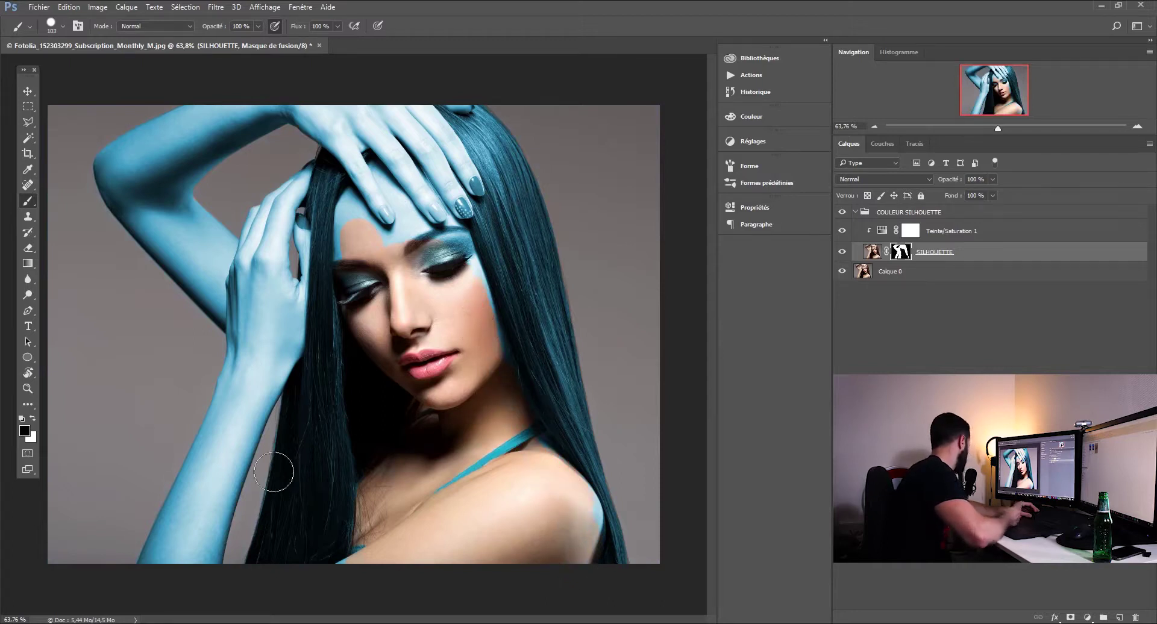
left_click_drag(354, 227, 356, 252)
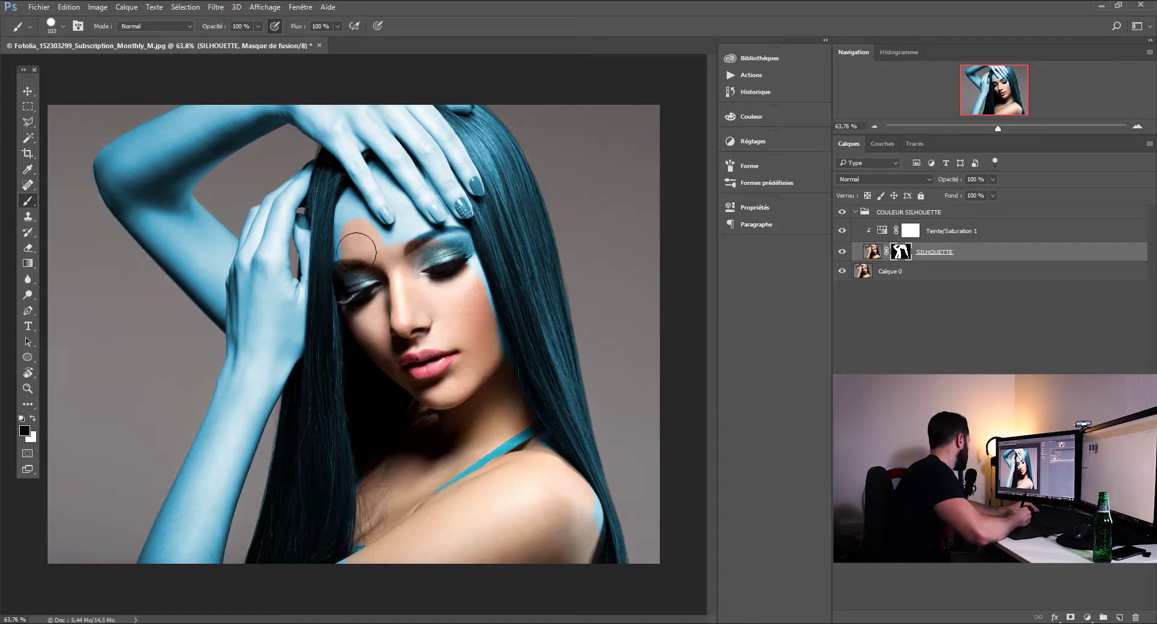
- Try a white brush stroke on the mask across the chest and shoulder, undo it, and return to black as the foreground colour
key("x")
mouse_move(422, 451)
left_mouse_down()
mouse_move(470, 532)
mouse_move(555, 573)
mouse_move(539, 560)
left_mouse_up()
key("ctrl+z")
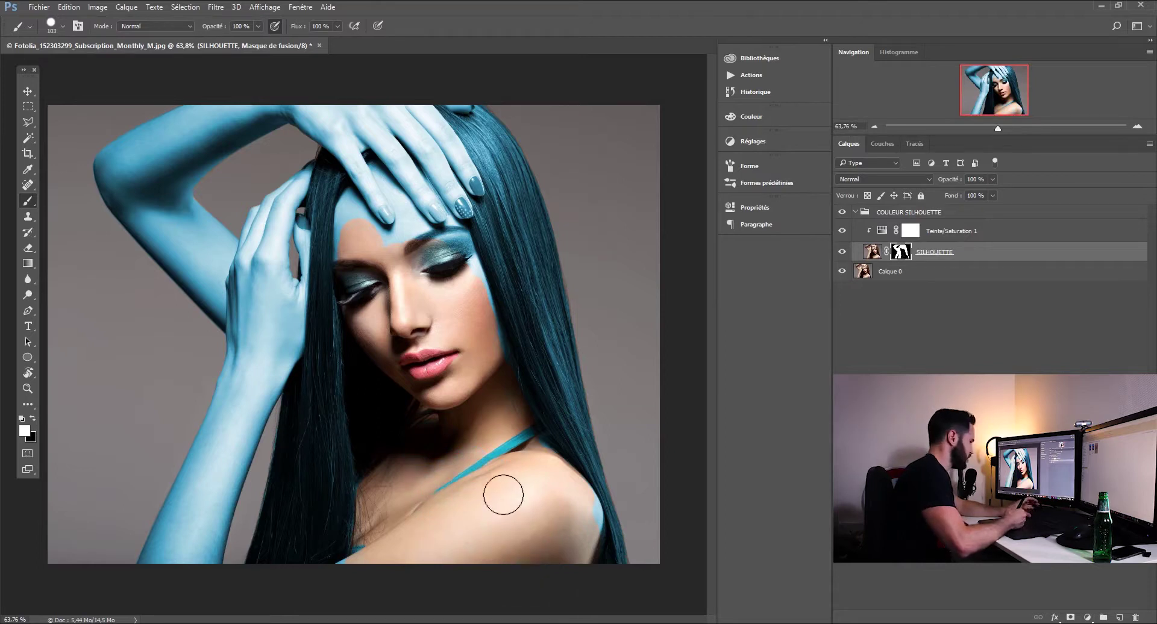
key("x")
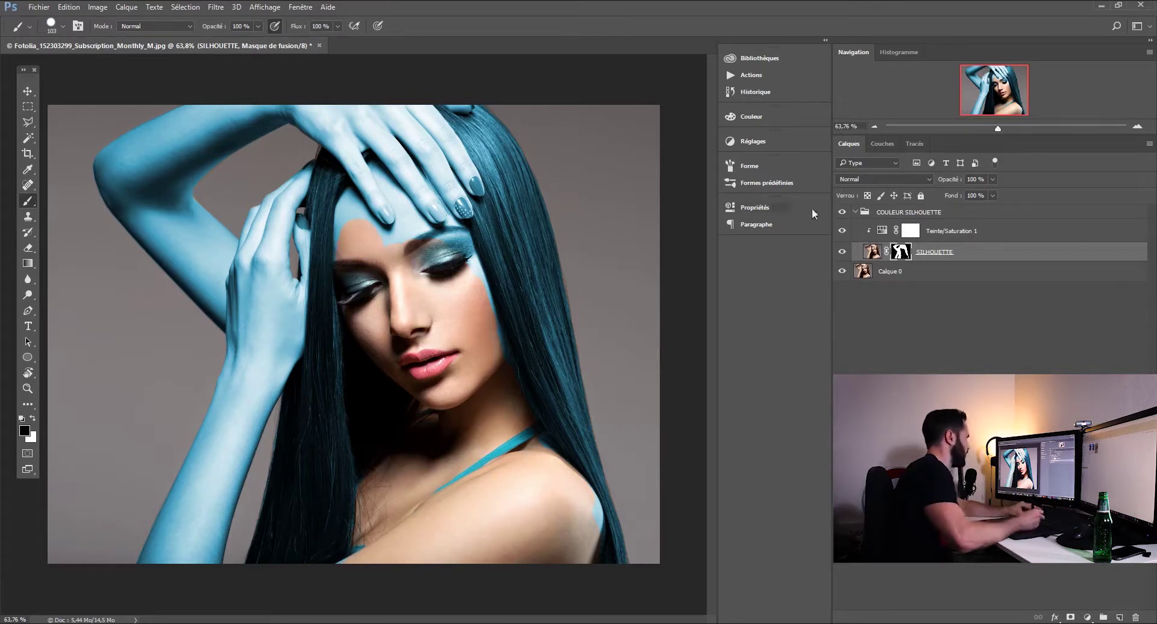
- Paint black on the SILHOUETTE mask over the blue forearms, wrist, elbow and upper part of the hand on the head
mouse_move(201, 480)
left_mouse_down()
mouse_move(200, 516)
mouse_move(235, 413)
mouse_move(171, 572)
mouse_move(197, 521)
mouse_move(196, 558)
mouse_move(188, 567)
mouse_move(175, 542)
mouse_move(189, 512)
left_mouse_up()
left_click_drag(248, 339, 253, 359)
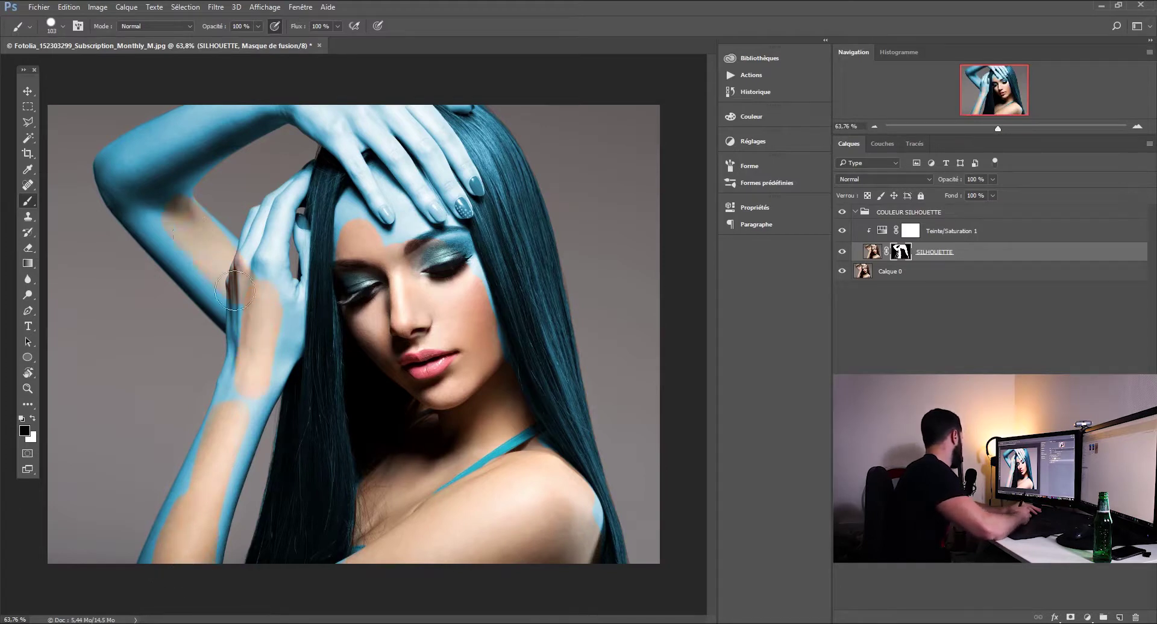
mouse_move(307, 109)
left_mouse_down()
mouse_move(328, 98)
mouse_move(392, 103)
mouse_move(338, 103)
mouse_move(443, 127)
left_mouse_up()
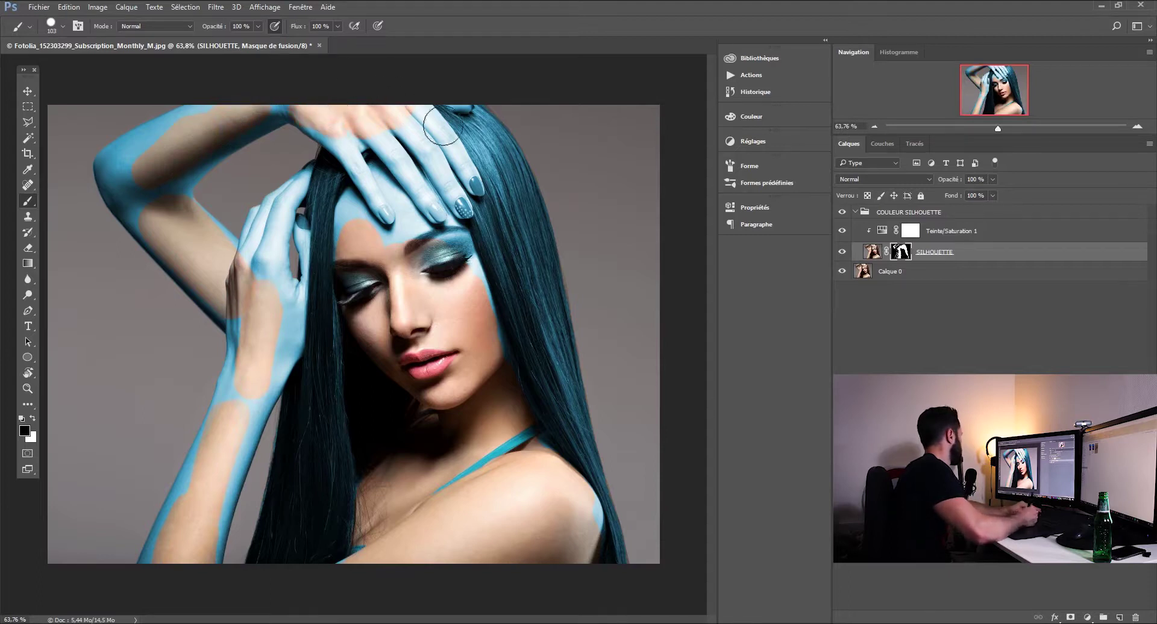
mouse_move(175, 171)
left_mouse_down()
mouse_move(133, 176)
mouse_move(129, 187)
mouse_move(153, 220)
mouse_move(131, 175)
left_mouse_up()
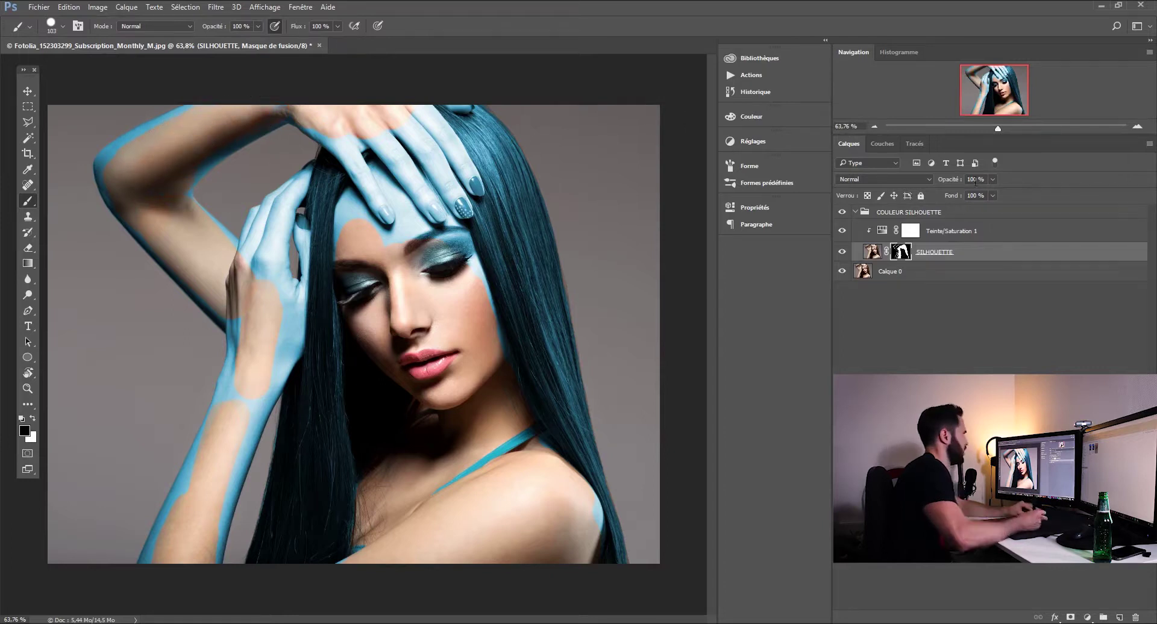
- Paint black on the mask over the blue edges left around the elbow and along both arms
left_click_drag(998, 128, 1030, 128)
left_click_drag(1001, 89, 979, 78)
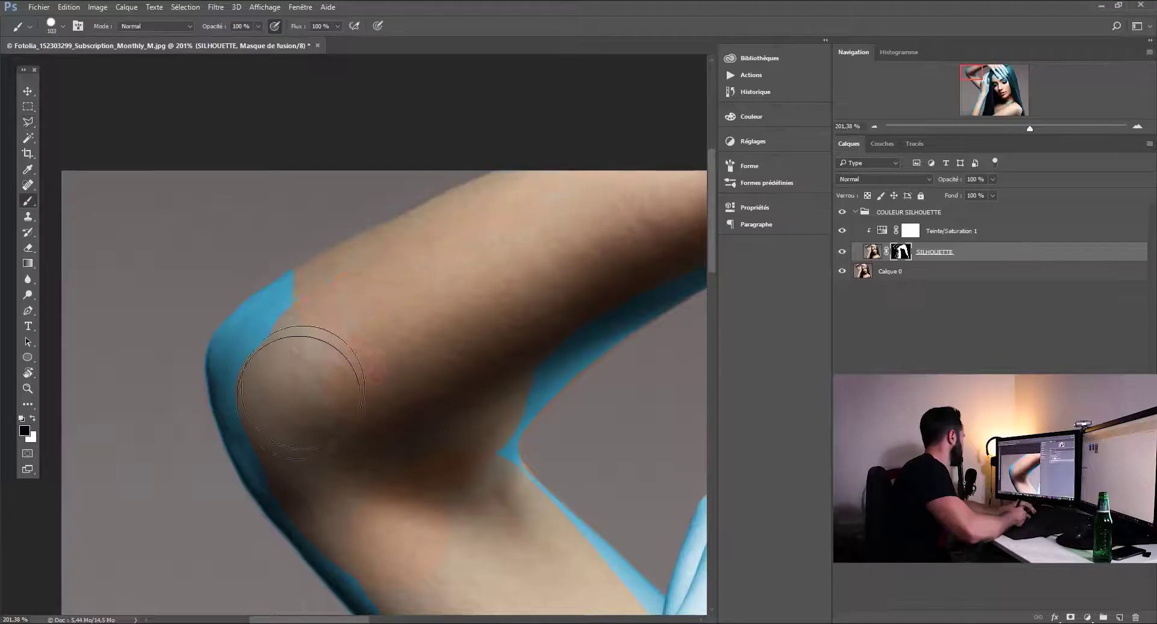
left_click_drag(302, 391, 259, 446)
left_click_drag(603, 361, 283, 372)
left_click_drag(325, 434, 506, 193)
left_click_drag(90, 102, 385, 482)
left_click_drag(422, 512, 338, 210)
left_click_drag(338, 451, 385, 180)
mouse_move(312, 496)
left_mouse_down()
mouse_move(443, 443)
mouse_move(569, 163)
left_mouse_up()
left_click_drag(481, 181, 367, 448)
left_click_drag(476, 223, 359, 490)
- Reduce the brush size and paint black on the mask along the narrow blue edges of the fingers of the lower hand
key("bracketleft")
key("bracketleft")
key("bracketleft")
key("bracketleft")
key("bracketleft")
key("bracketleft")
key("bracketleft")
key("bracketleft")
key("bracketleft")
mouse_move(444, 228)
left_mouse_down()
mouse_move(405, 352)
mouse_move(395, 577)
left_mouse_up()
mouse_move(371, 284)
left_mouse_down()
mouse_move(409, 388)
mouse_move(463, 196)
left_mouse_up()
left_click_drag(456, 368, 443, 231)
mouse_move(436, 240)
left_mouse_down()
mouse_move(443, 228)
mouse_move(451, 313)
left_mouse_up()
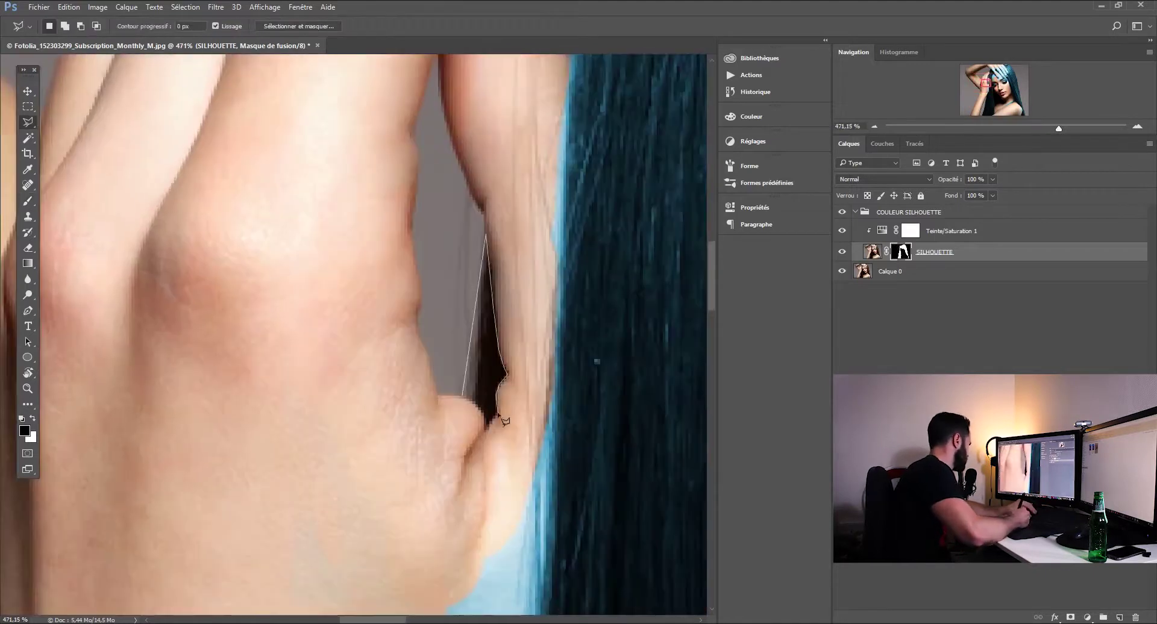
- Outline the dark gap between the fingers of the lower hand, paint it white, and touch up the hand's edge with black
double_click(505, 420)
key("b")
key("x")
left_click_drag(522, 214, 514, 307)
left_click_drag(548, 385, 482, 255)
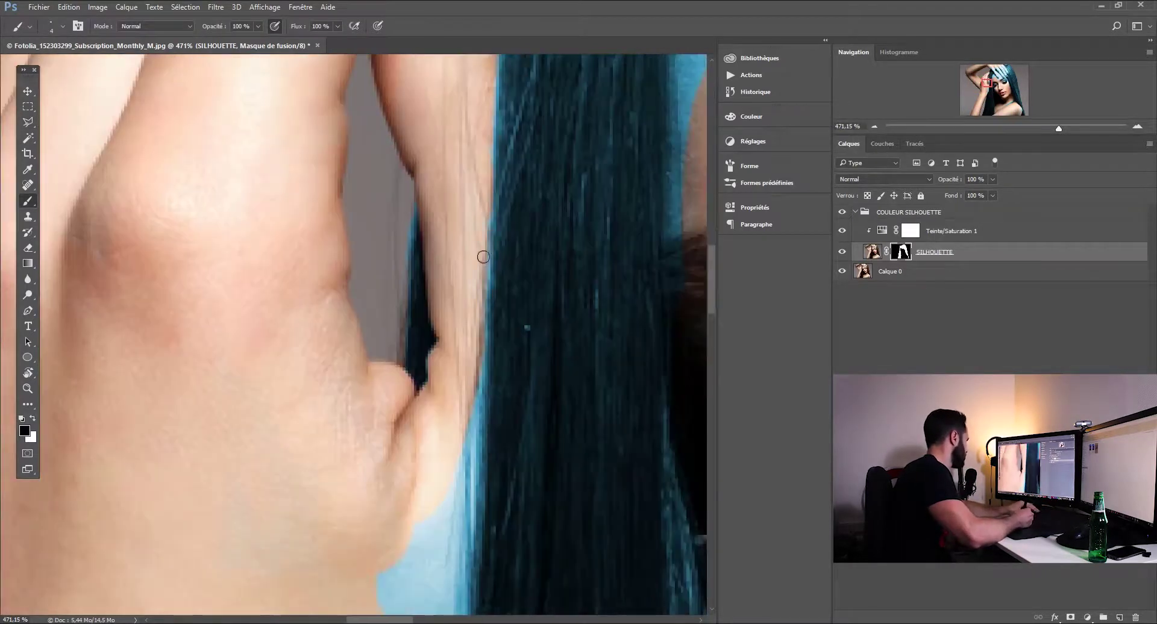
left_click_drag(500, 424, 493, 219)
- Select the blue strip between the lower hand's edge and the hair with the Polygonal Lasso, fill it with black, and deselect
key("l")
left_click(444, 322)
left_click(436, 474)
mouse_move(442, 527)
left_mouse_down()
mouse_move(442, 316)
mouse_move(552, 108)
left_mouse_up()
left_click(432, 505)
left_click(245, 532)
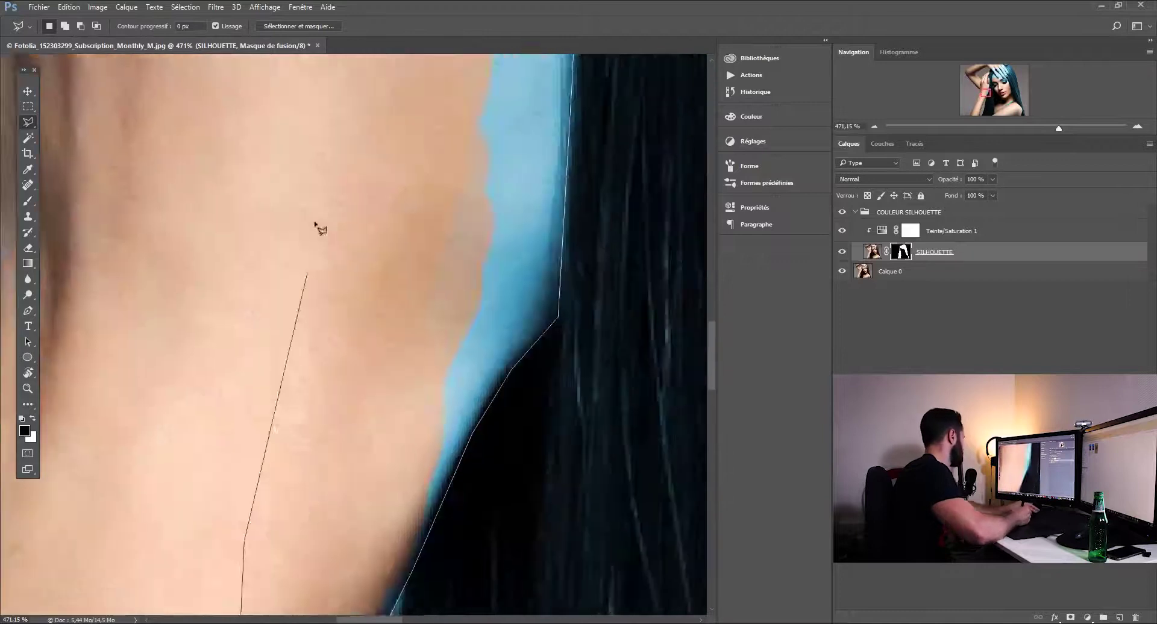
double_click(426, 290)
key("alt+BackSpace")
key("ctrl+d")
- Begin a Polygonal Lasso outline around the hand resting on the head
left_click_drag(1058, 128, 1012, 128)
left_click_drag(488, 262, 497, 313)
left_click(426, 106)
left_click(385, 98)
mouse_move(385, 99)
left_mouse_down()
mouse_move(312, 207)
mouse_move(463, 95)
left_mouse_up()
left_click(312, 186)
left_click(530, 90)
left_click(620, 134)
scroll(622, 154, "up", 3)
scroll(622, 154, "up", 4)
left_click(368, 309)
left_click(301, 270)
left_click(264, 218)
left_click(362, 111)
- Continue the lasso outline down the outermost finger, around its nail and back up its inner edge
left_click_drag(578, 385, 459, 261)
left_click(502, 325)
left_click_drag(542, 396, 485, 276)
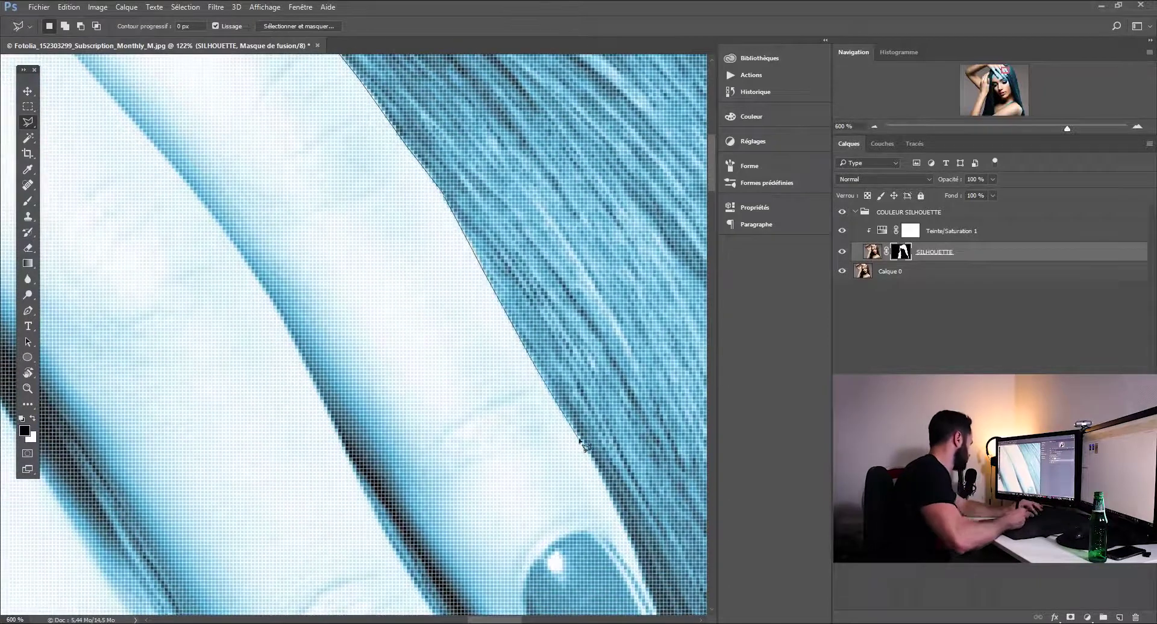
left_click(579, 441)
left_click_drag(580, 442, 454, 286)
left_click(484, 338)
left_click(512, 406)
left_click(532, 465)
left_click(394, 530)
left_click_drag(394, 529, 539, 561)
left_click(362, 321)
left_click(424, 450)
- Extend the lasso outline around the finger with the dotted nail
left_click_drag(451, 483, 407, 289)
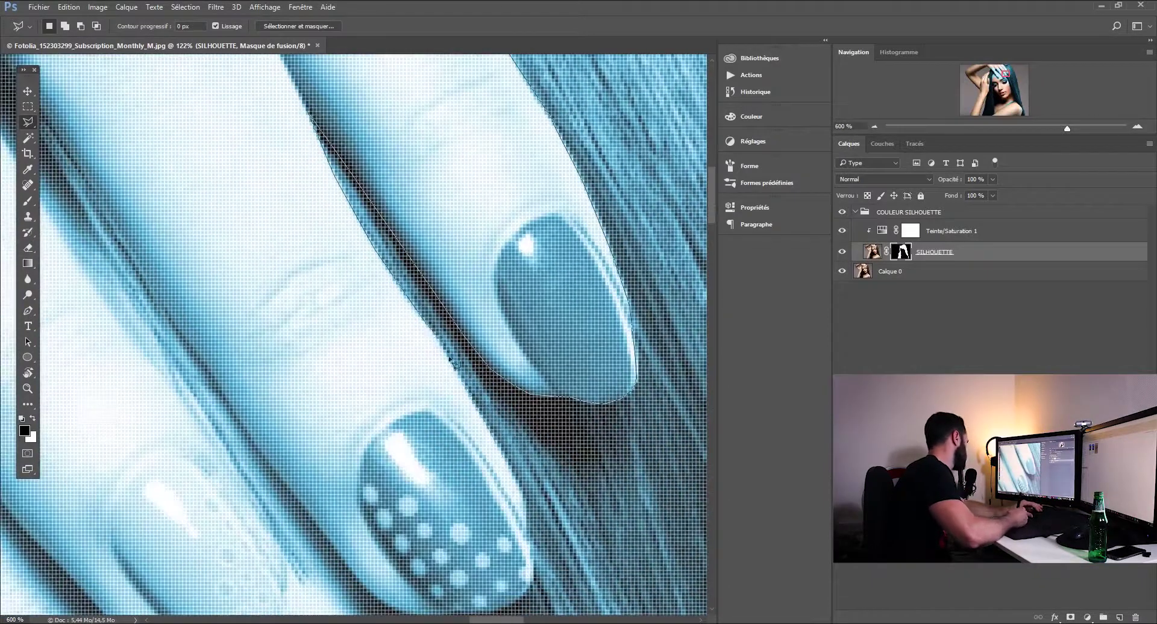
left_click(471, 379)
left_click(521, 488)
left_click_drag(526, 535, 447, 378)
left_click_drag(339, 465, 513, 517)
left_click(397, 392)
left_click_drag(301, 265, 443, 407)
- Carry the lasso outline through the next gap, down the third finger and around its pale nail
left_click(334, 236)
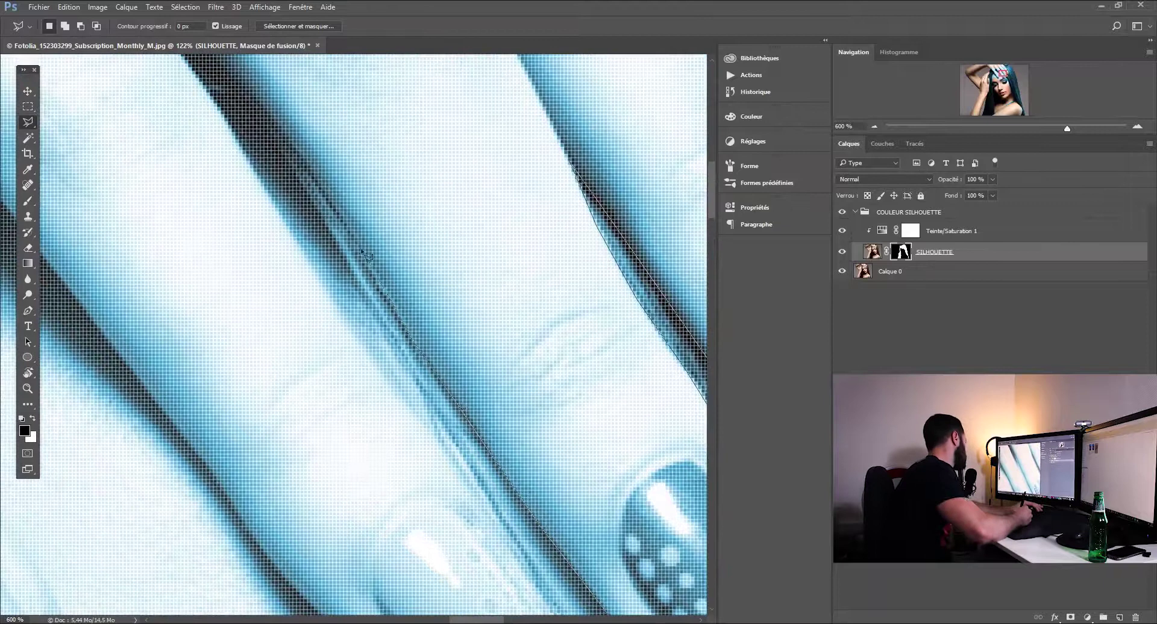
left_click_drag(243, 83, 584, 482)
left_click(356, 210)
left_click_drag(446, 362, 296, 123)
left_click(307, 140)
left_click(439, 344)
left_click_drag(482, 416, 406, 265)
left_click(477, 363)
left_click_drag(535, 472, 341, 189)
left_click(478, 392)
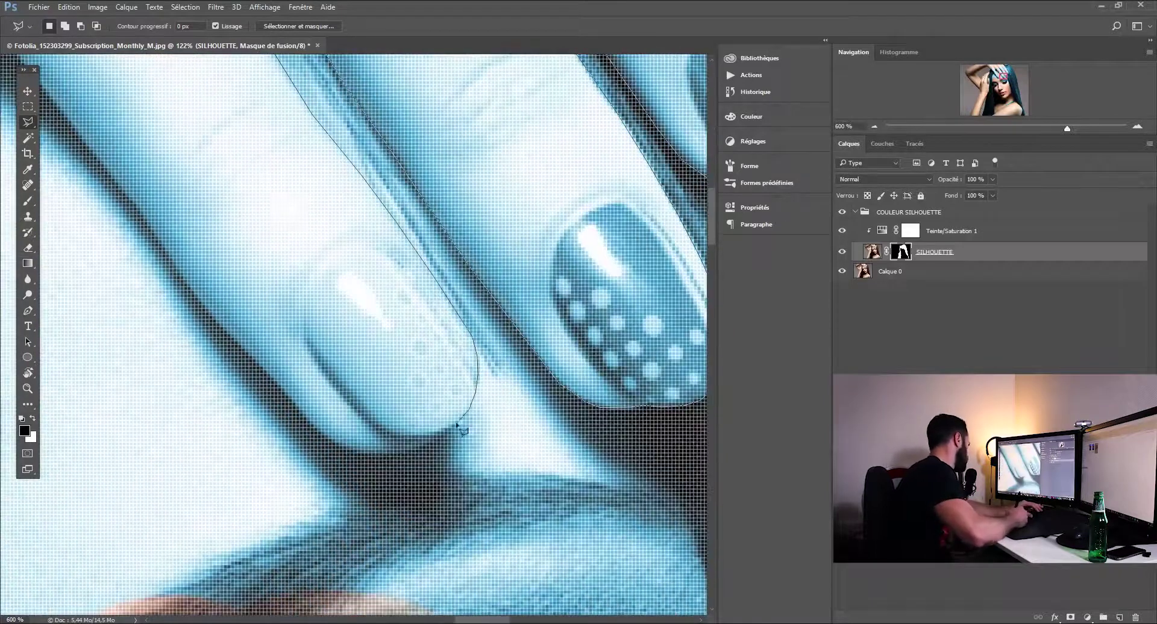
left_click_drag(302, 313, 494, 443)
left_click_drag(362, 391, 494, 476)
- Trace back up the third finger and around the remaining finger, completing the lasso outline of the hand
left_click(347, 274)
left_click(289, 183)
left_click_drag(271, 163, 488, 277)
left_click(202, 126)
left_click_drag(241, 223, 356, 186)
left_click(354, 189)
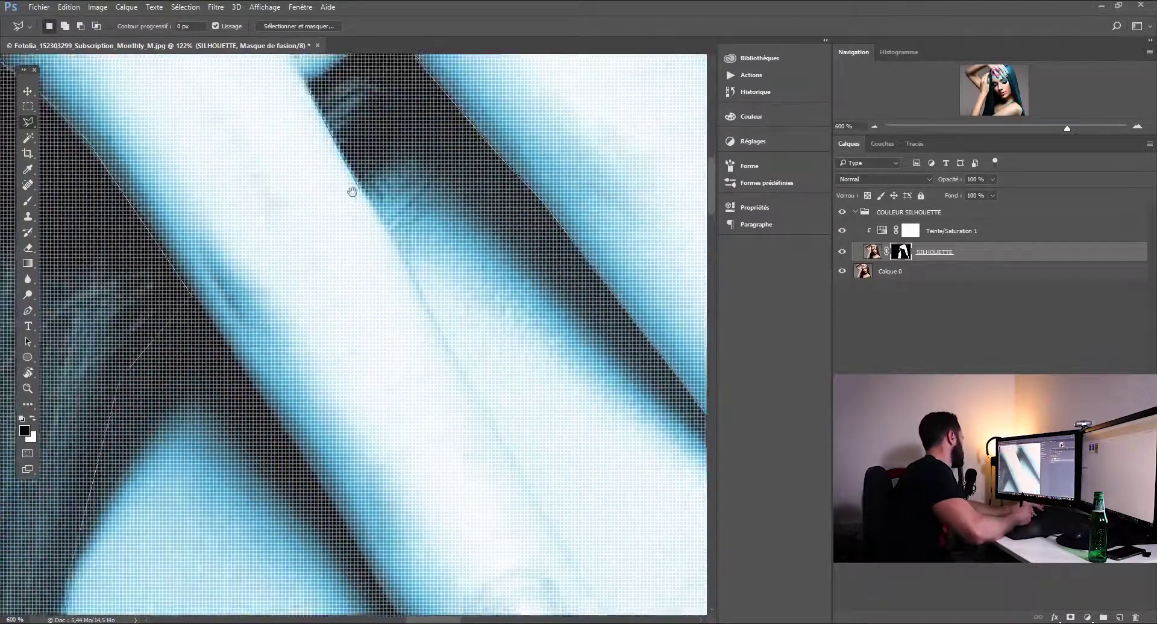
left_click(467, 354)
left_click_drag(518, 446, 367, 211)
left_click(433, 307)
left_click(354, 474)
left_click_drag(241, 313, 523, 495)
left_click(391, 302)
left_click_drag(361, 259, 513, 403)
left_click(476, 355)
- Paint black on the mask over the outlined hand with the brush and invert the selection
left_click_drag(1067, 128, 1016, 129)
key("b")
mouse_move(434, 354)
left_mouse_down()
mouse_move(512, 467)
mouse_move(398, 388)
left_mouse_up()
left_click(185, 7)
left_click(185, 7)
left_click(185, 8)
left_click(196, 57)
- Paint black on the mask over the remaining blue around the face, neck, shoulder and arms
mouse_move(483, 384)
left_mouse_down()
mouse_move(379, 439)
mouse_move(307, 349)
left_mouse_up()
left_click_drag(419, 384, 397, 254)
mouse_move(476, 322)
left_mouse_down()
mouse_move(464, 252)
mouse_move(380, 129)
left_mouse_up()
left_click_drag(422, 204, 473, 380)
left_click_drag(473, 380, 457, 217)
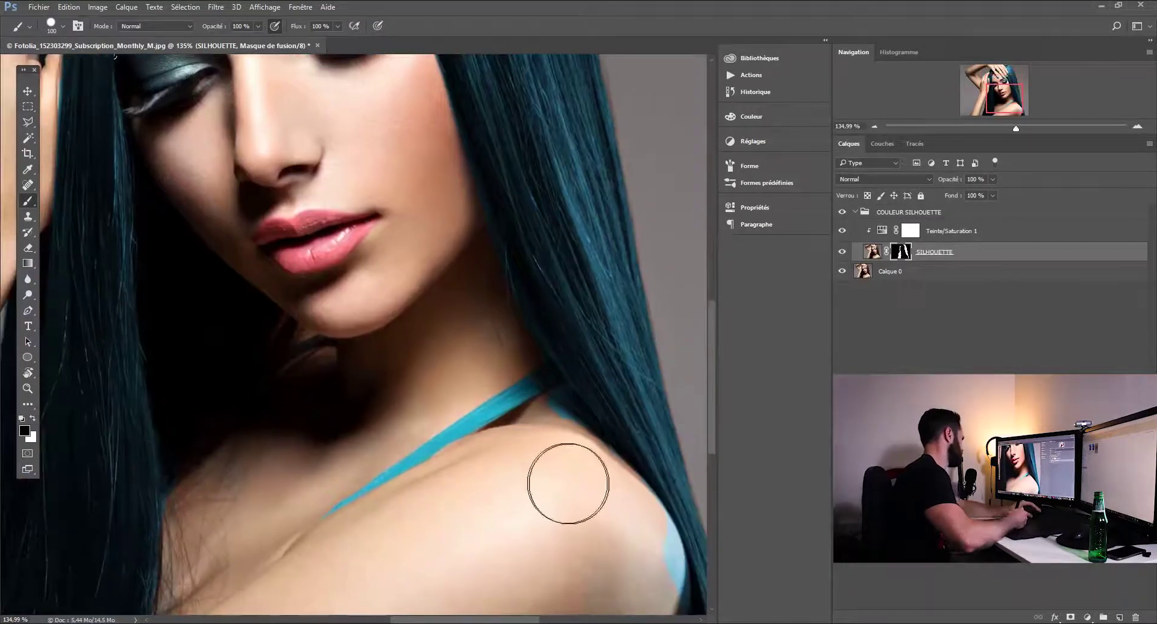
left_click_drag(515, 470, 416, 318)
left_click_drag(544, 405, 549, 450)
left_click_drag(184, 320, 367, 476)
left_click_drag(253, 151, 325, 429)
left_click_drag(299, 294, 259, 310)
left_click_drag(536, 180, 415, 389)
- Paint white on the mask with a 20 px brush to restore the blue hair along the neck and shoulder
key("x")
mouse_move(490, 225)
left_mouse_down()
mouse_move(480, 256)
mouse_move(433, 253)
mouse_move(505, 398)
left_mouse_up()
left_click_drag(505, 398, 407, 168)
left_click_drag(447, 412, 429, 208)
mouse_move(429, 208)
left_mouse_down()
mouse_move(463, 350)
mouse_move(423, 194)
left_mouse_up()
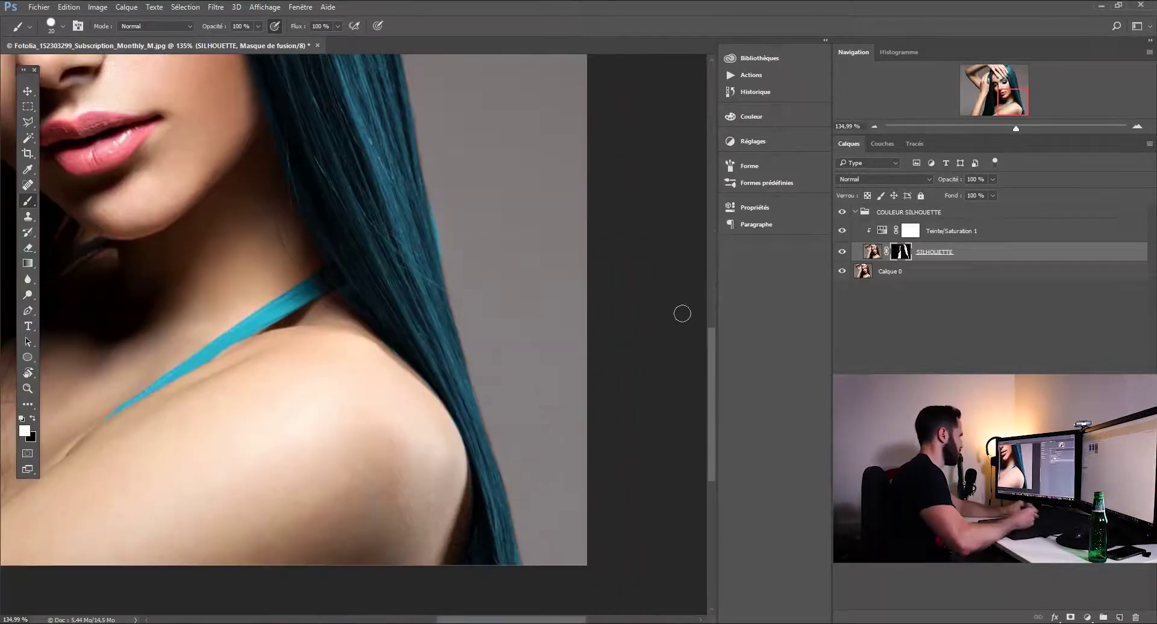
- Display the SILHOUETTE mask alone and paint black over its grey patches on the arm, face and body with a 210 px brush
left_click_drag(1015, 129, 994, 155)
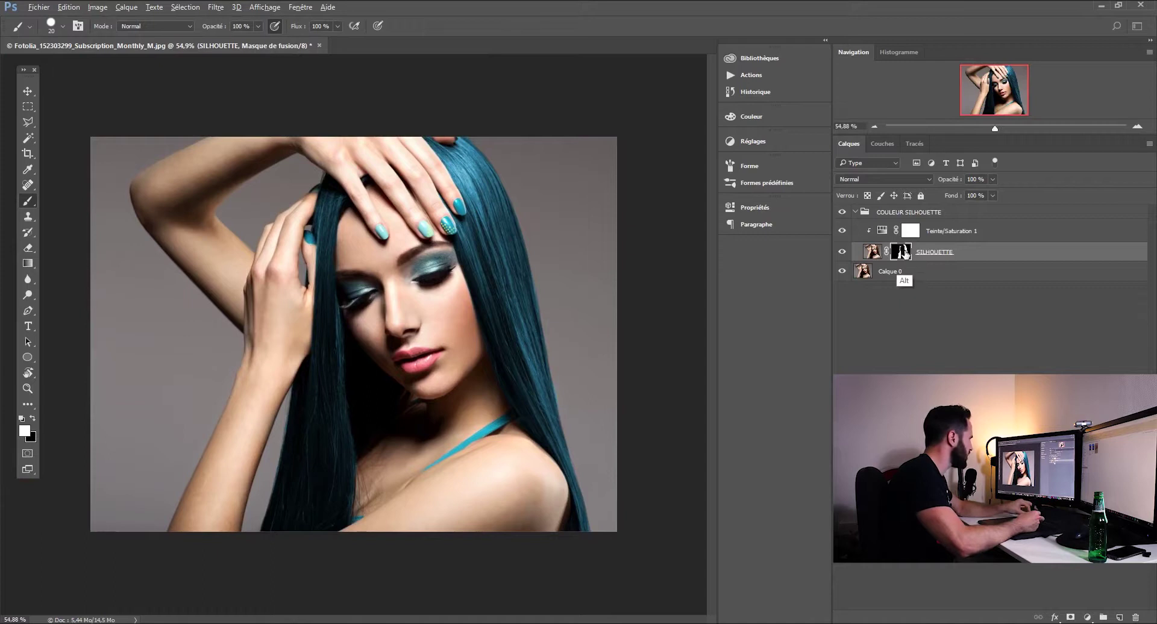
left_click(902, 253, "alt")
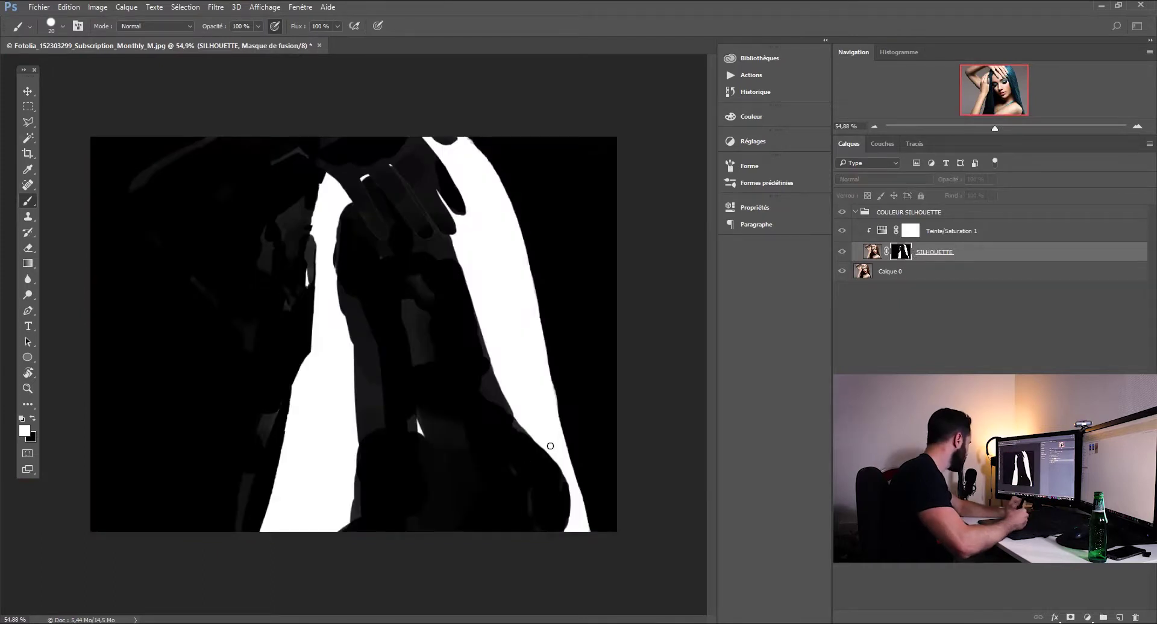
key("x")
left_click_drag(191, 320, 220, 329)
mouse_move(176, 189)
left_mouse_down()
mouse_move(132, 189)
mouse_move(232, 228)
mouse_move(266, 142)
mouse_move(255, 286)
mouse_move(230, 408)
mouse_move(237, 457)
mouse_move(223, 490)
left_mouse_up()
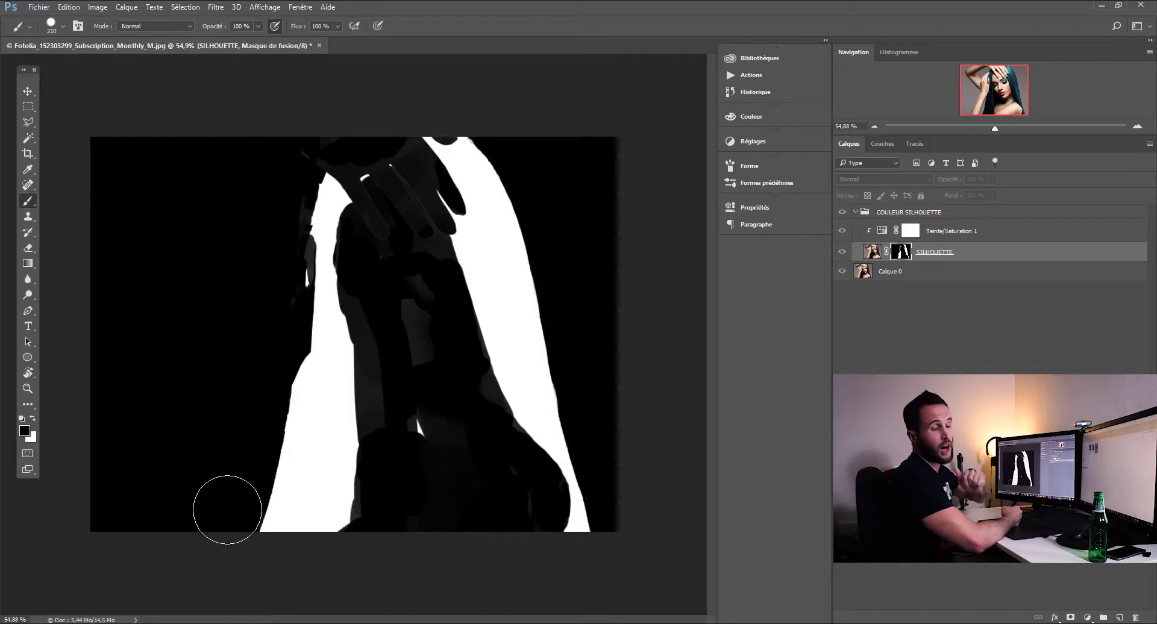
left_click_drag(413, 309, 413, 542)
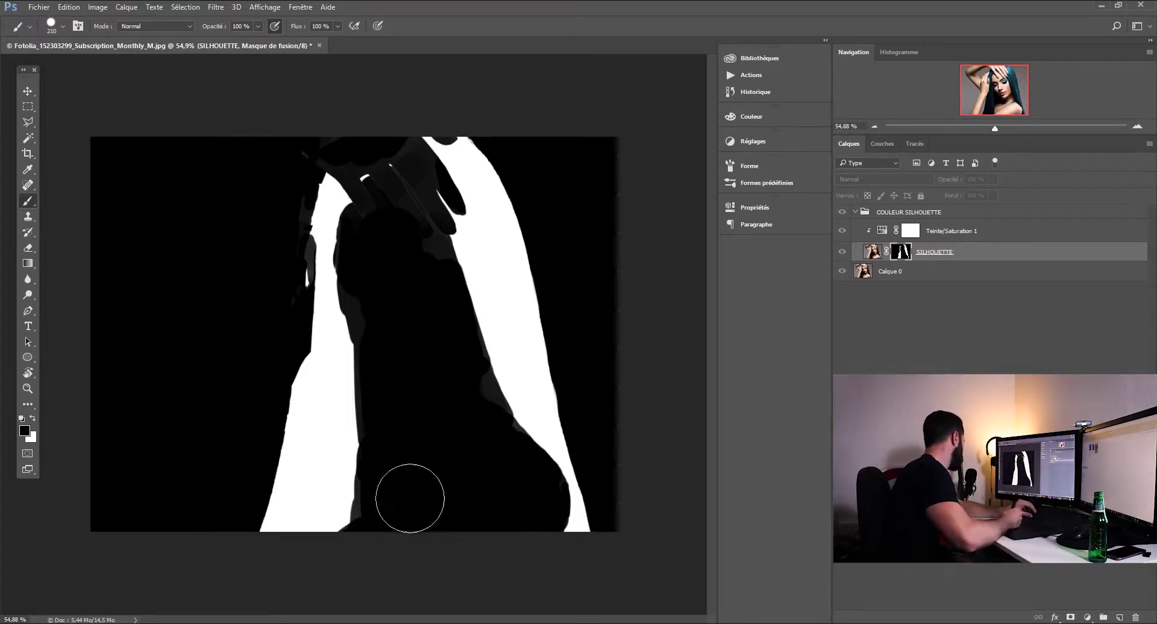
- Load the mask as a selection and fill it with white at 100% opacity
left_click(907, 262, "ctrl")
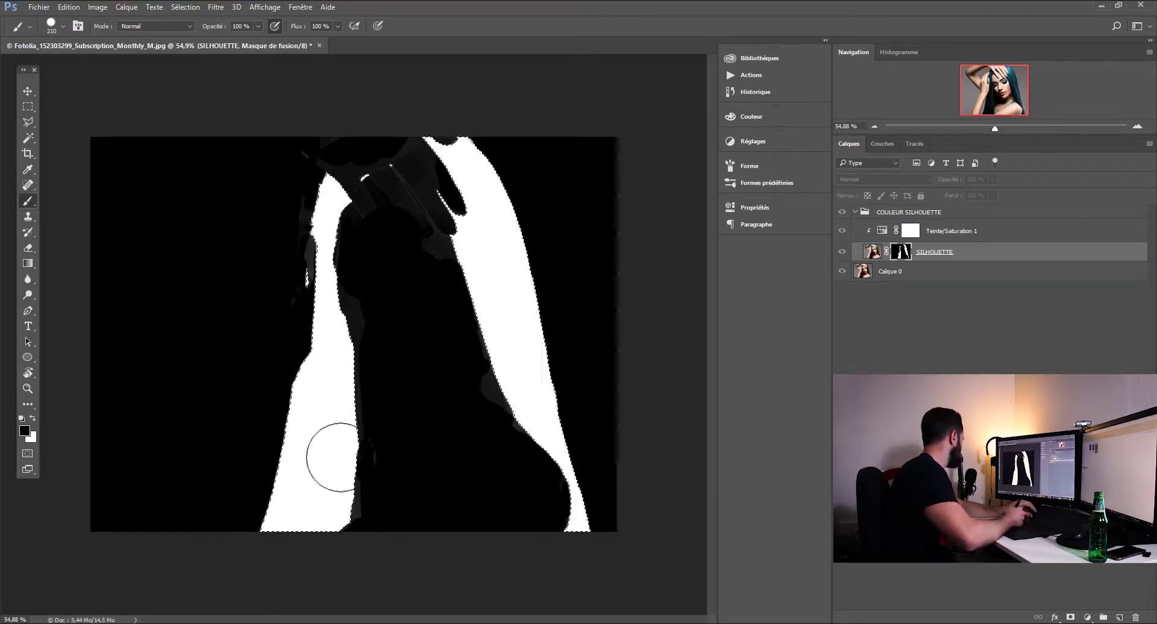
key("x")
key("shift+F5")
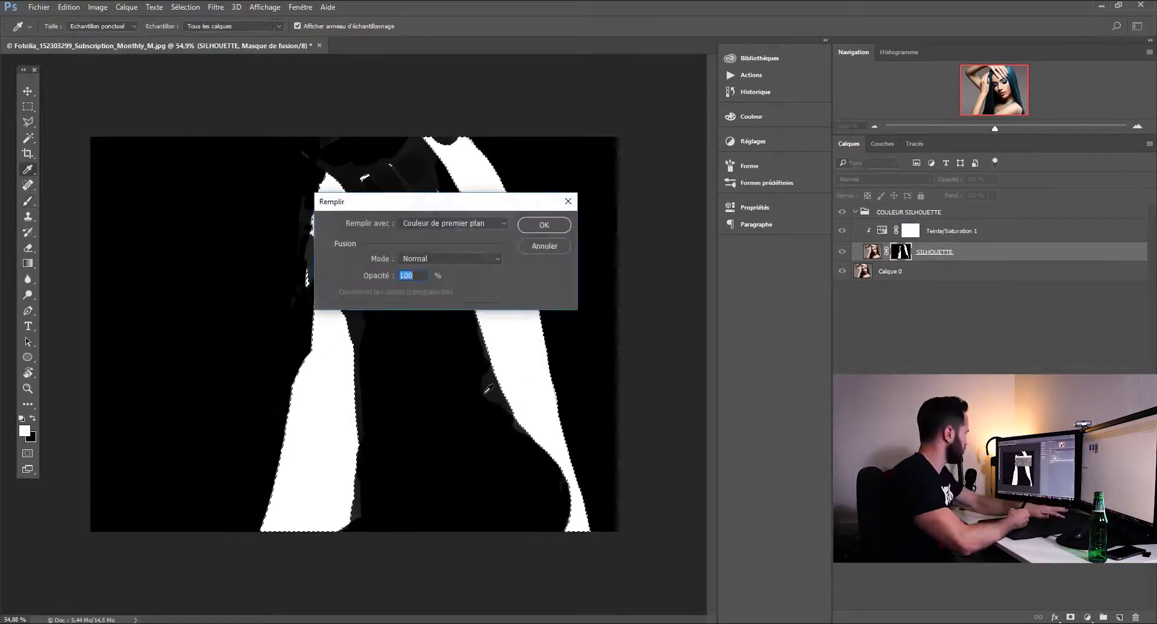
key("Return")
- Invert the selection, fill it with black at 100% opacity, and deselect
left_click(185, 7)
left_click(181, 56)
key("x")
key("shift+F5")
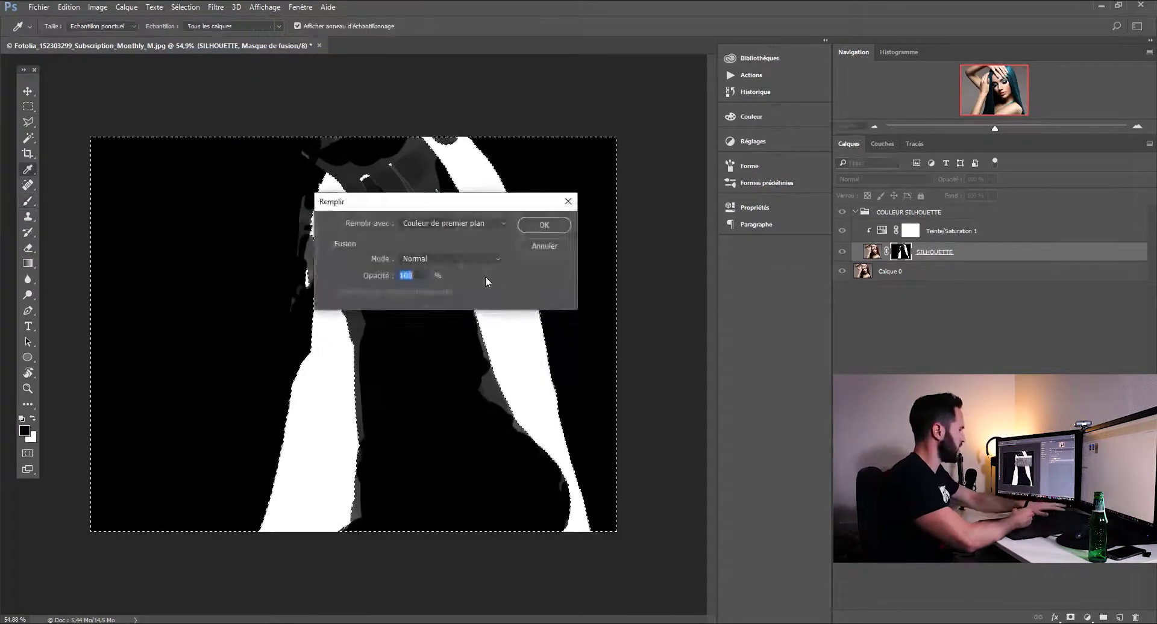
key("Return")
key("ctrl+d")
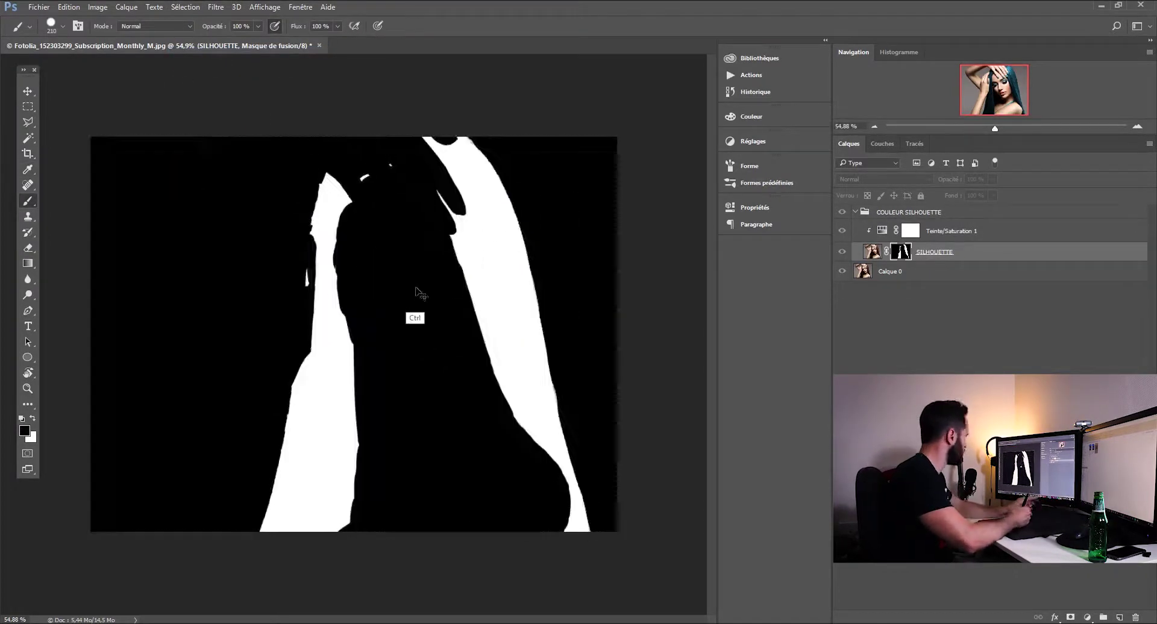
- Load the mask as a selection and open Sélectionner et masquer with the Noir et blanc view
left_click(902, 252, "ctrl")
key("alt+ctrl+r")
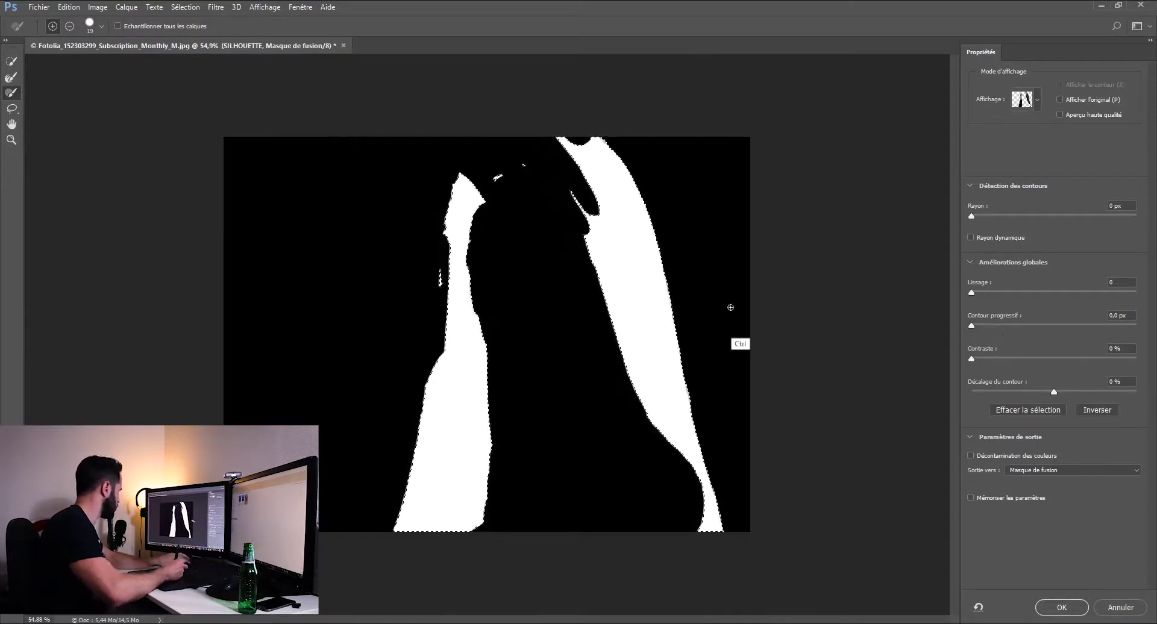
key("ctrl+d")
key("ctrl+z")
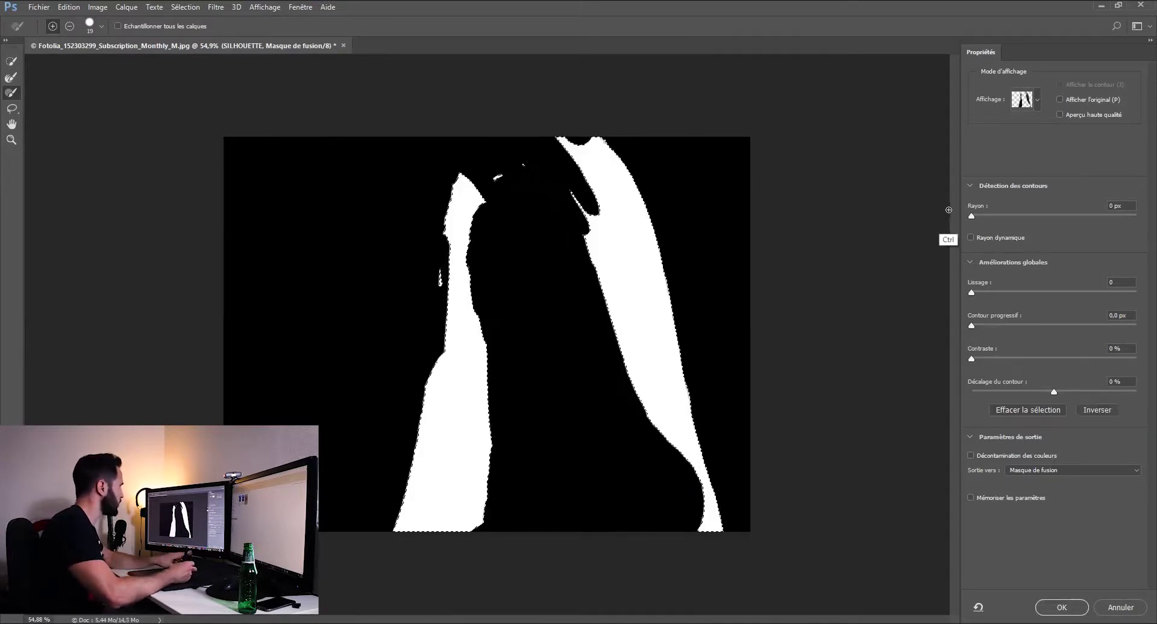
left_click(1022, 98)
left_click(967, 249)
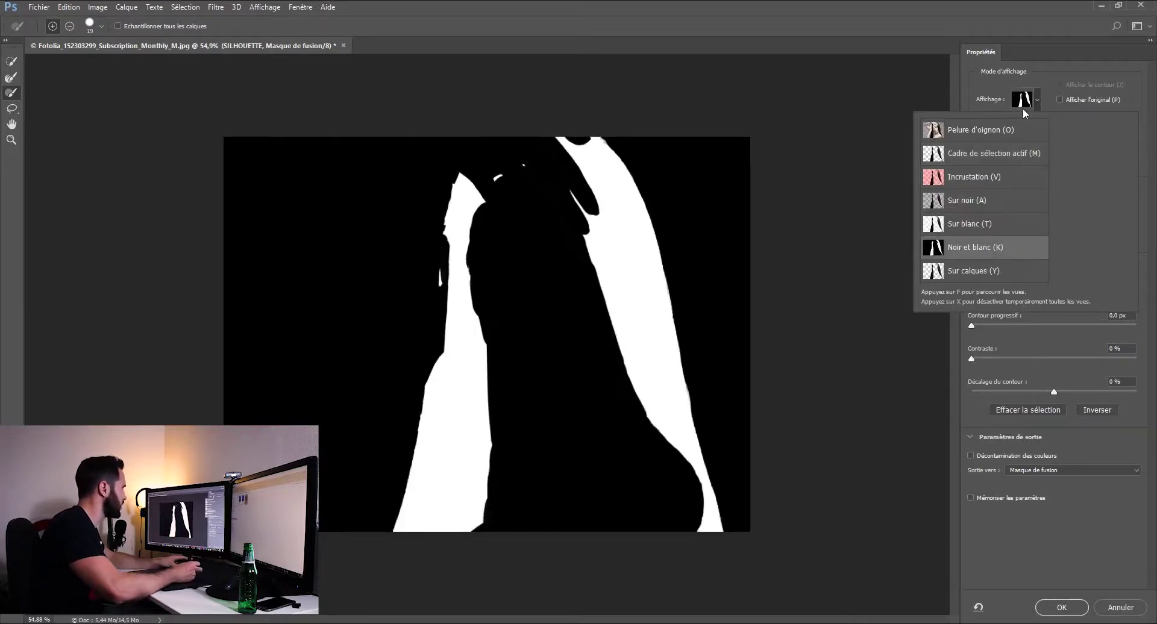
left_click(1046, 106)
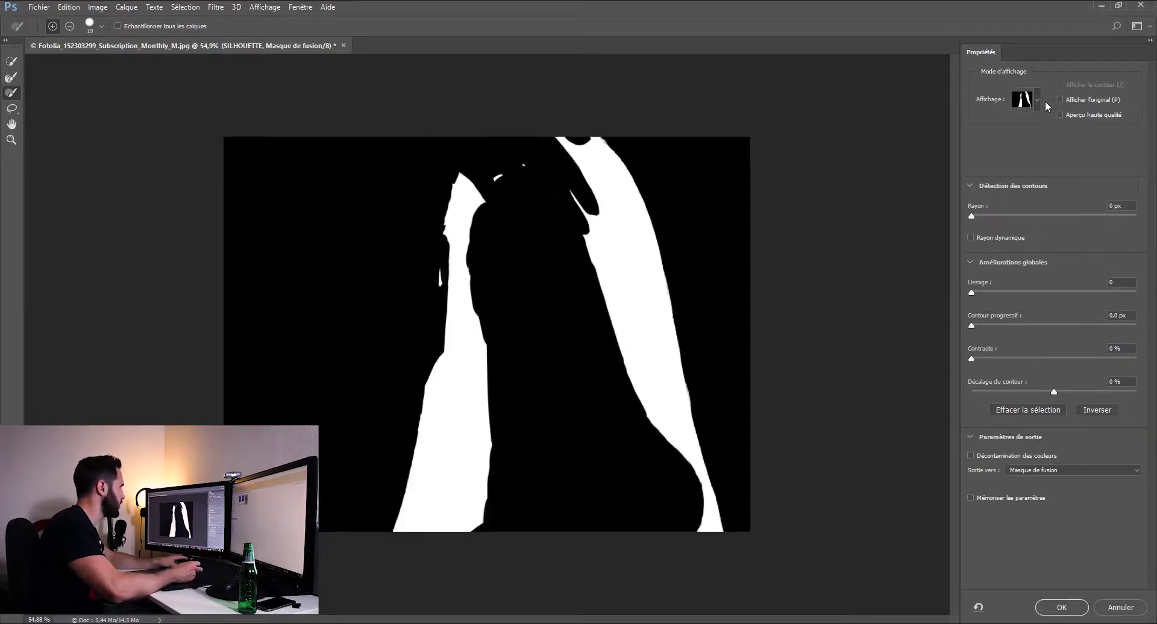
- Set the Contour progressif to 2 px and apply the refinement to the layer mask
left_click(1018, 325)
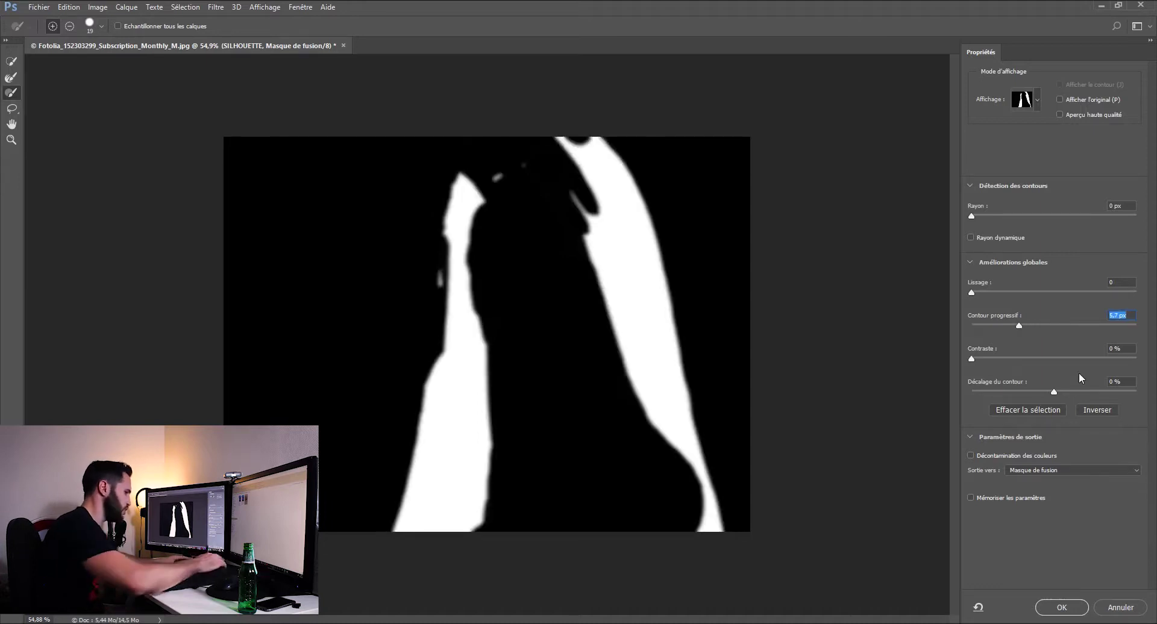
type("3")
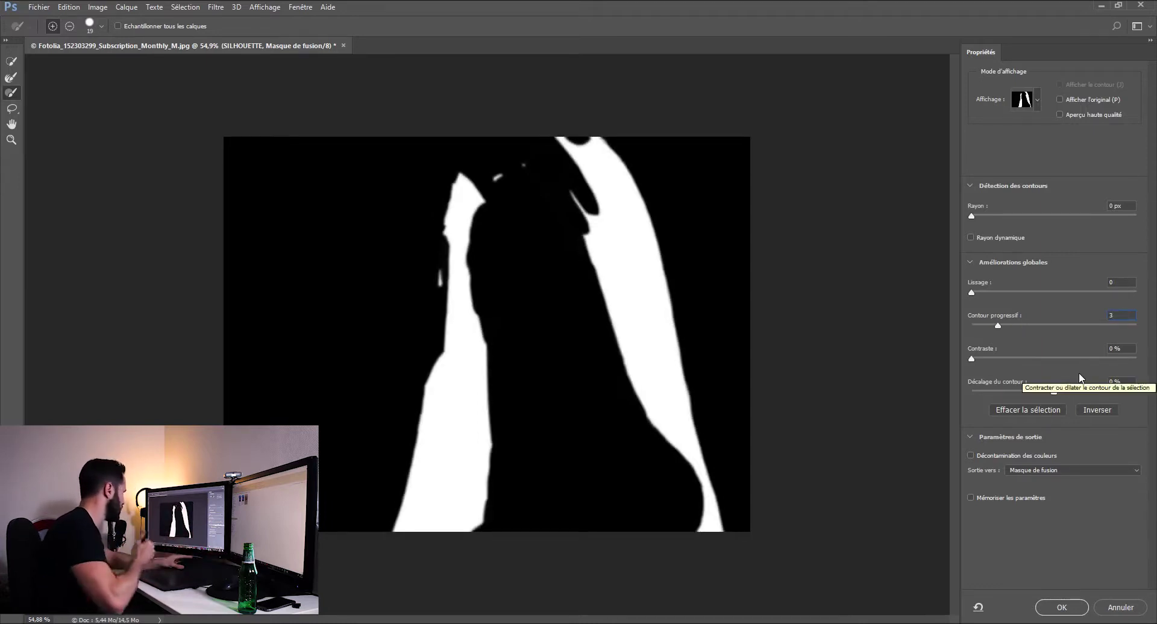
key("BackSpace")
type("2")
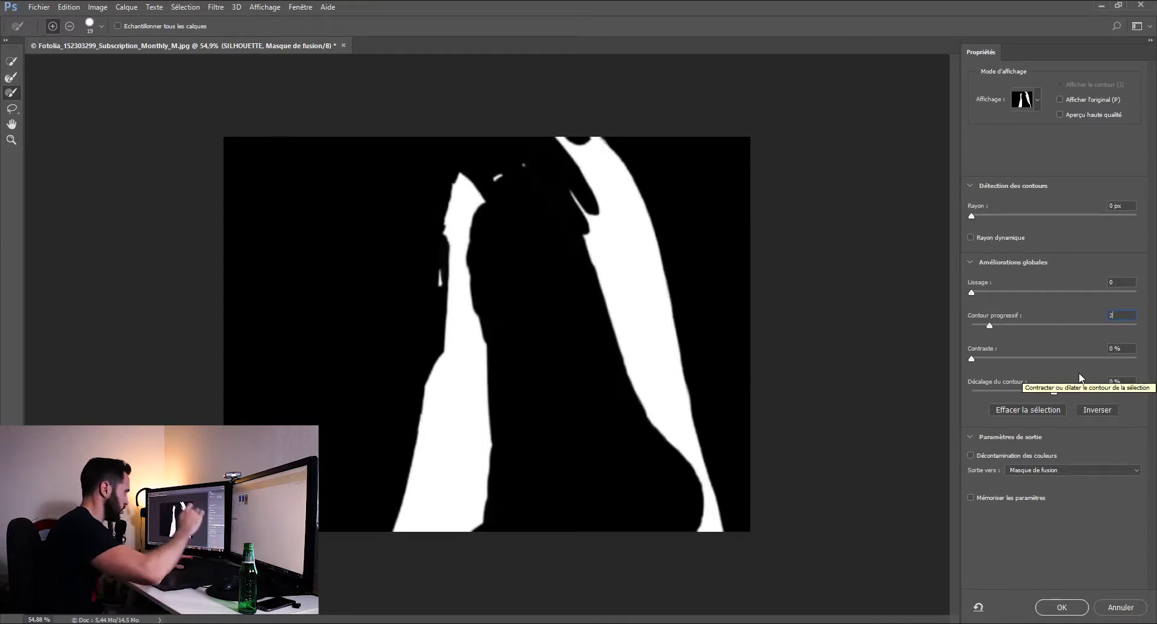
left_click(1075, 609)
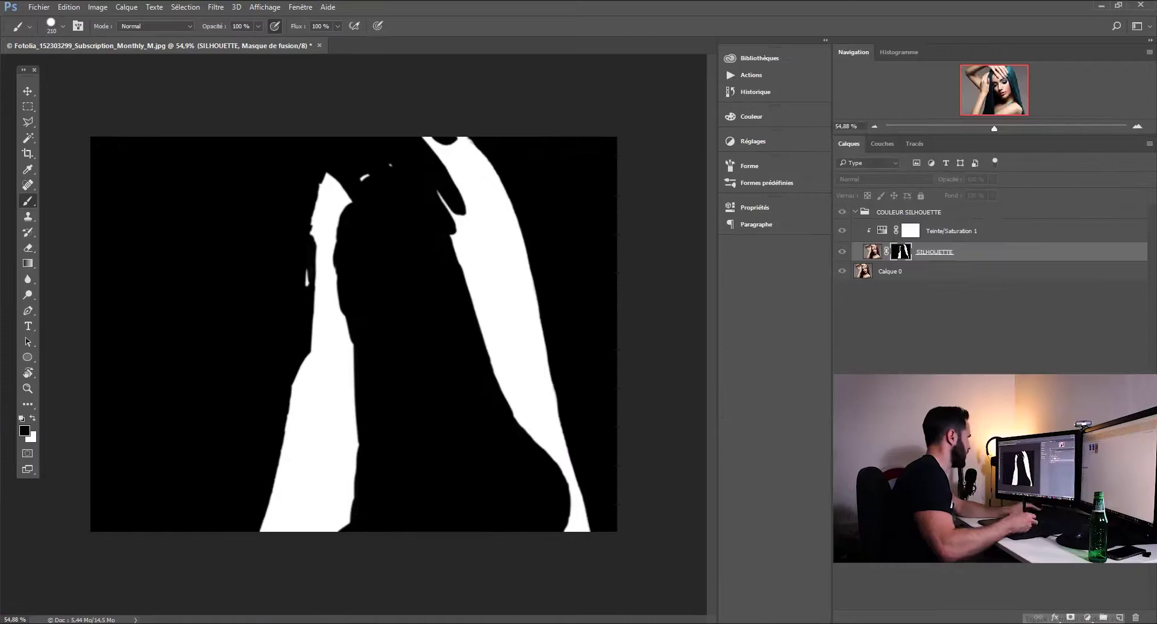
- Return to the normal image view, add a Courbes adjustment layer above Teinte/Saturation 1, and enlarge its settings to show the full curve
left_click(872, 252)
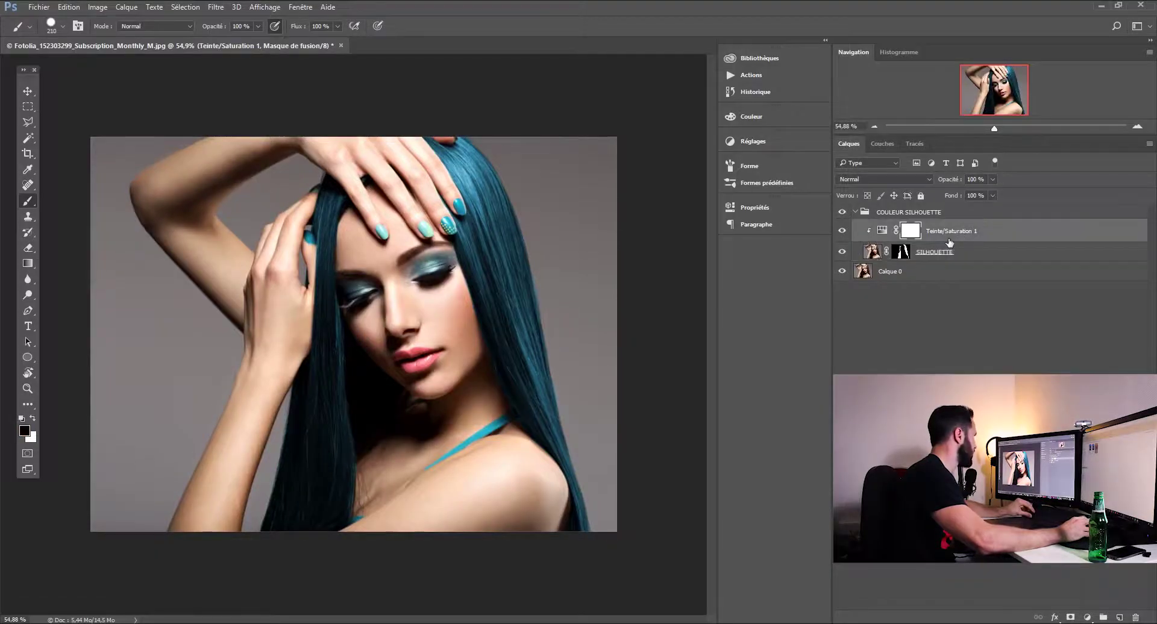
left_click(910, 230)
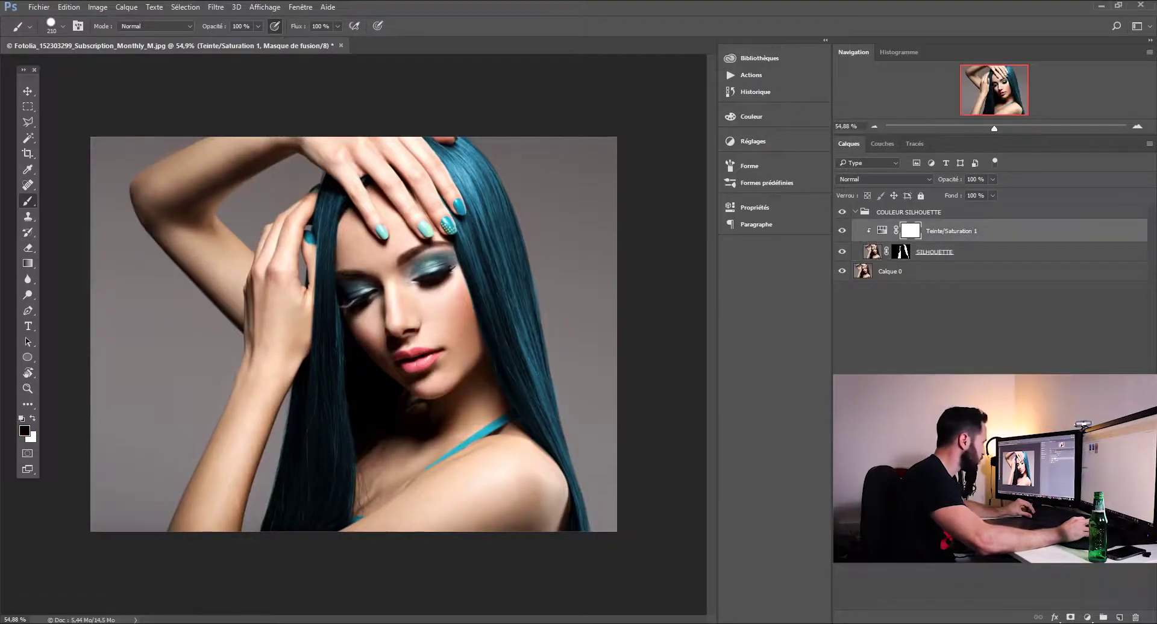
left_click(1088, 615)
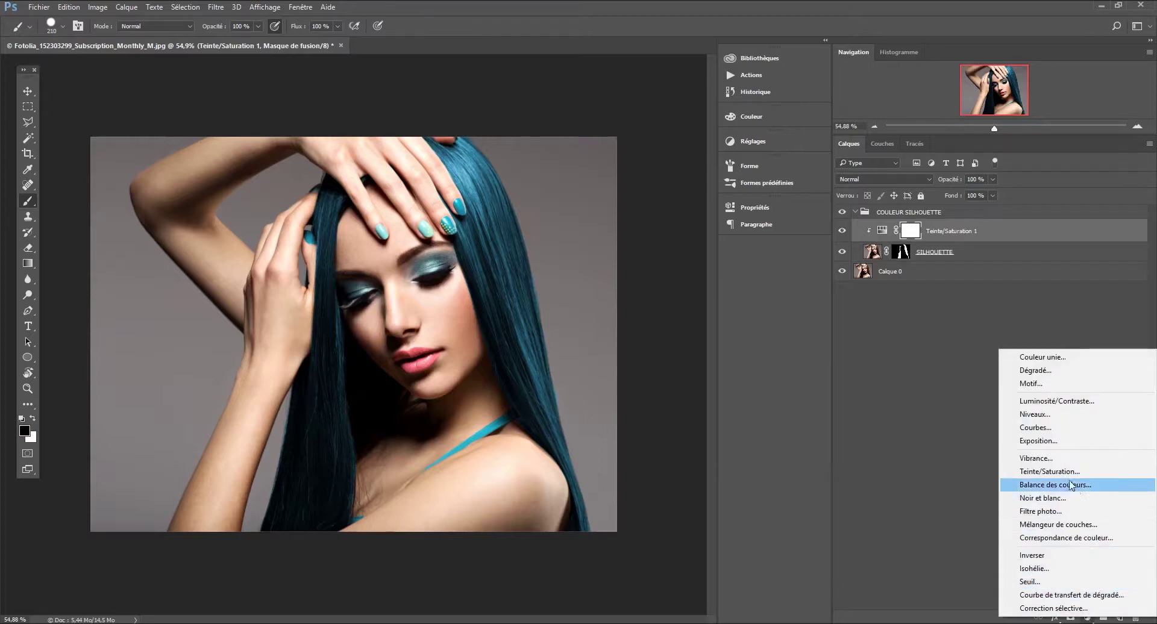
left_click(1072, 428)
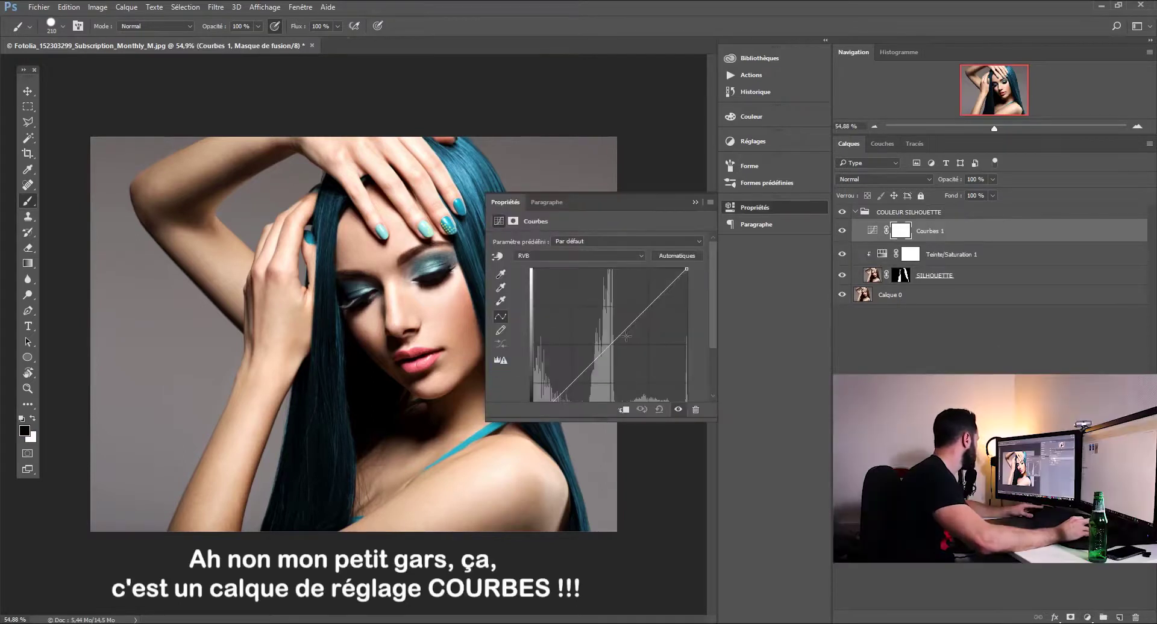
left_click_drag(616, 416, 603, 528)
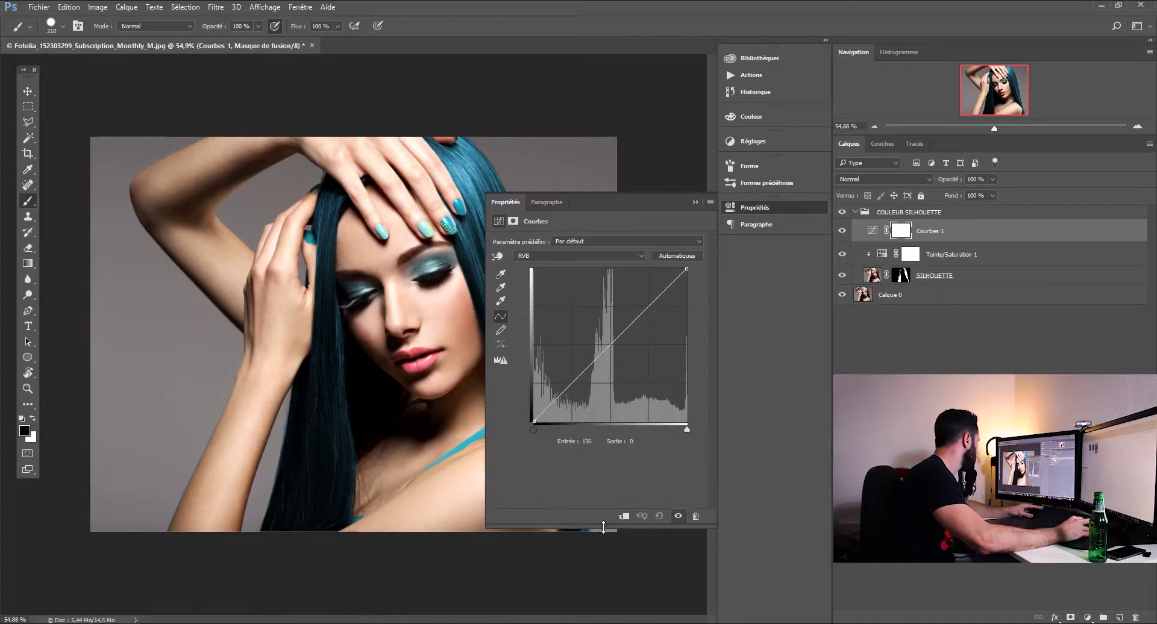
- Lift the midtone point of the RGB curve to Entrée 128 and Sortie 150, and clip Courbes 1 to the layer below
left_click_drag(611, 341, 610, 324)
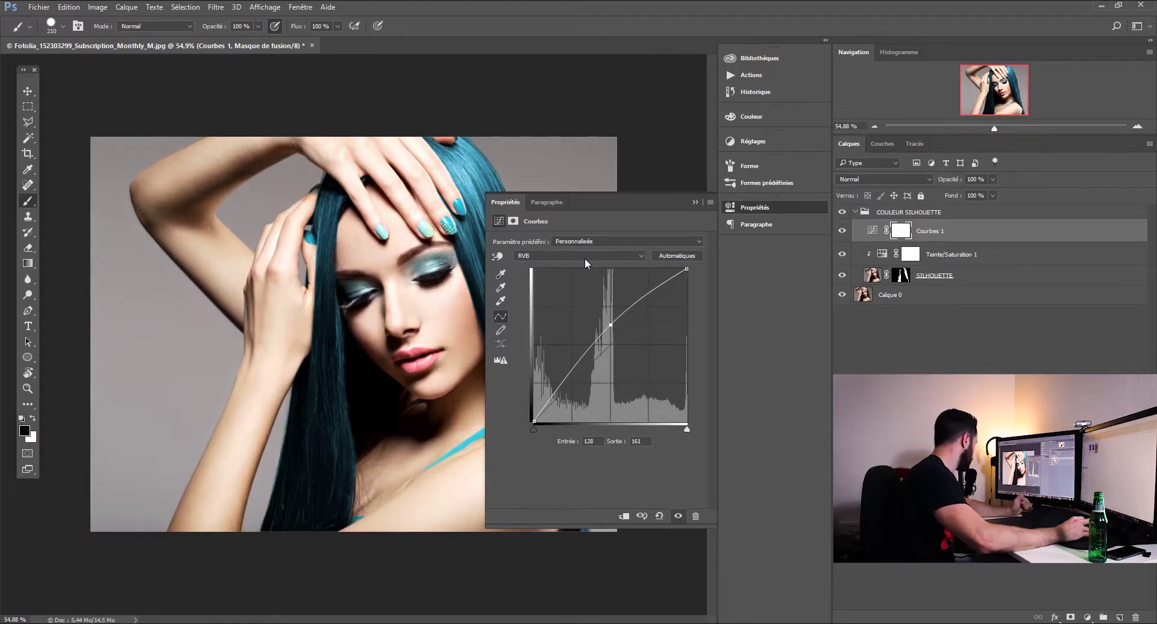
left_click_drag(610, 324, 611, 327)
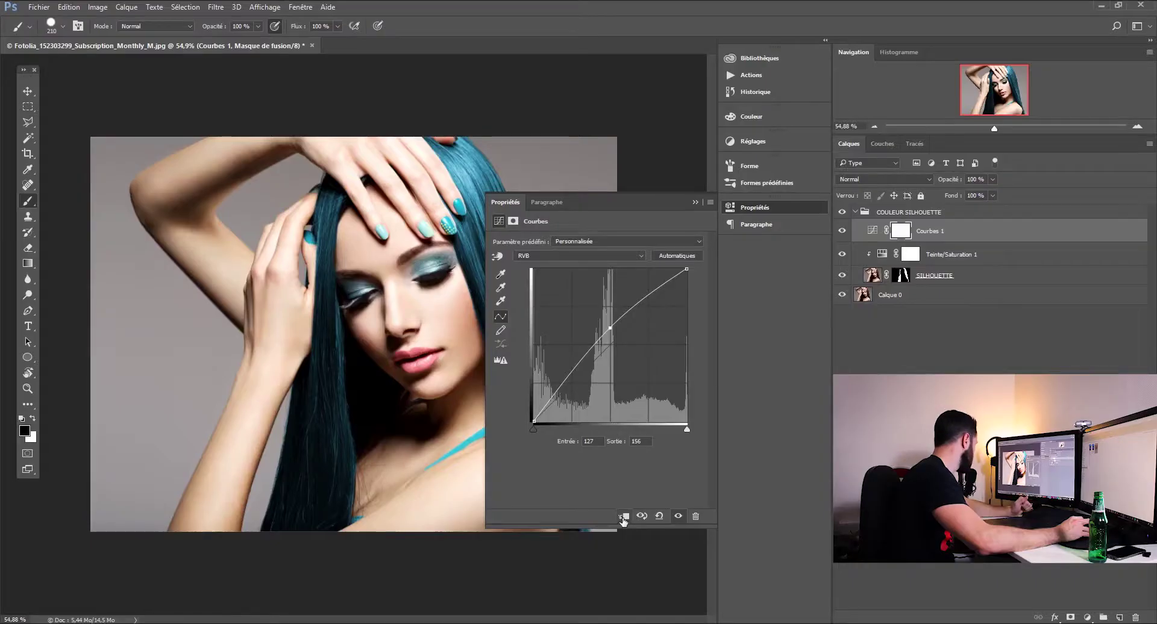
left_click(623, 519)
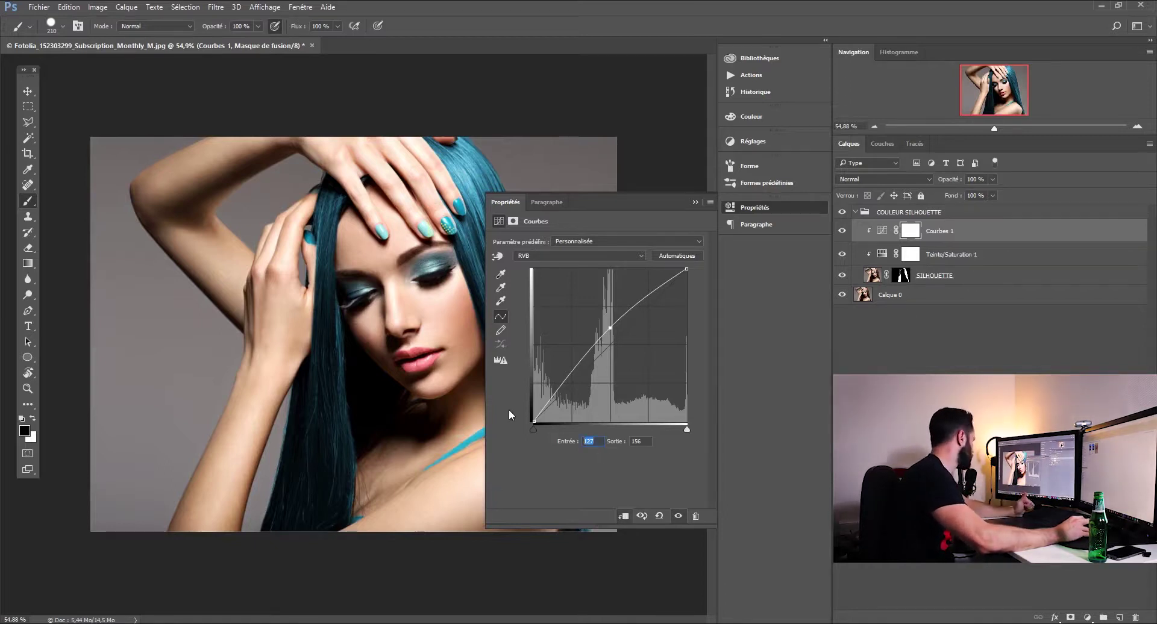
type("128")
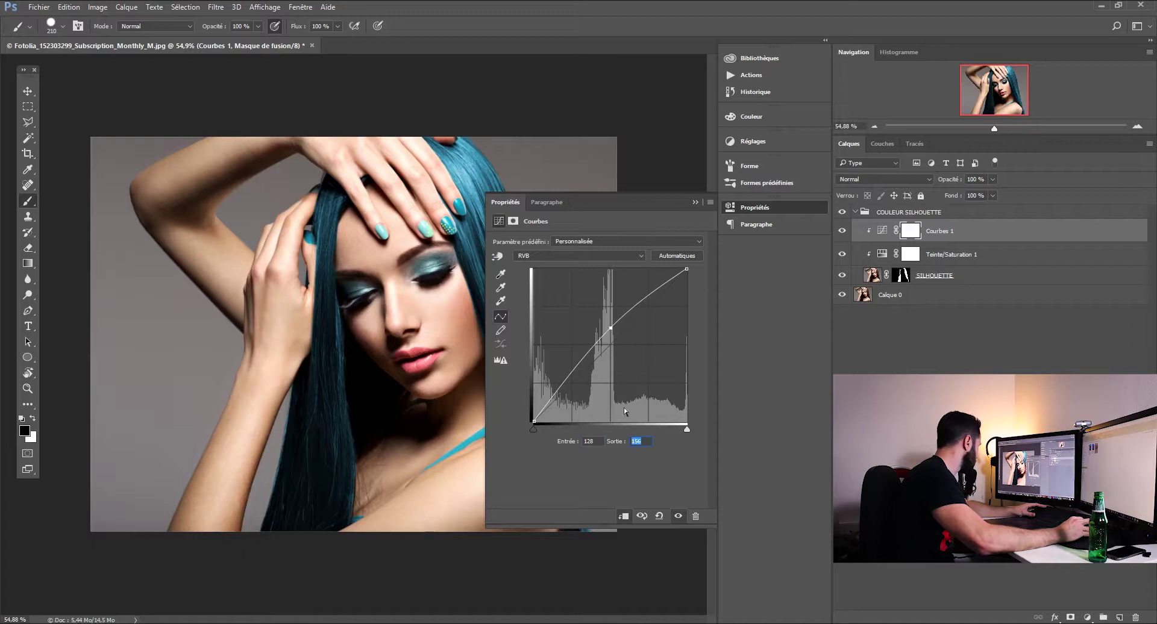
type("15")
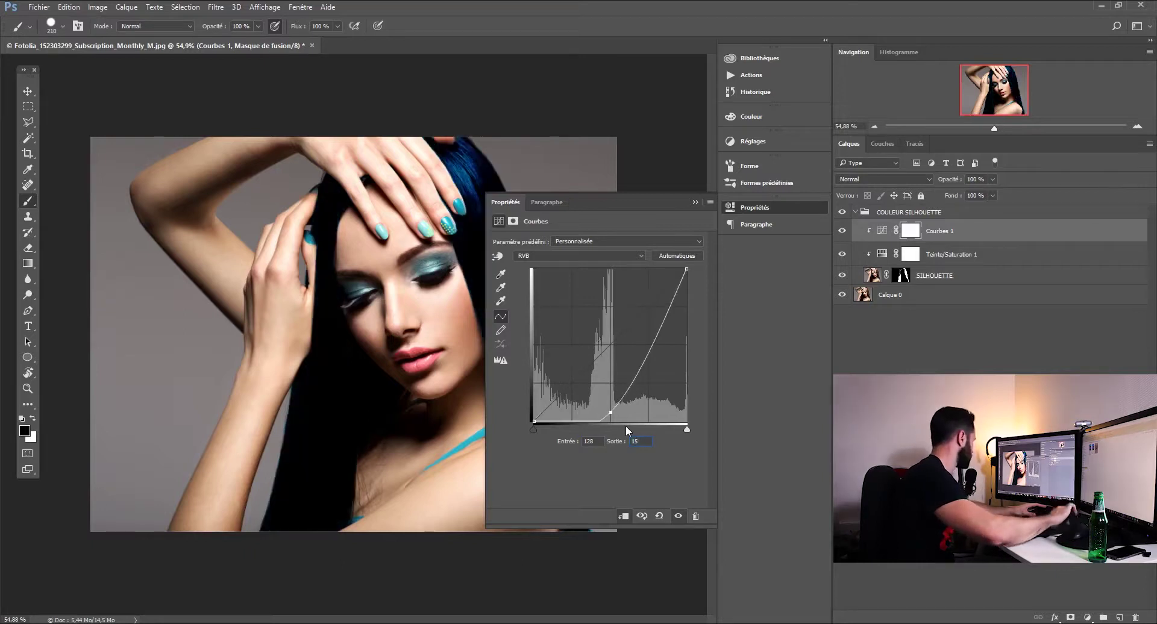
type("0")
left_click(695, 203)
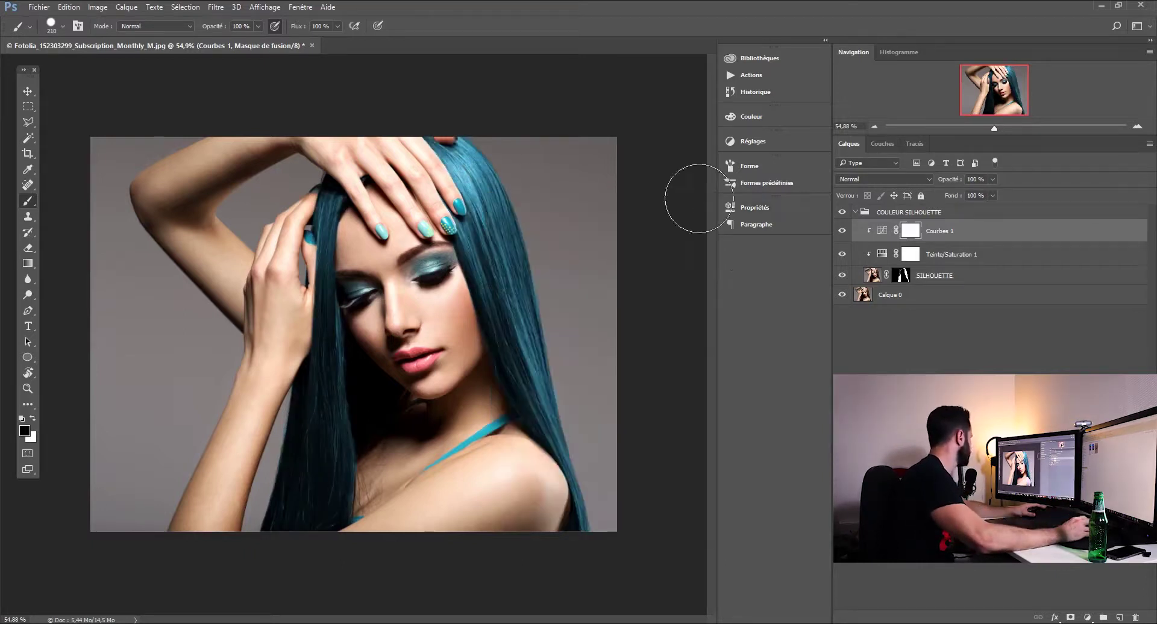
- Compare the hair with and without the Courbes 1 adjustment
left_click(842, 231)
left_click(842, 231)
left_click(841, 230)
left_click(841, 231)
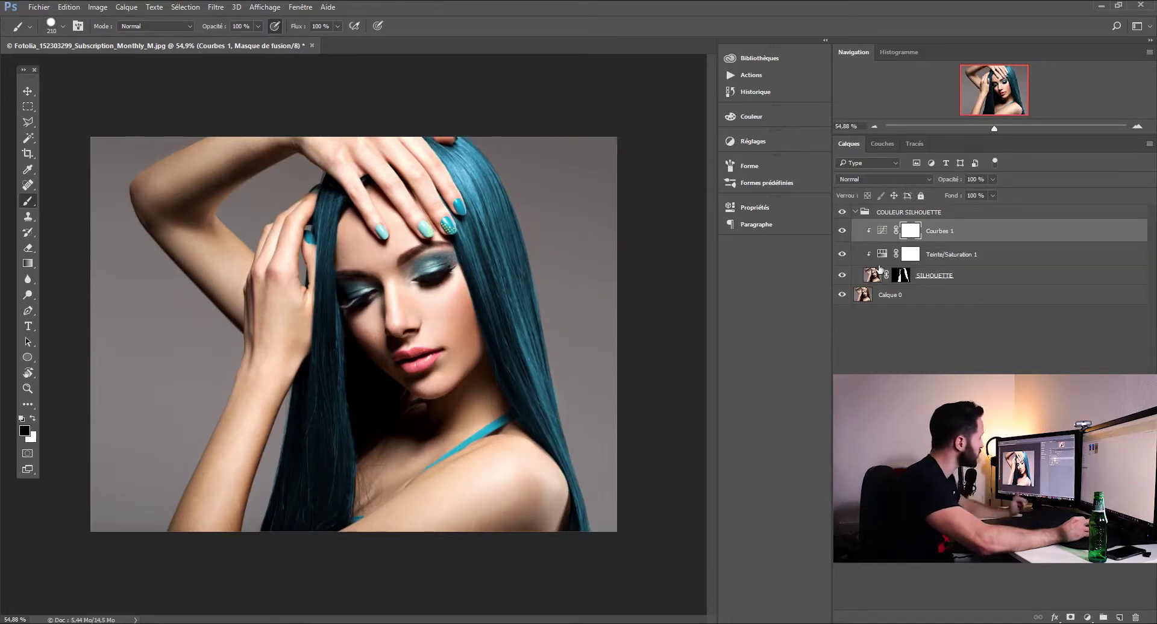
- Try a Luminosité of +44 on Teinte/Saturation 1 and bring it back to 0
double_click(882, 254)
left_click_drag(595, 328, 641, 327)
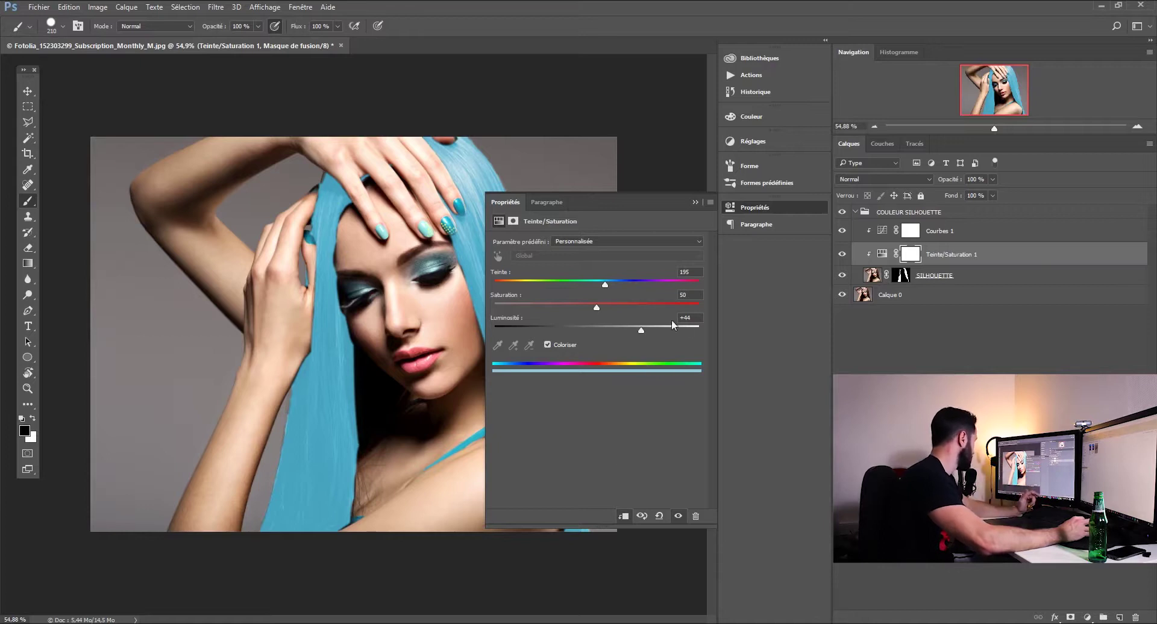
key("shift+Down")
key("shift+Down")
key("shift+Down")
key("shift+Down")
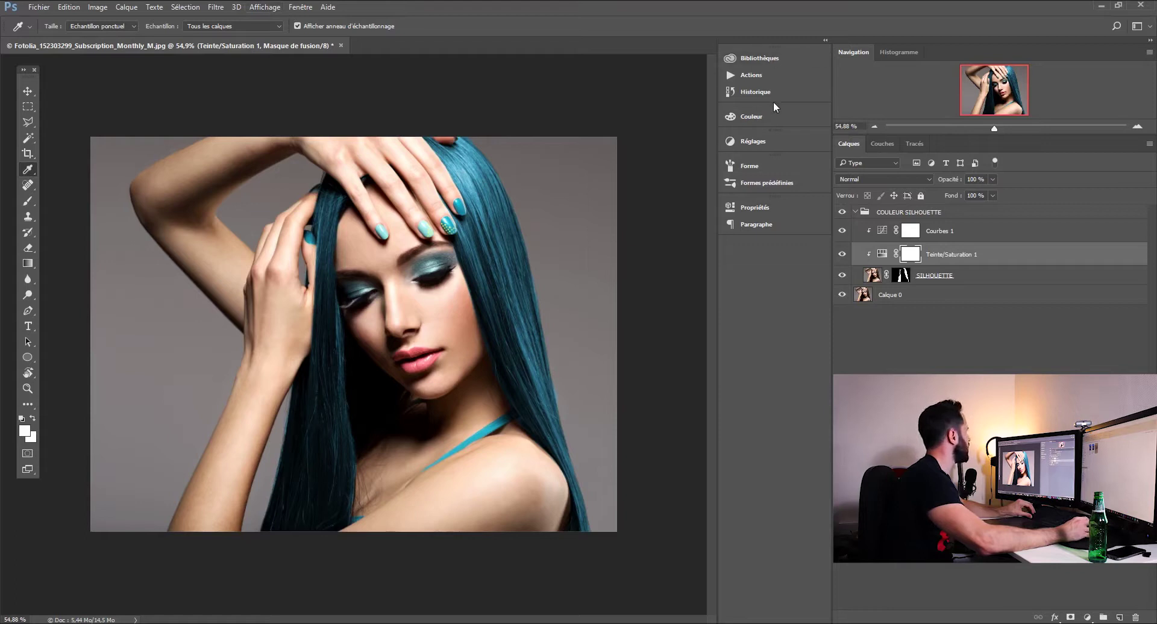
- Show the Informations readings and place colour samplers on the blue strap and on the light hair near the top of the head
left_click(298, 8)
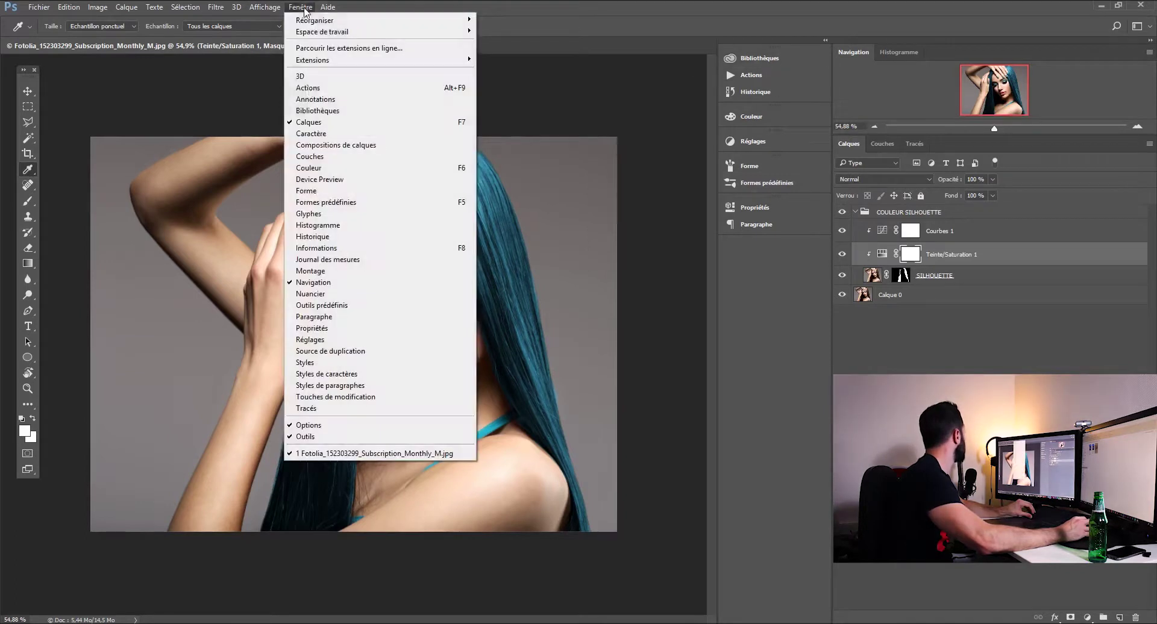
left_click(422, 249)
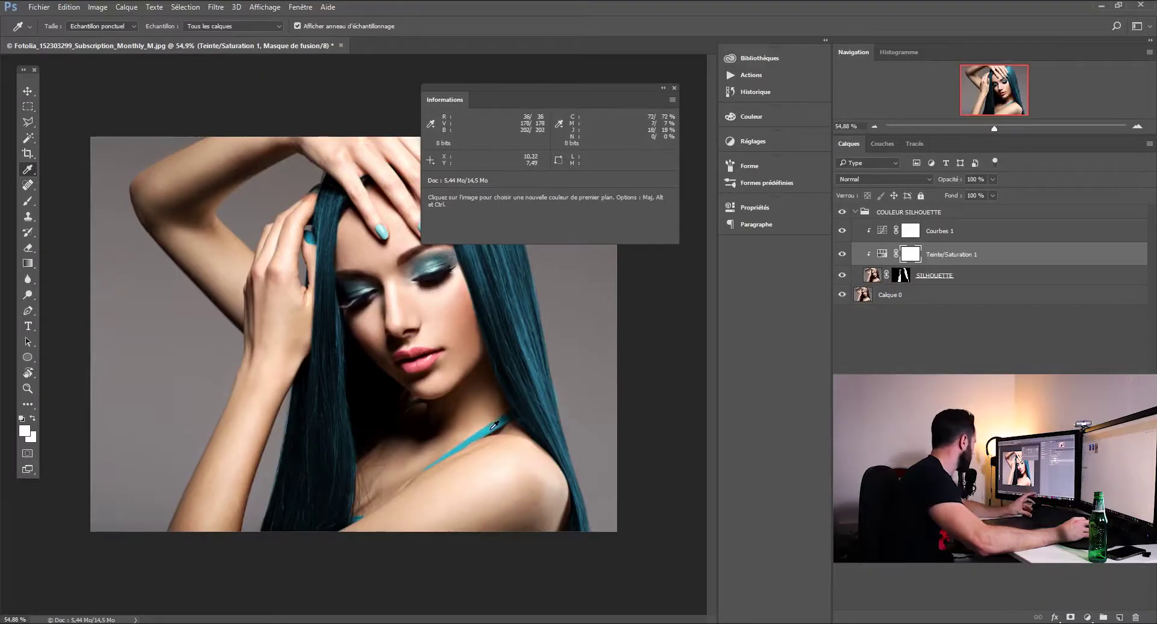
key("shift")
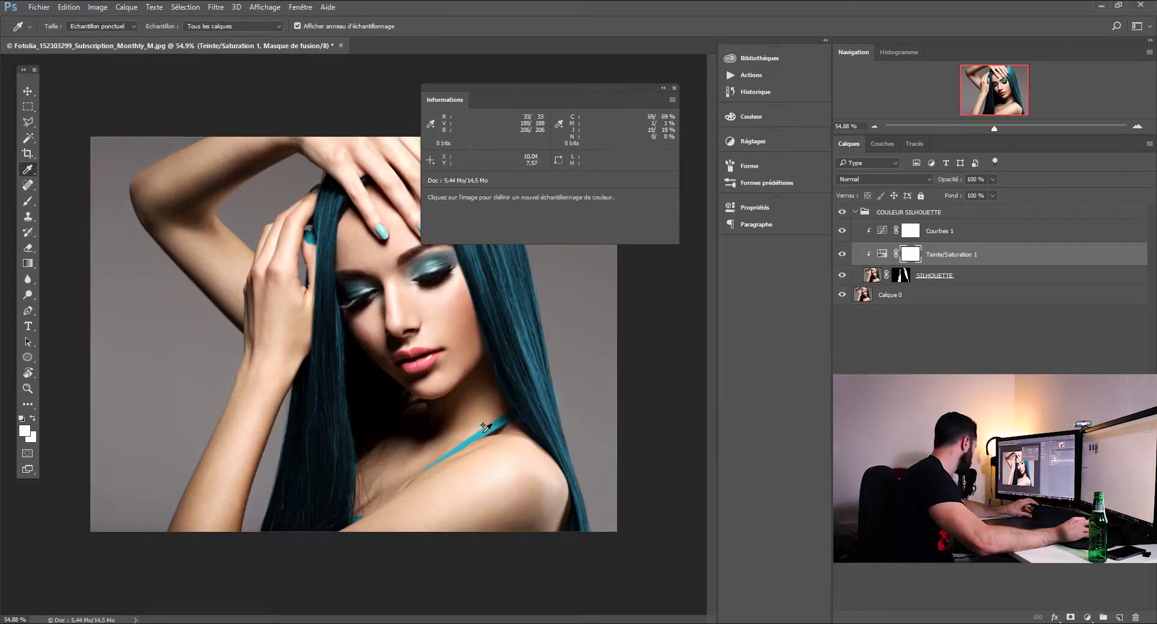
left_click(485, 429, "shift")
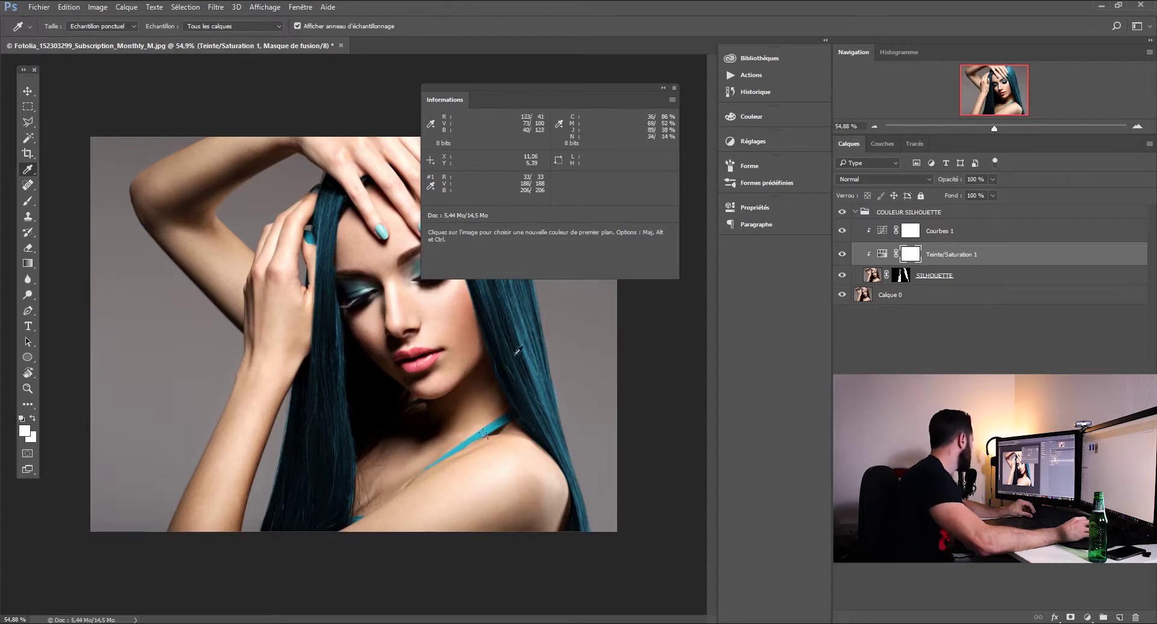
left_click_drag(552, 97, 659, 62)
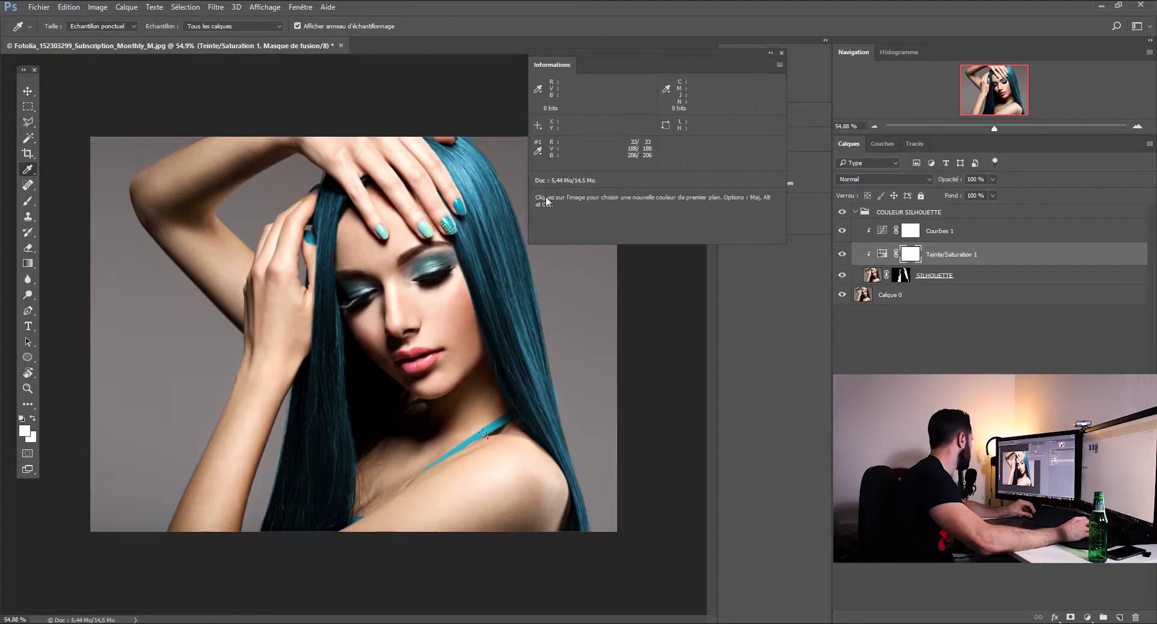
key("shift")
left_click(465, 174, "shift")
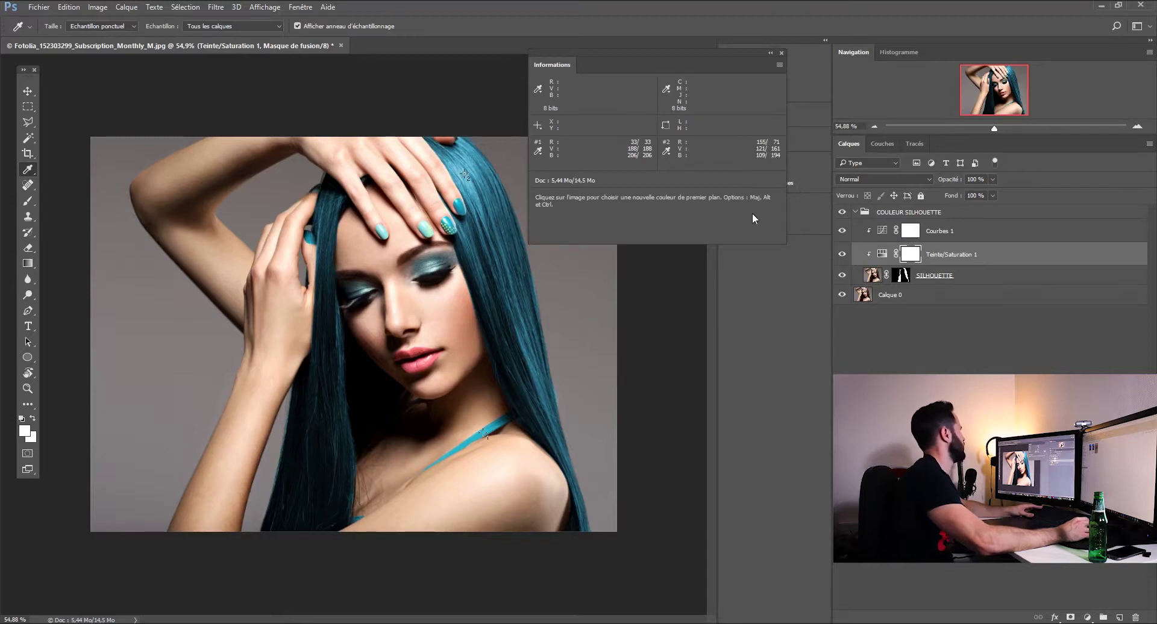
- Add a Balance des couleurs adjustment layer directly above Teinte/Saturation 1
double_click(882, 256)
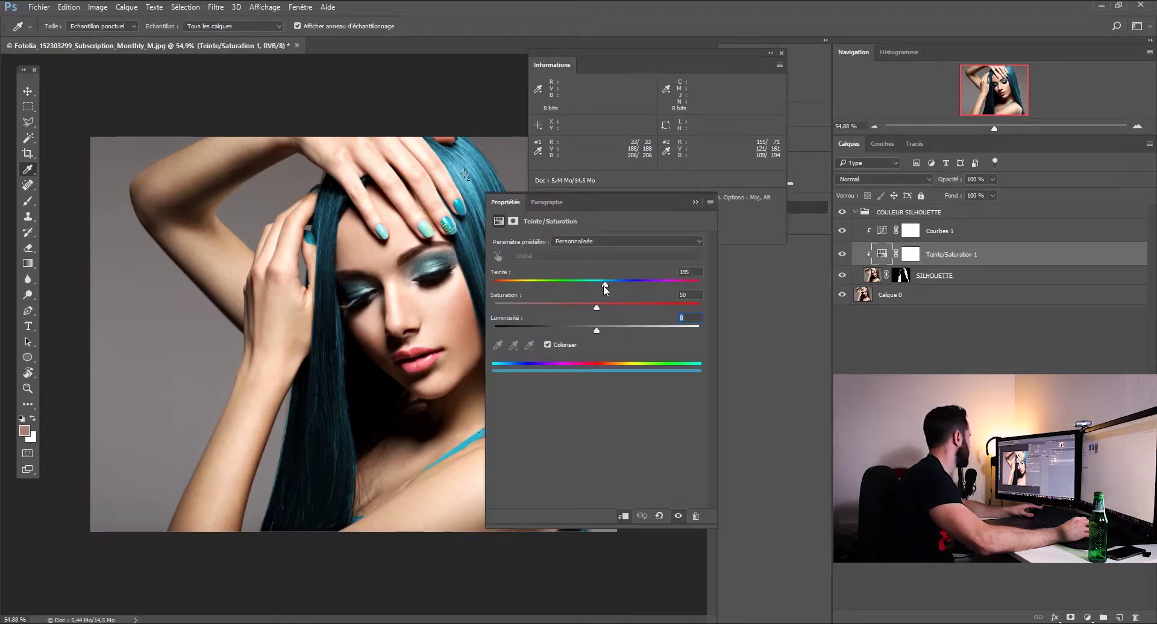
left_click(695, 202)
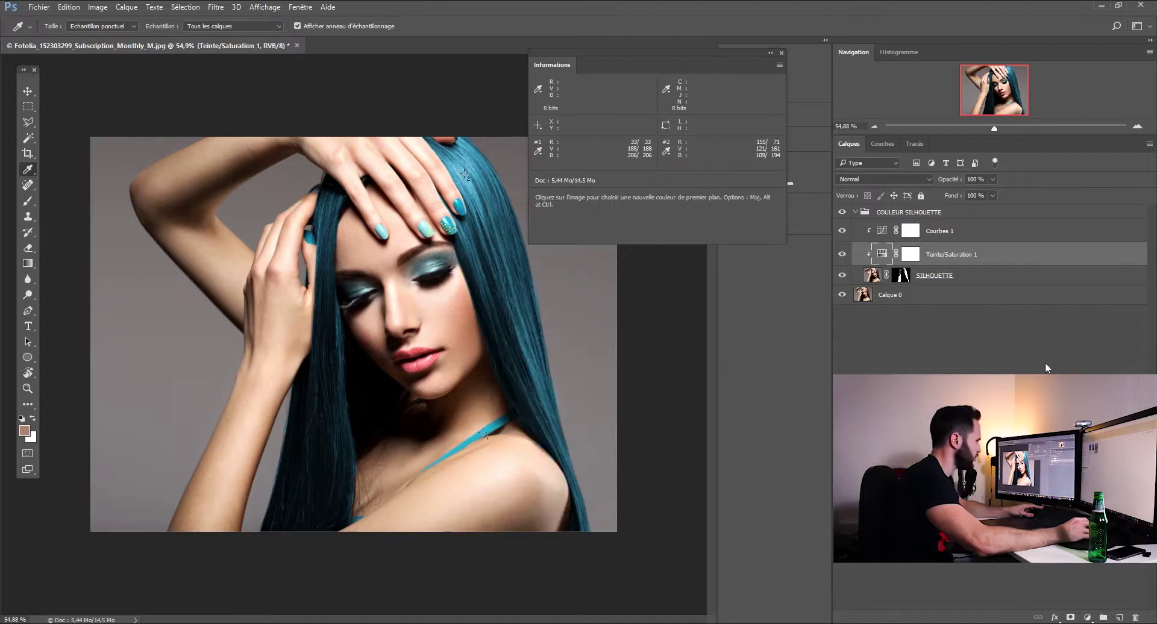
left_click(1087, 619)
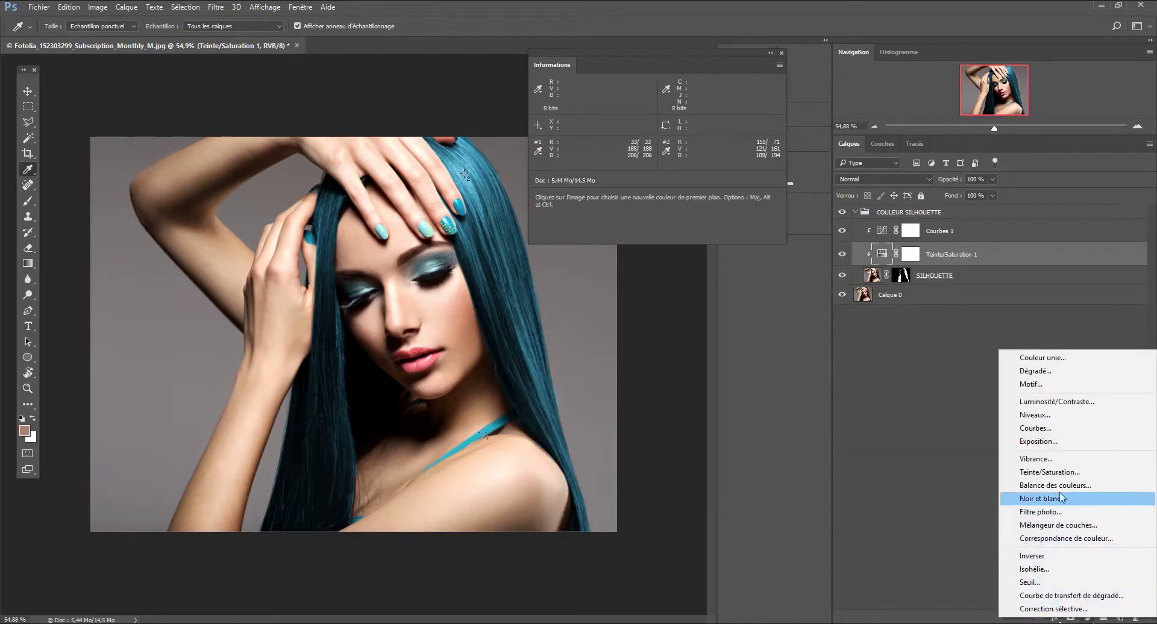
left_click(1055, 485)
- Shift the Tons moyens to about -51 toward Cyan, -59 toward Magenta and -39 toward Jaune
left_click_drag(581, 268, 581, 270)
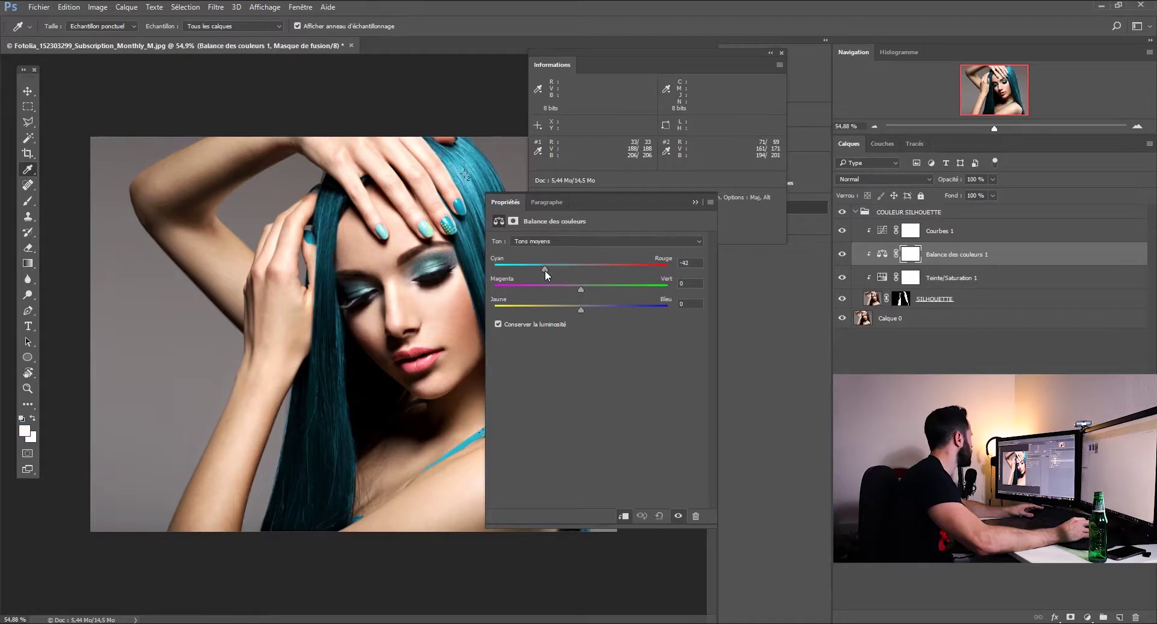
left_click_drag(544, 269, 507, 271)
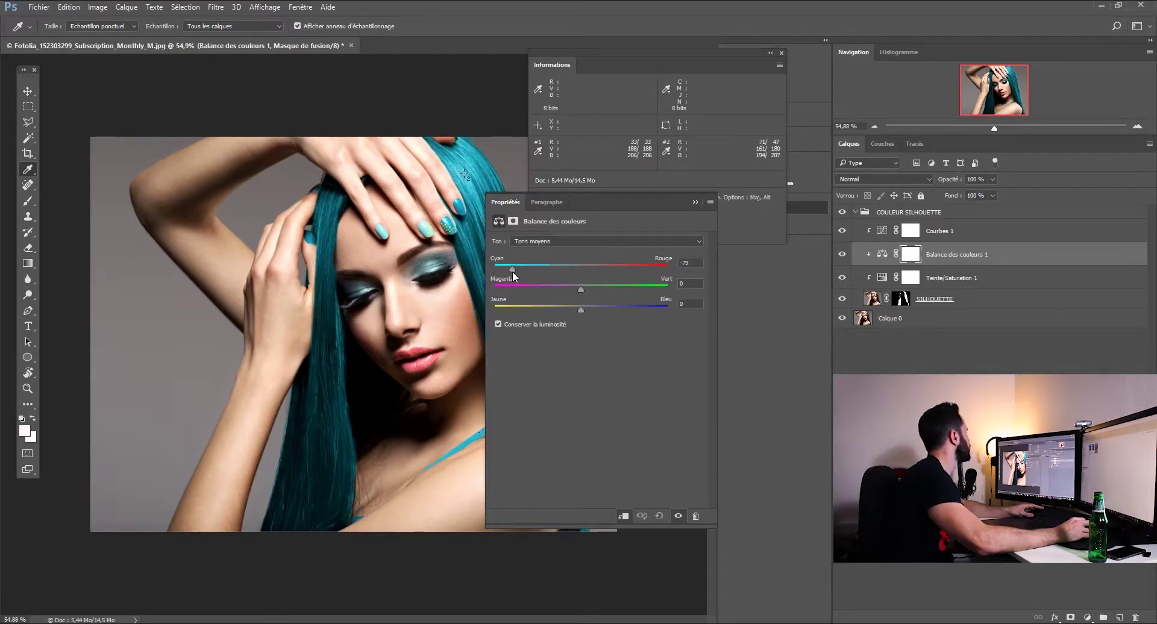
left_click_drag(590, 309, 561, 309)
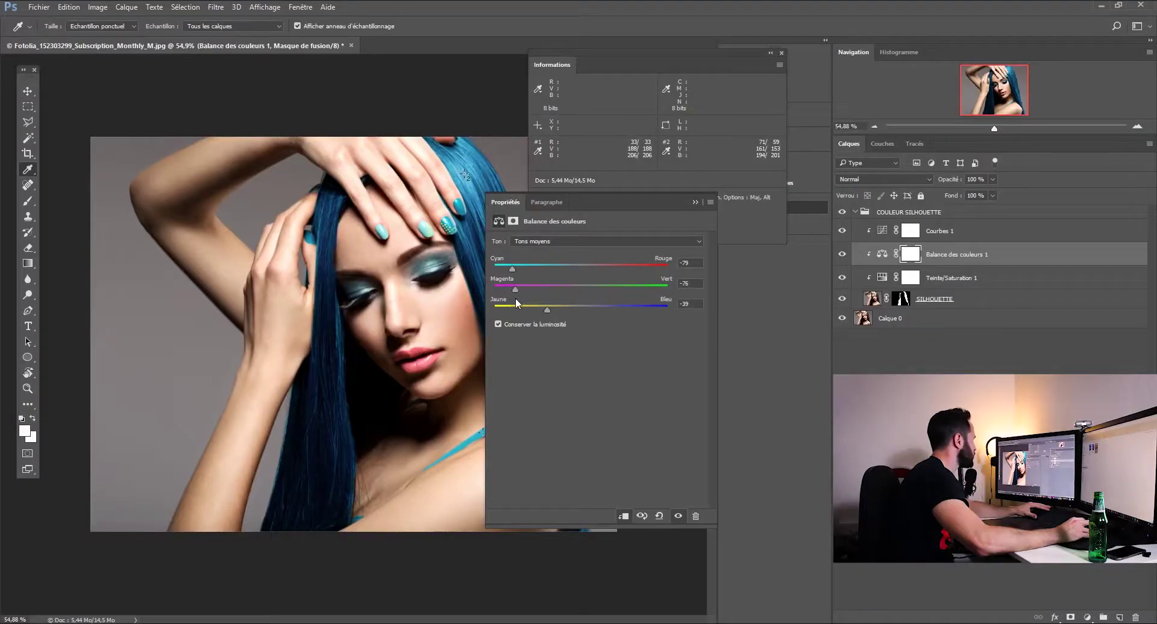
left_click_drag(515, 297, 529, 300)
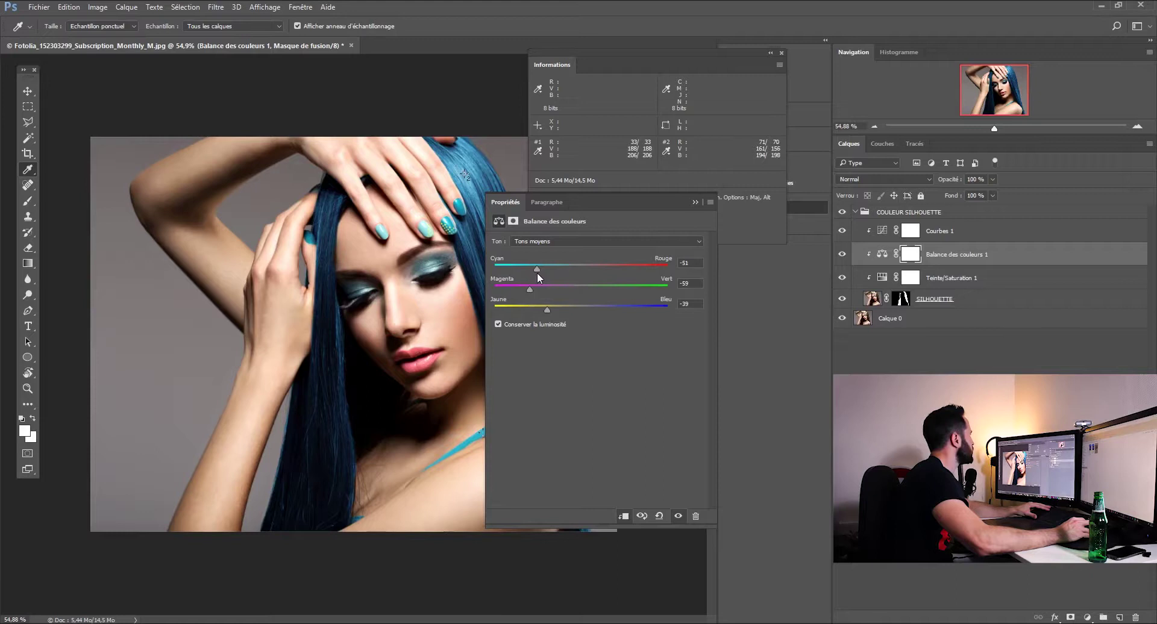
left_click_drag(529, 291, 525, 297)
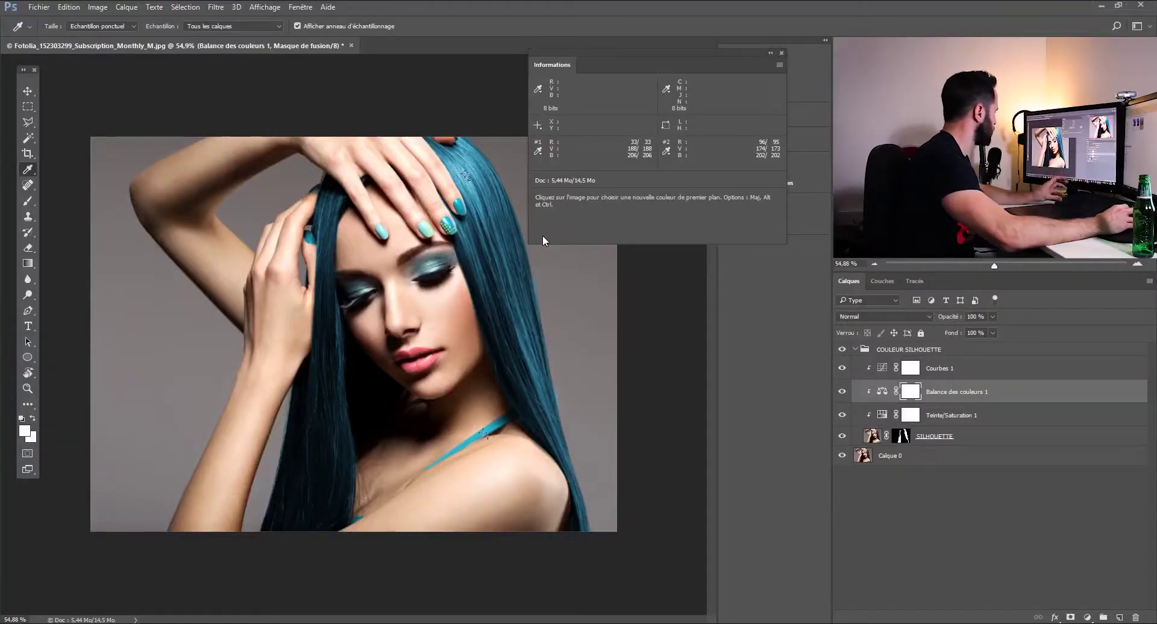
- Remove both colour samplers from the image, close Informations and switch to the Move tool
left_click(467, 176, "alt")
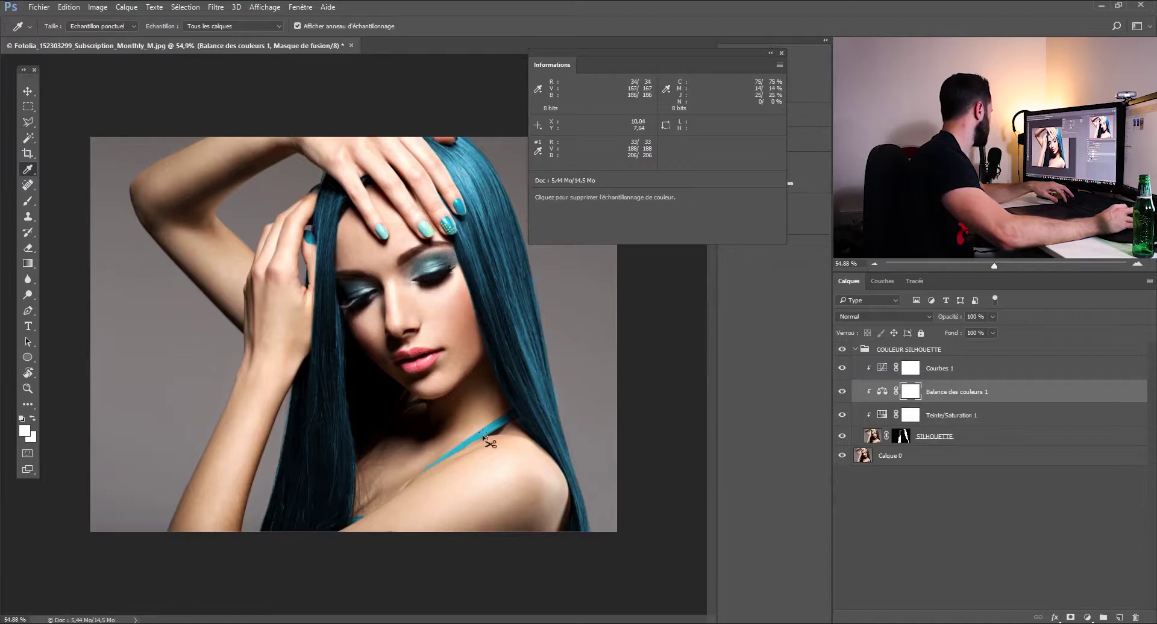
left_click(487, 440, "alt")
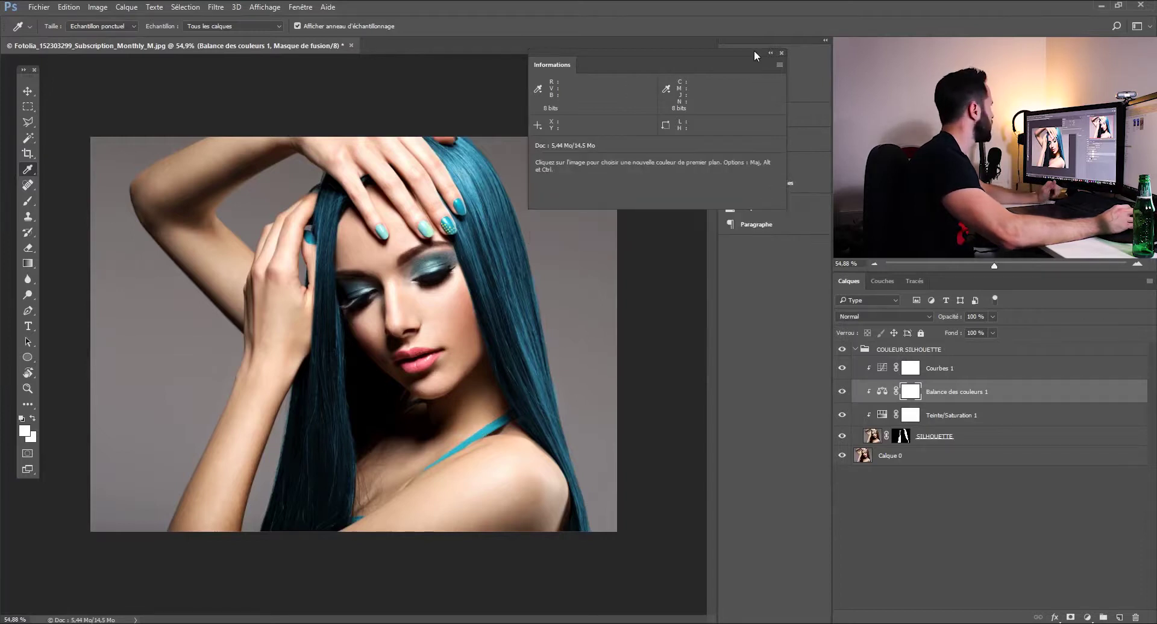
left_click_drag(782, 61, 681, 112)
left_click(679, 104)
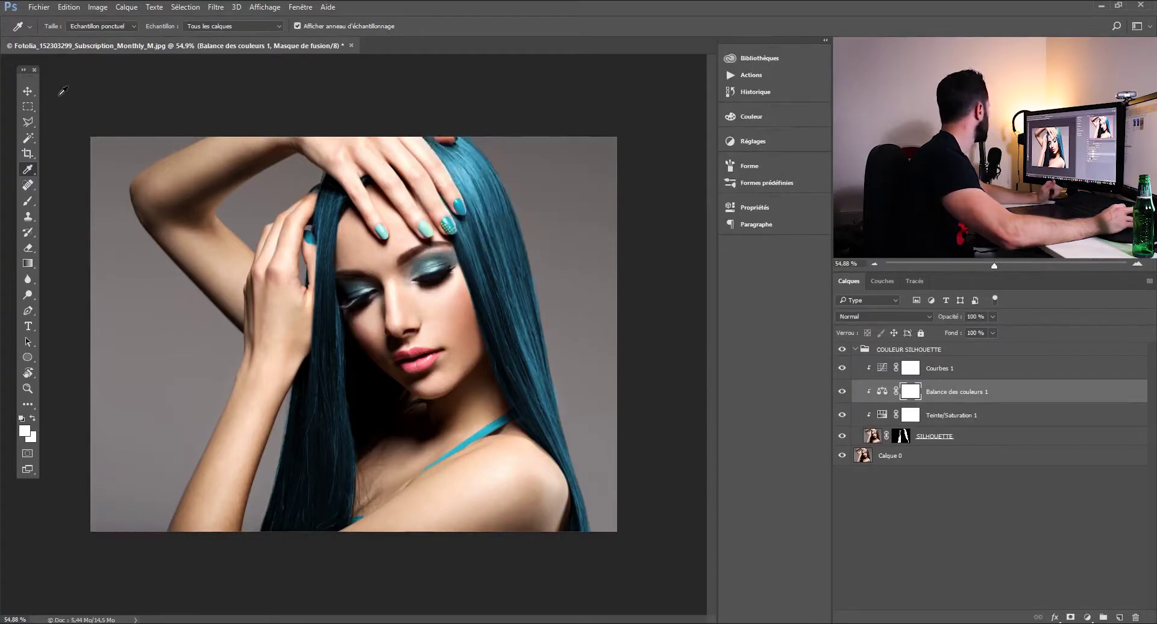
left_click(28, 95)
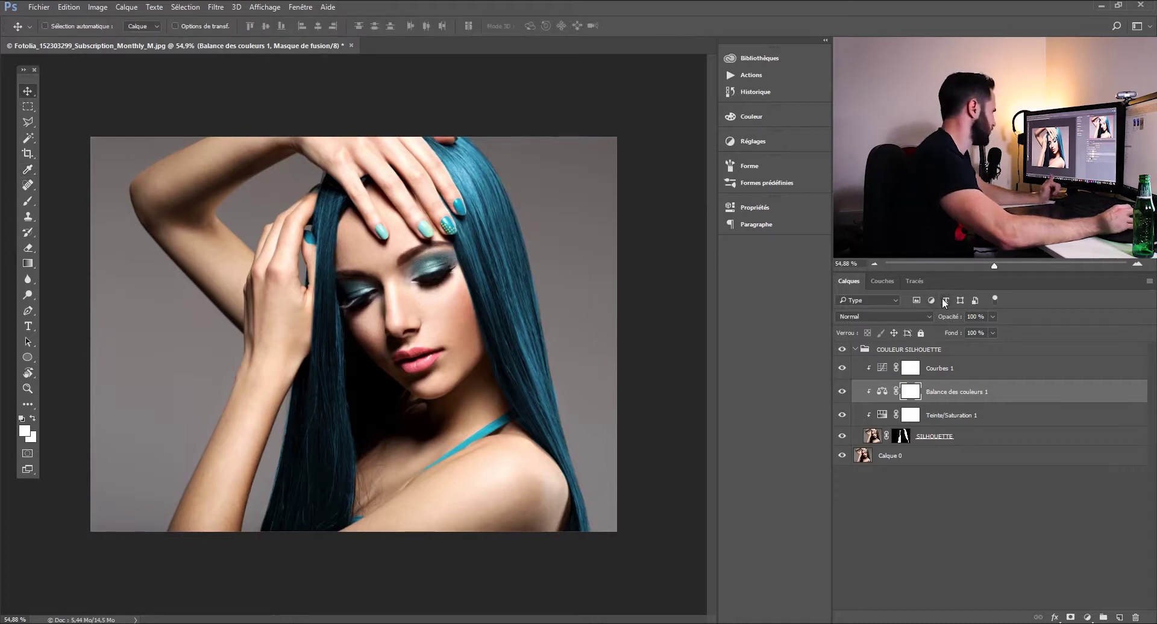
- Check the effect of Courbes 1 and reduce its midtone point to a Sortie of 140
left_click(842, 369)
left_click(842, 369)
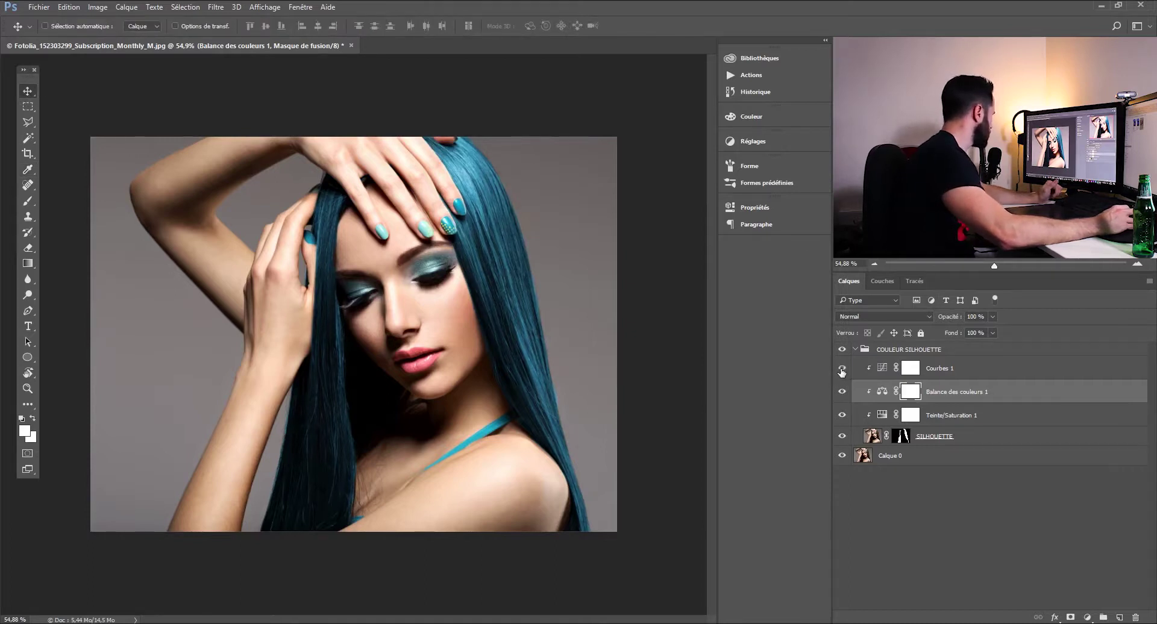
double_click(880, 370)
mouse_move(611, 330)
left_mouse_down()
mouse_move(608, 316)
mouse_move(610, 333)
left_mouse_up()
left_click(611, 439)
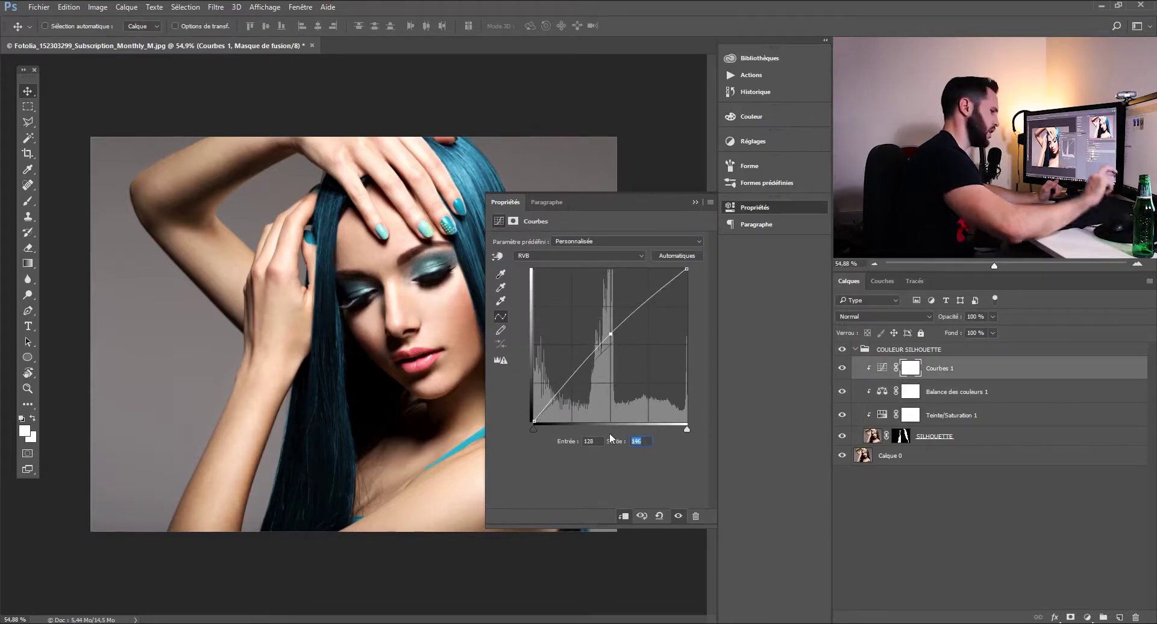
type("140")
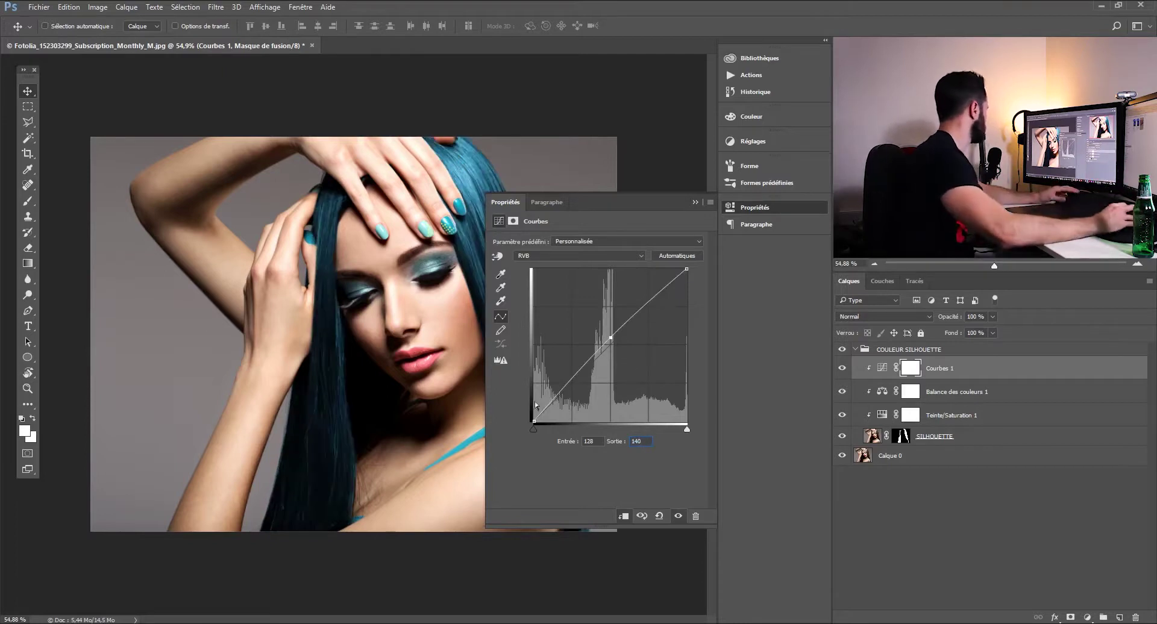
left_click(731, 211)
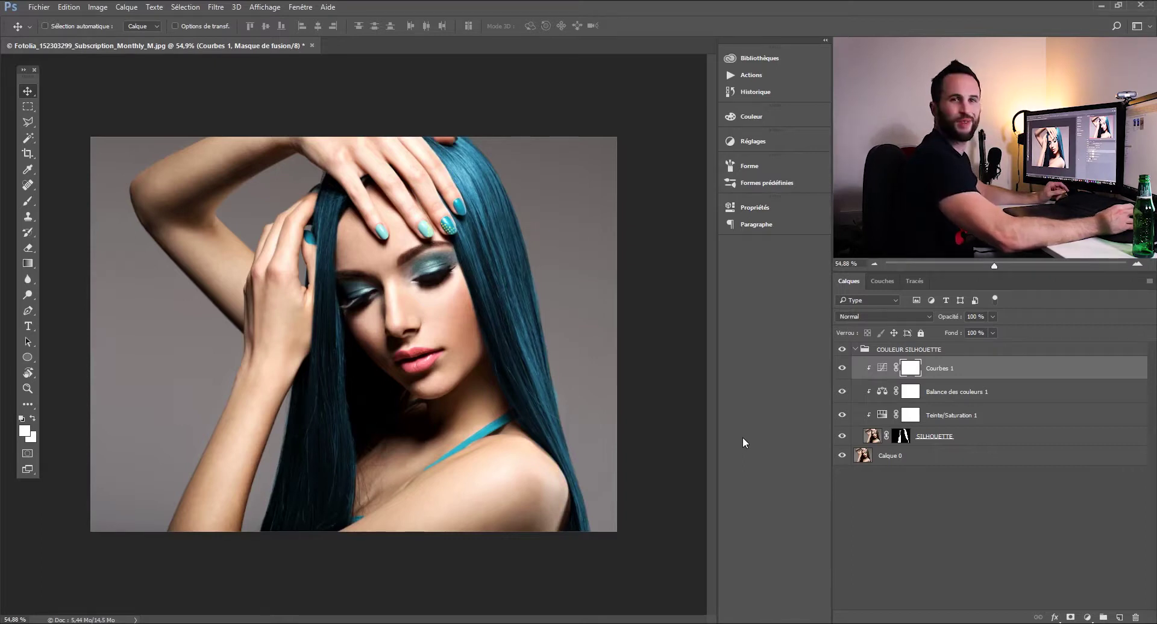
- Collapse the COULEUR SILHOUETTE group and compare the image with the group hidden and shown
left_click(854, 350)
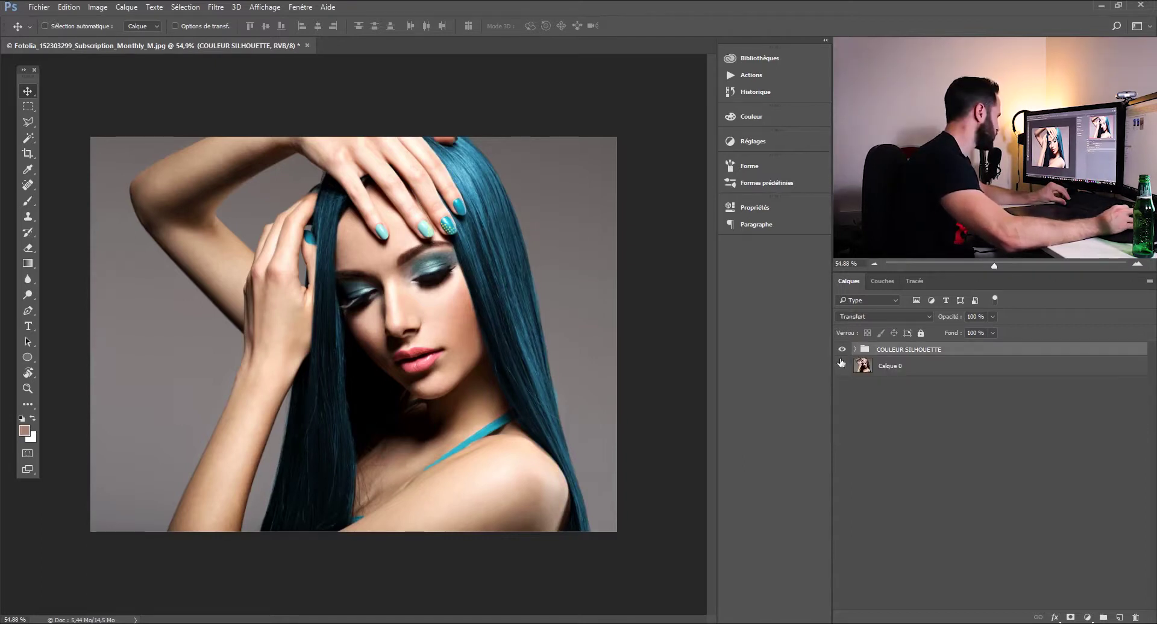
left_click(842, 350)
left_click(841, 351)
left_click(841, 351)
left_click(841, 351)
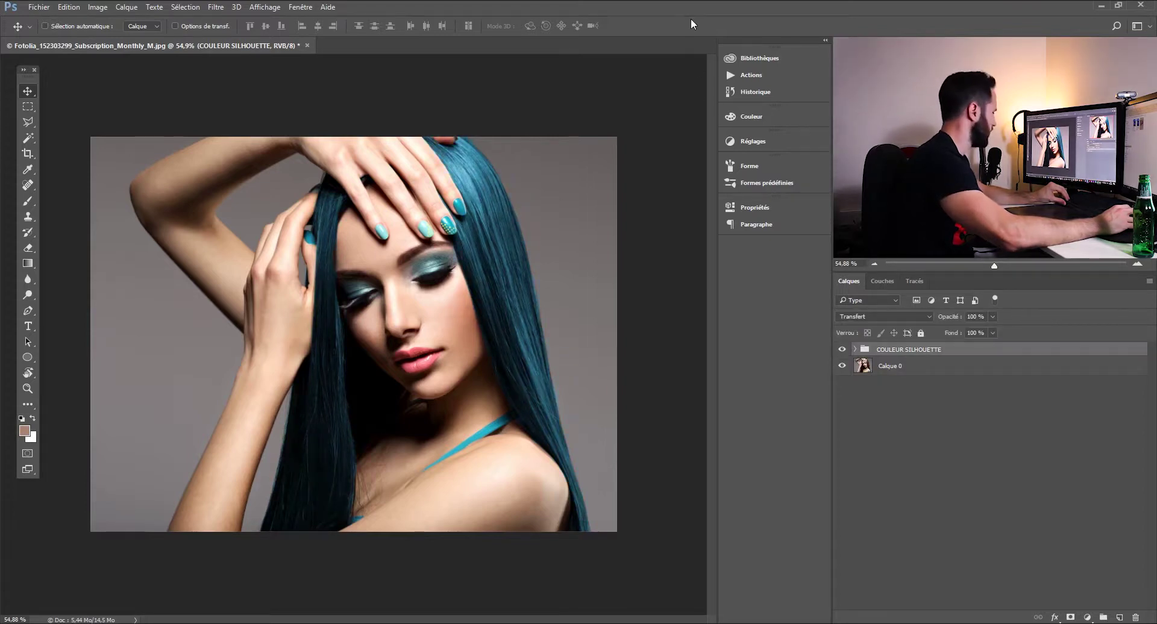
- Display the finished image in full-screen mode on a black background
key("f")
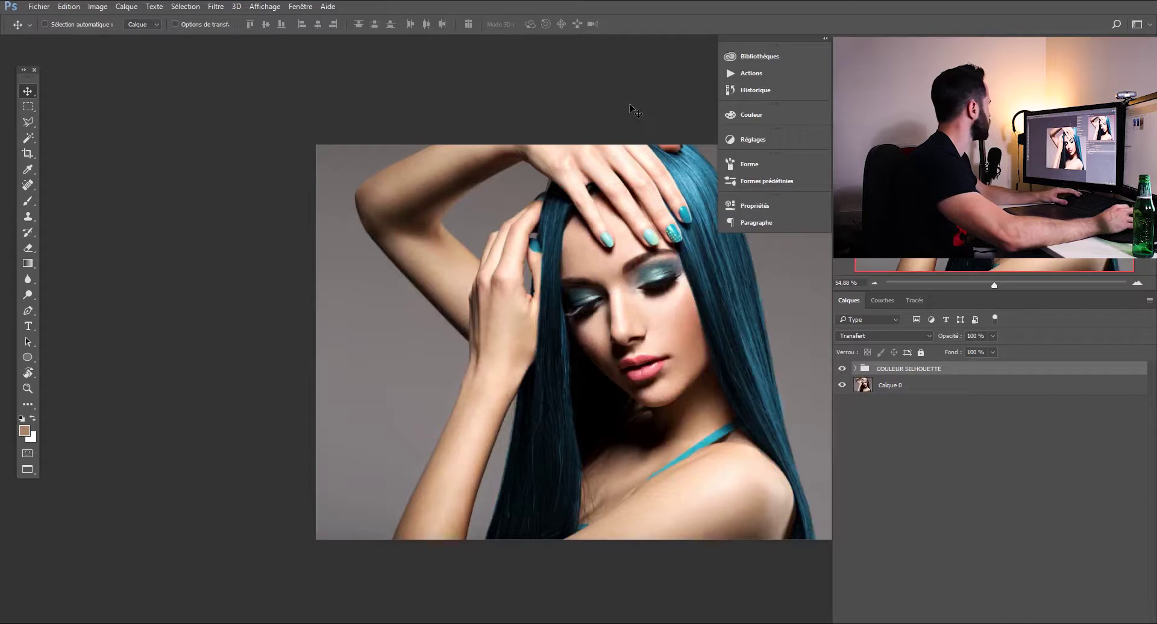
key("f")
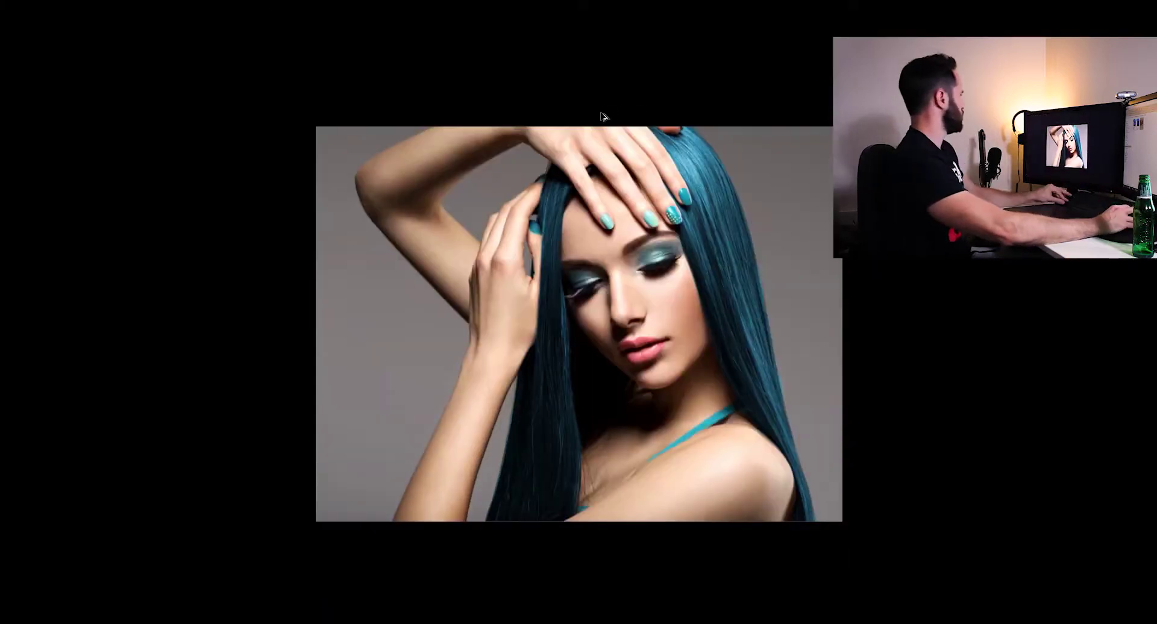
- Inspect the full-screen image at different magnifications and return to the standard screen mode
scroll(602, 117, "down", 10)
scroll(592, 294, "up", 9)
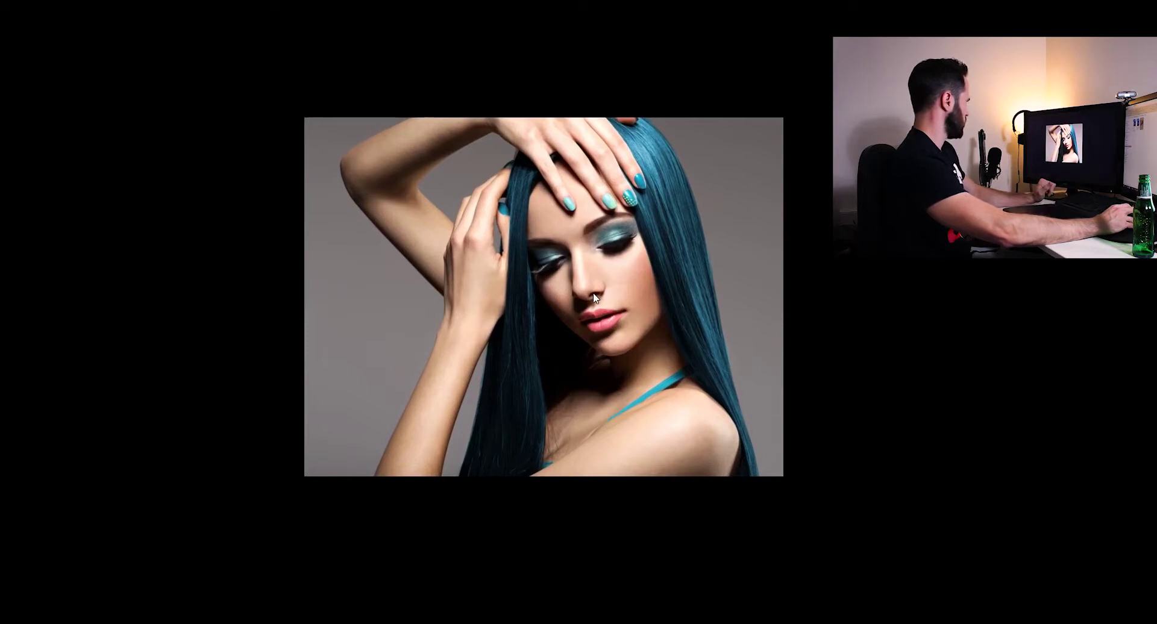
key("f")
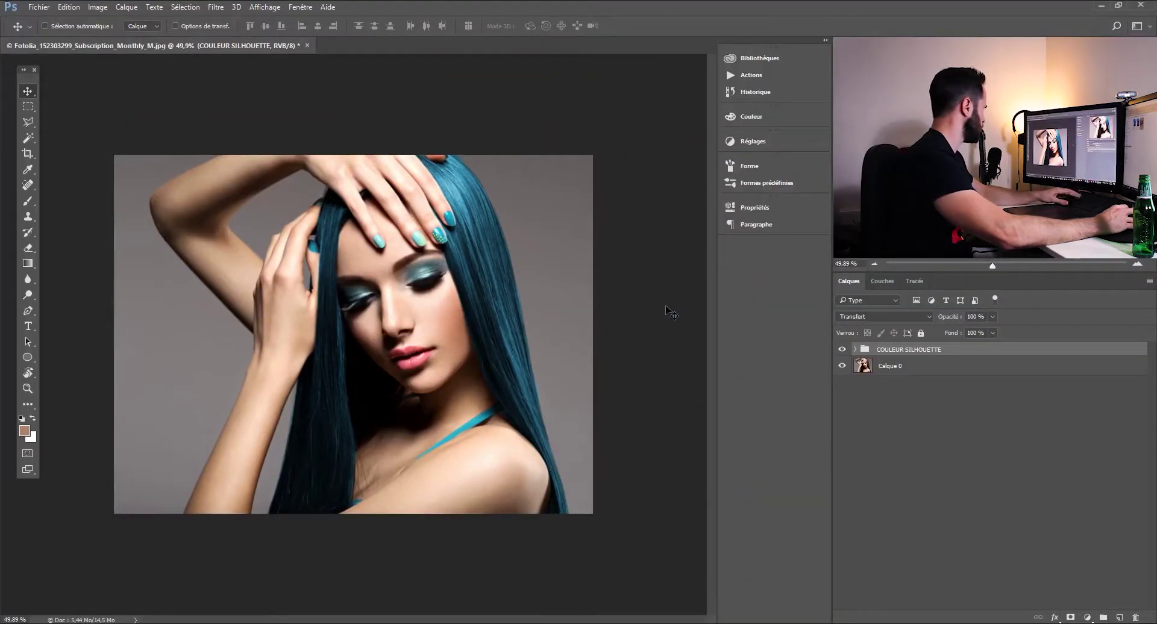
- Set the Saturation of Teinte/Saturation 1 to 65 and compare the image with that layer hidden and shown
left_click(854, 349)
double_click(882, 415)
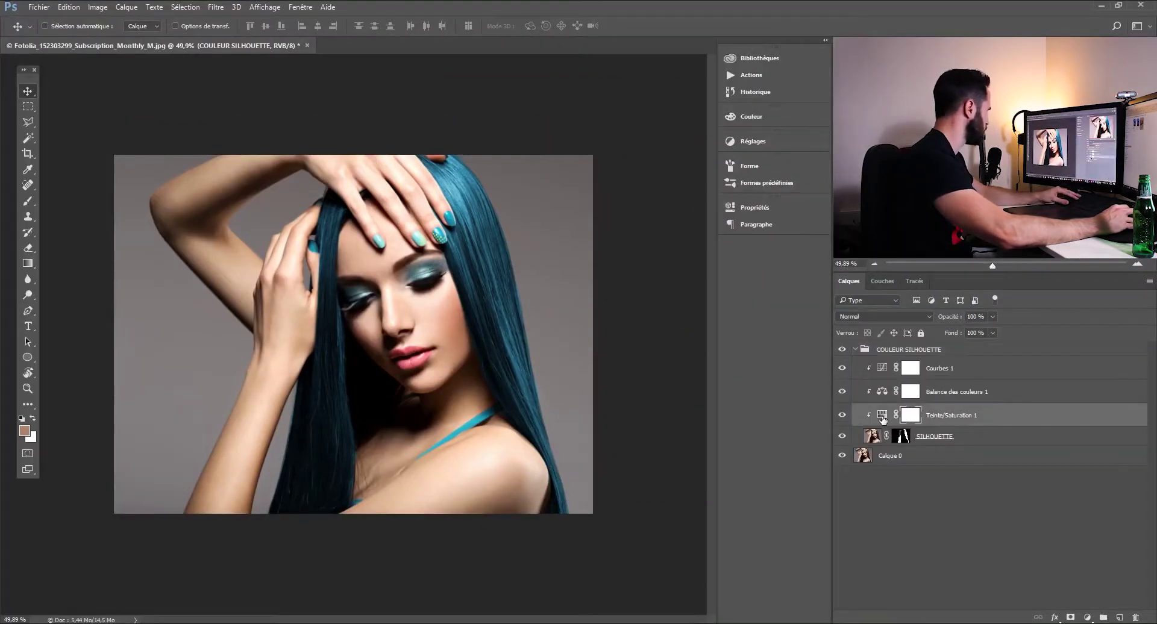
left_click_drag(651, 307, 641, 308)
type("65")
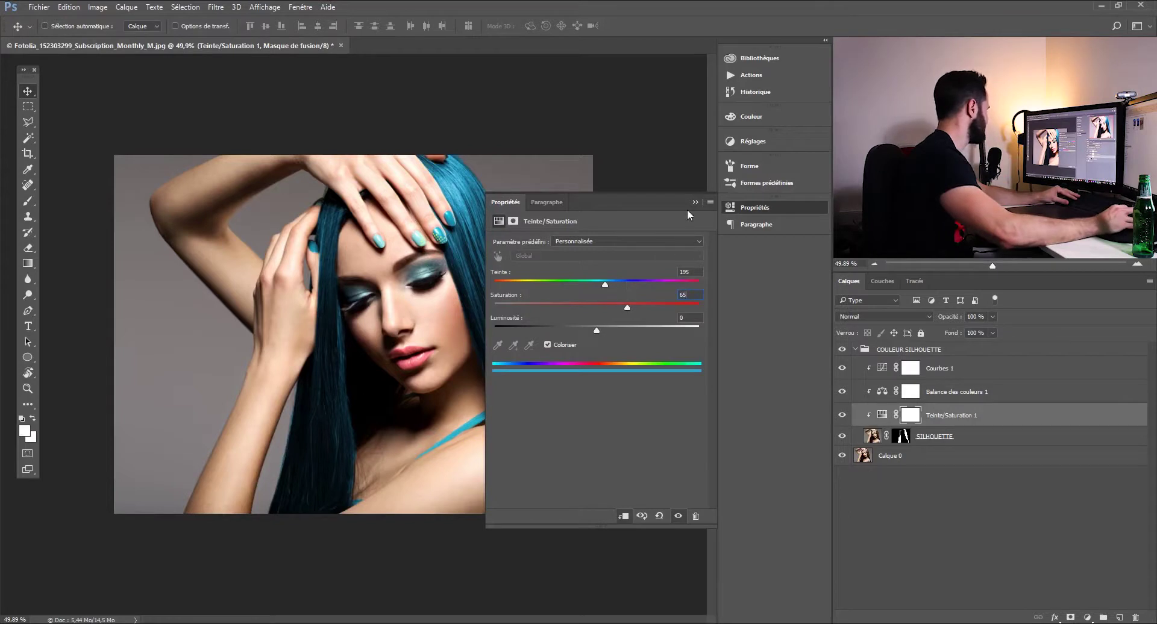
left_click(694, 201)
left_click(842, 415)
left_click(842, 415)
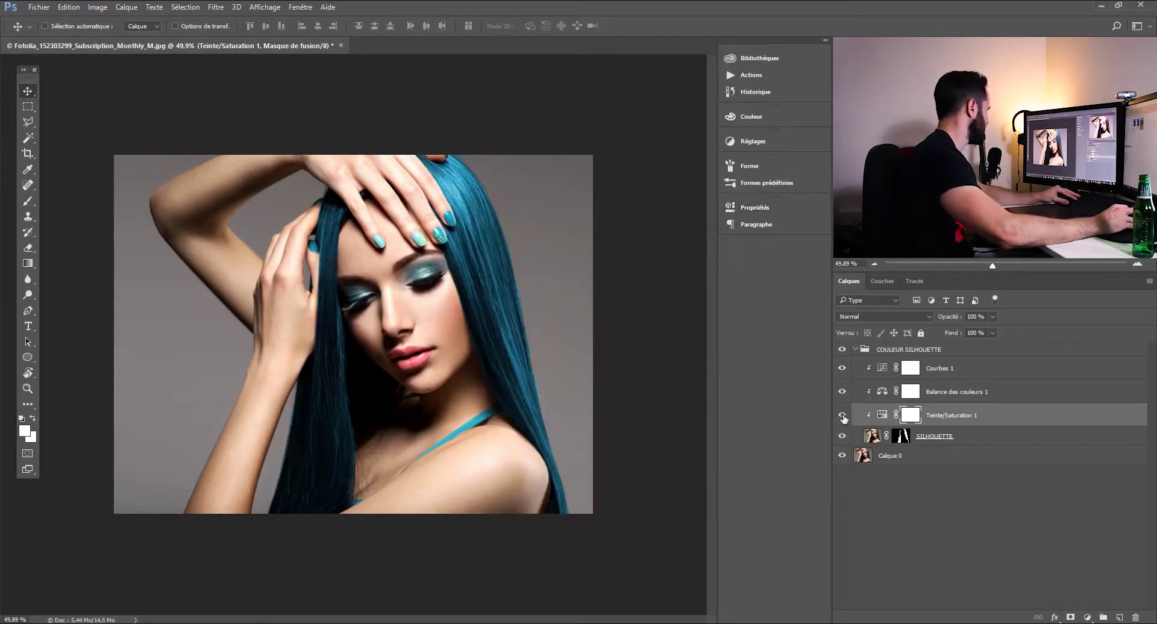
- Collapse the COULEUR SILHOUETTE group, compare the image with the group hidden and shown, and review it in another screen mode
left_click(854, 351)
left_click(855, 350)
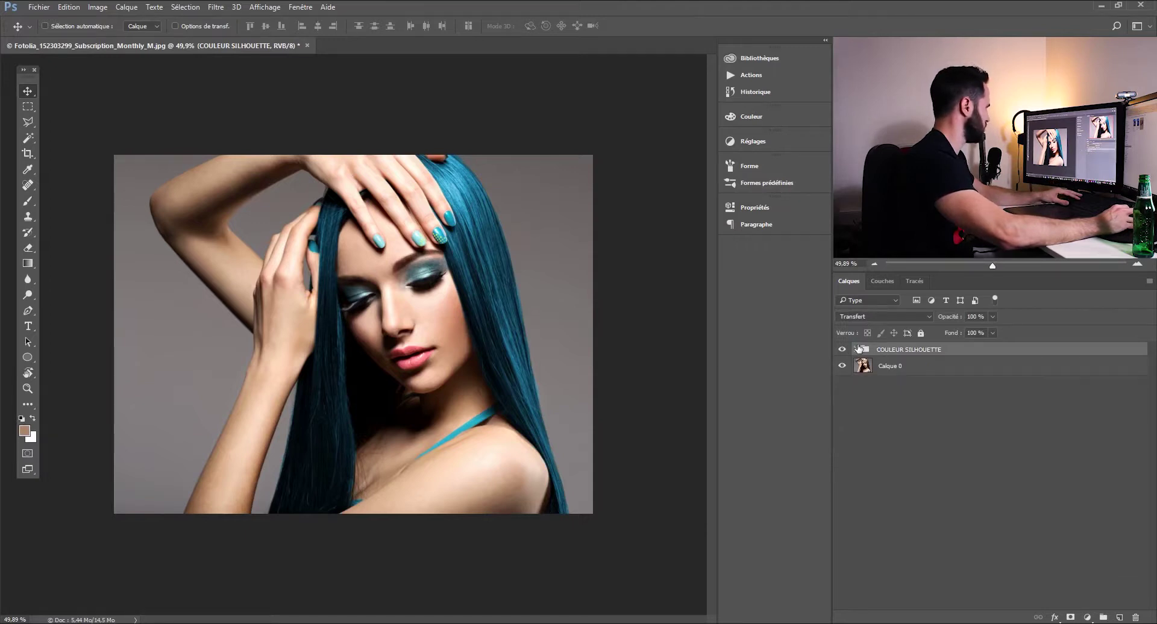
left_click(841, 349)
left_click(842, 349)
left_click(841, 350)
left_click(841, 349)
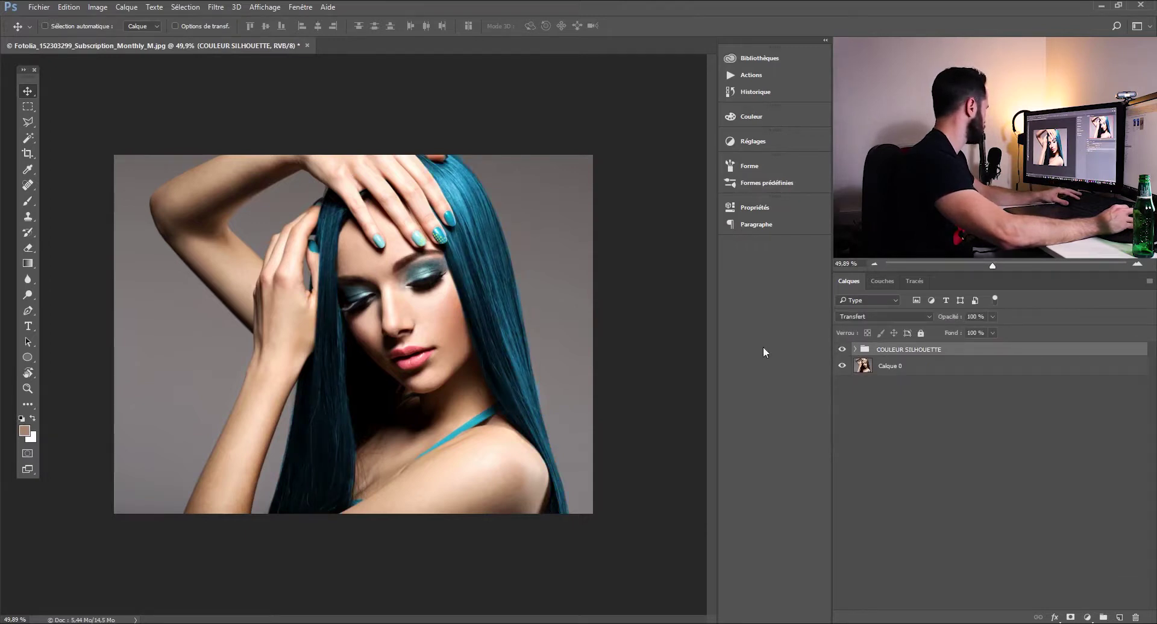
key("f")
key("f")
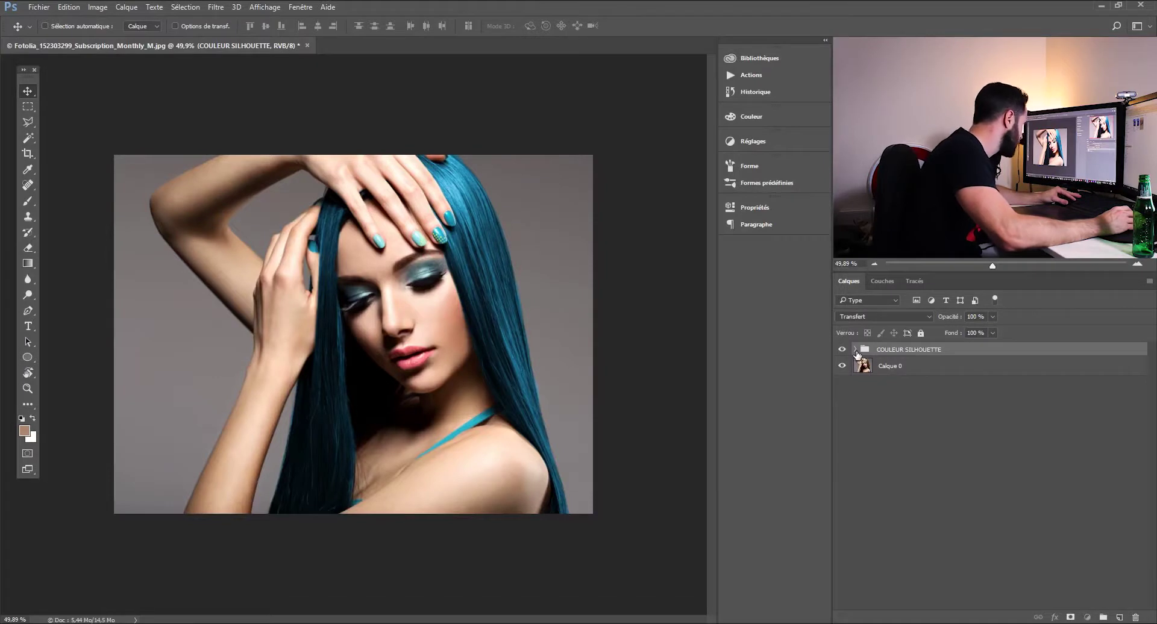
- Expand the COULEUR SILHOUETTE group and set the Teinte of Teinte/Saturation 1 to 201
left_click(856, 349)
left_click(944, 418)
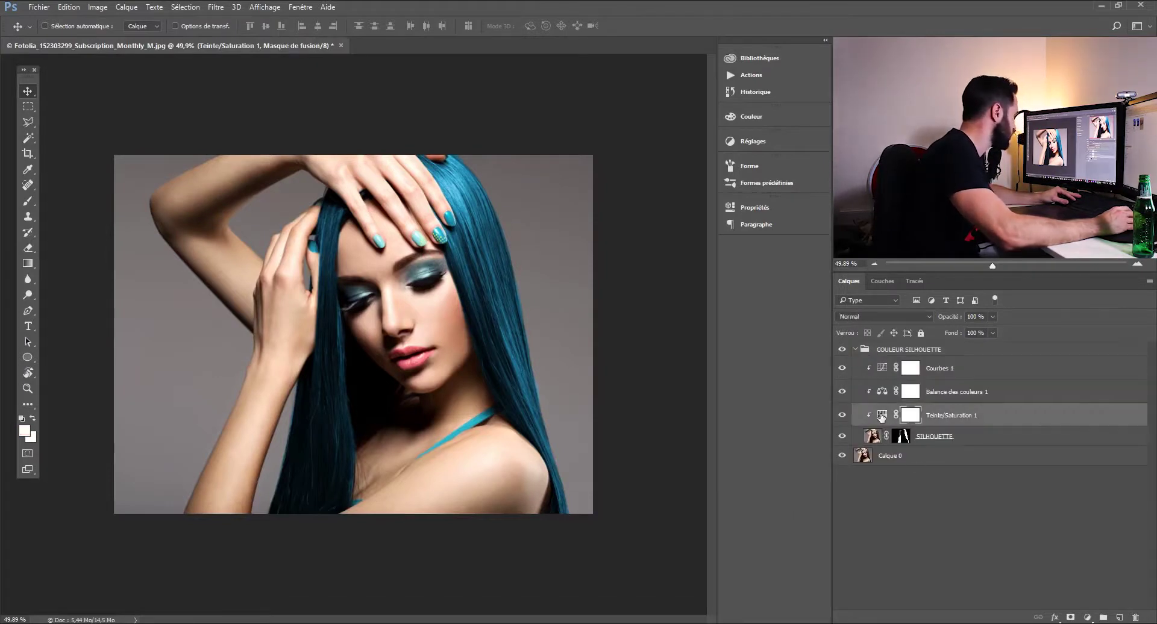
double_click(881, 415)
mouse_move(605, 289)
left_mouse_down()
mouse_move(646, 284)
mouse_move(521, 279)
mouse_move(608, 281)
left_mouse_up()
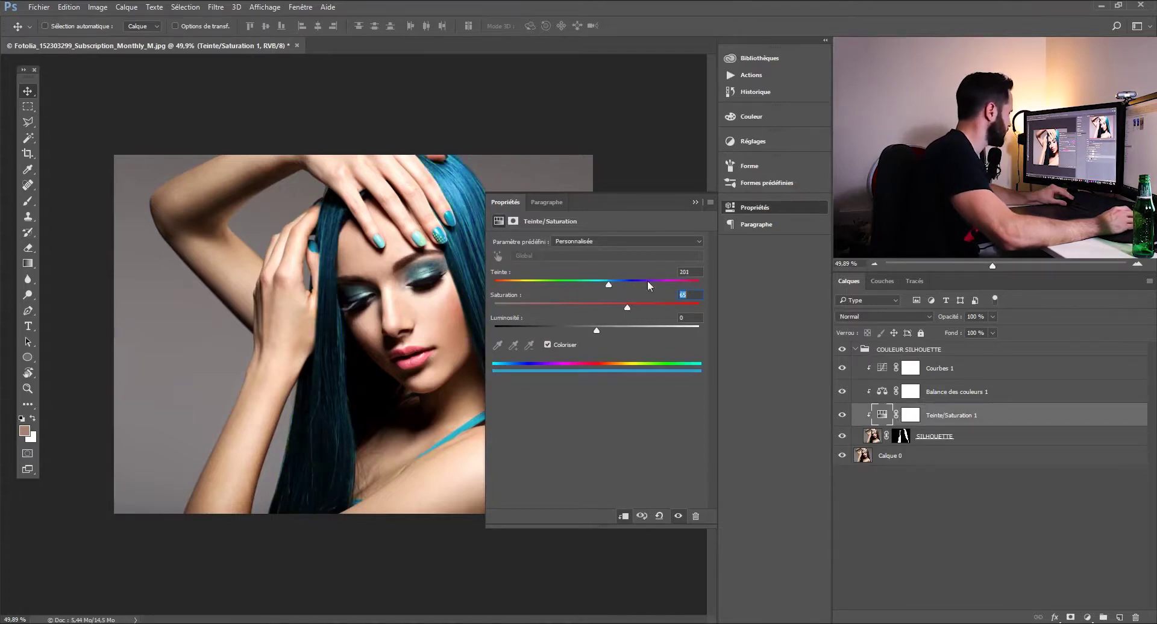
left_click(697, 203)
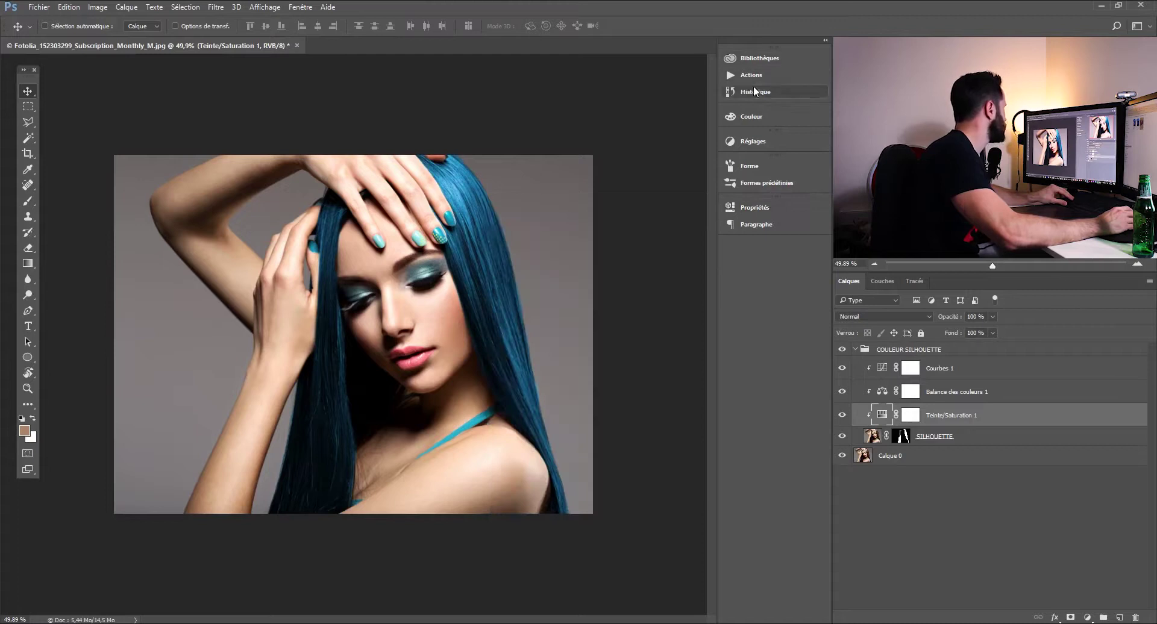